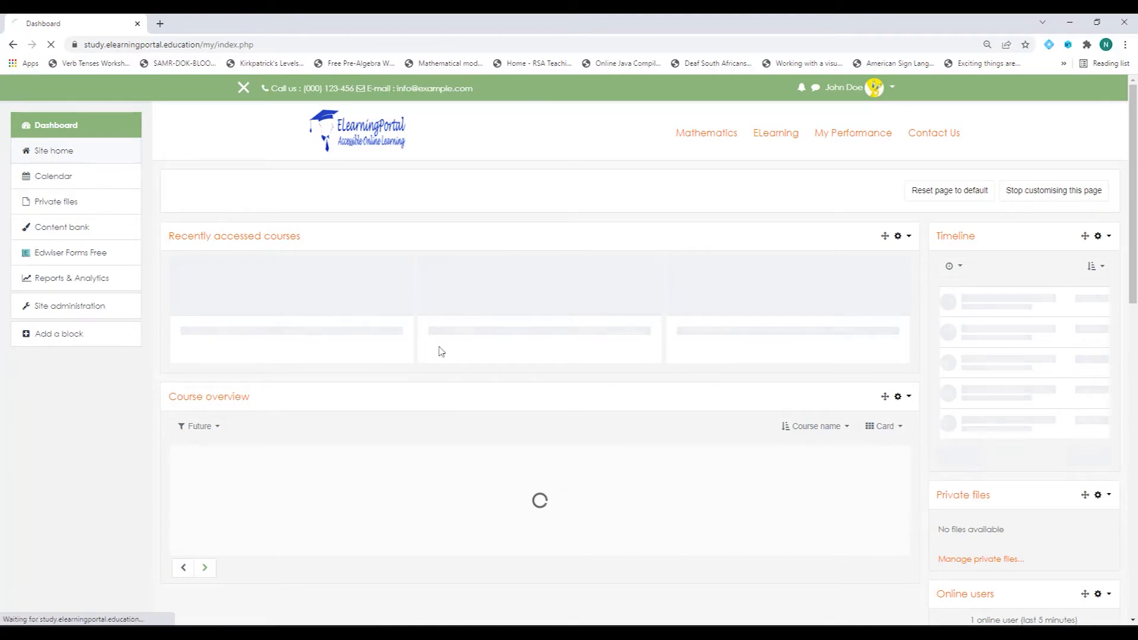
Open the site home summary for editing, examine the Create table options among the advanced editor tools, and return to the site home.
scroll(415, 356, down, 3)
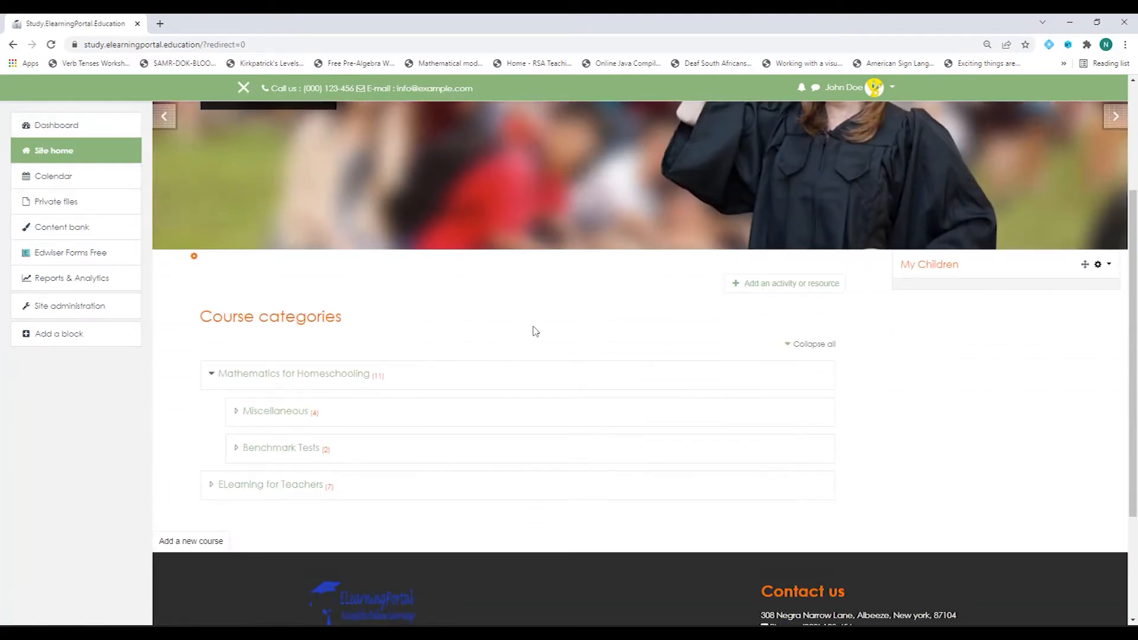
click(194, 259)
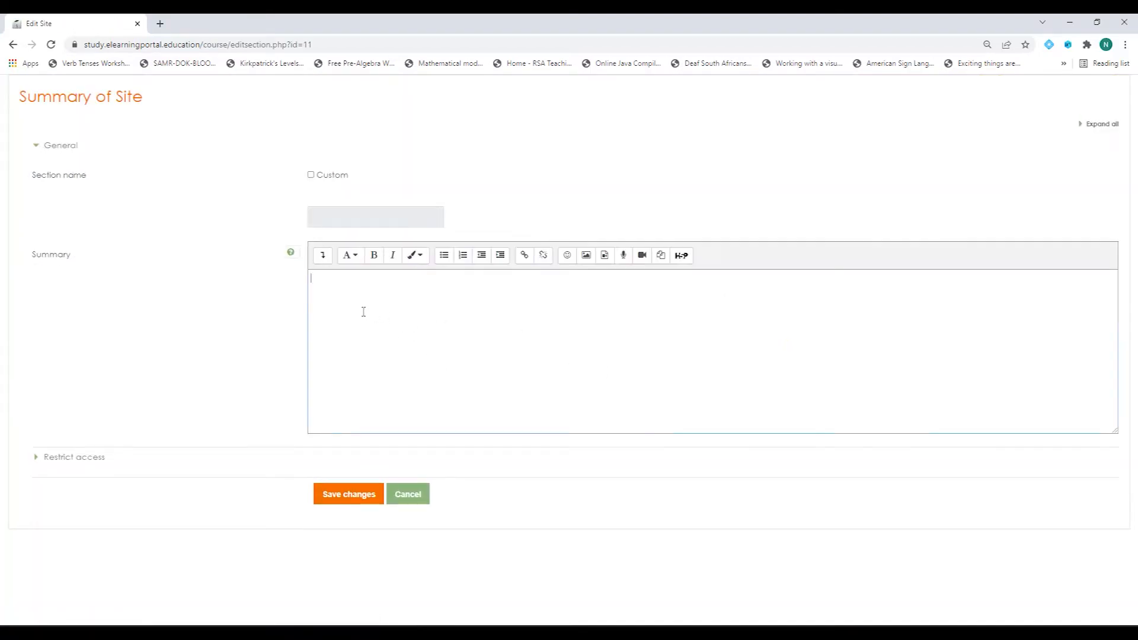
click(532, 328)
click(323, 256)
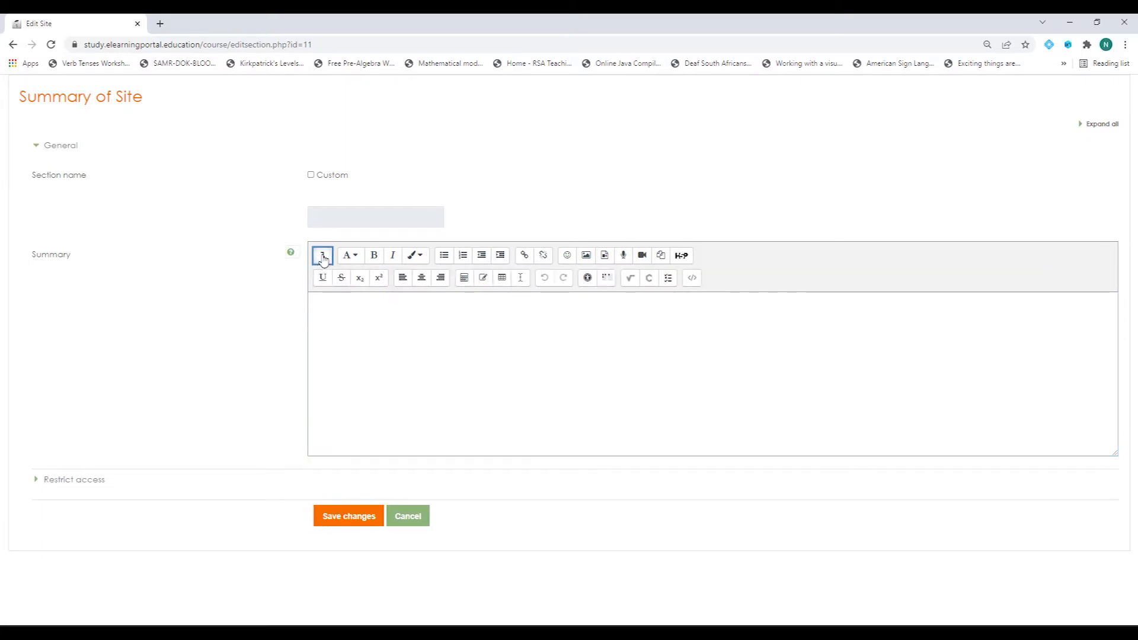
click(503, 282)
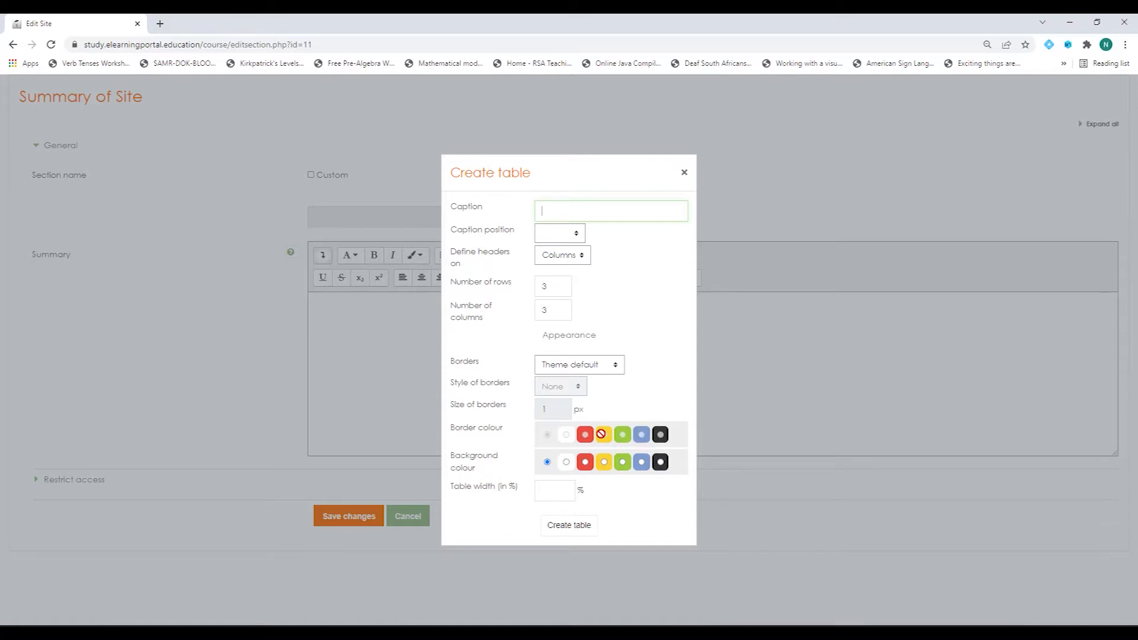
click(684, 173)
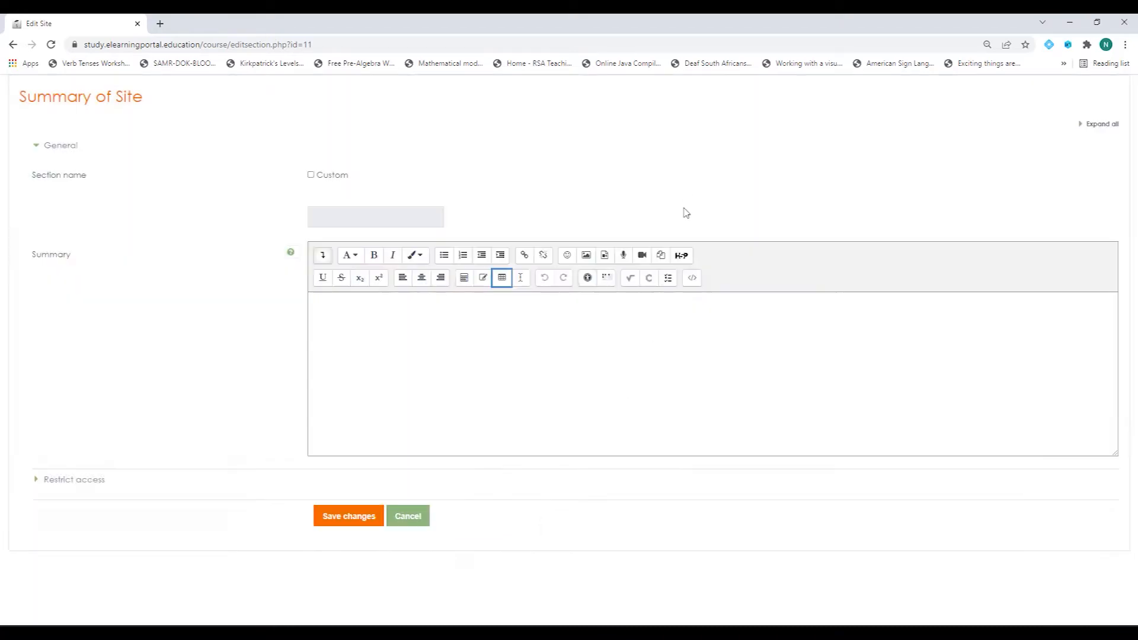
click(13, 45)
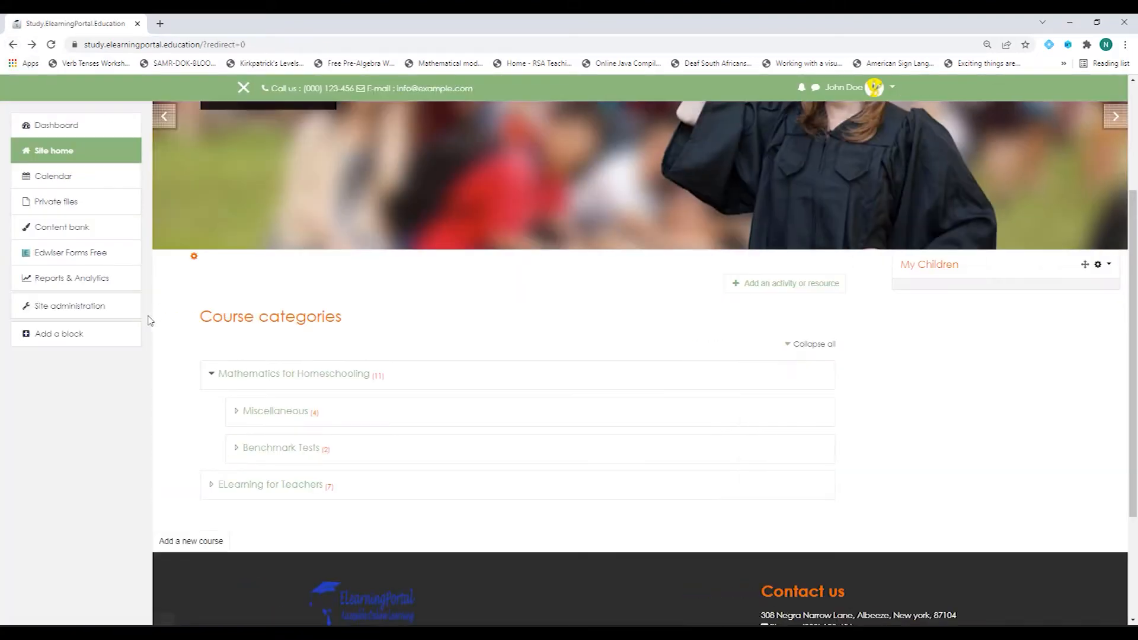
Open the Atto toolbar settings of the text editors from the plugins section of Site administration.
click(101, 311)
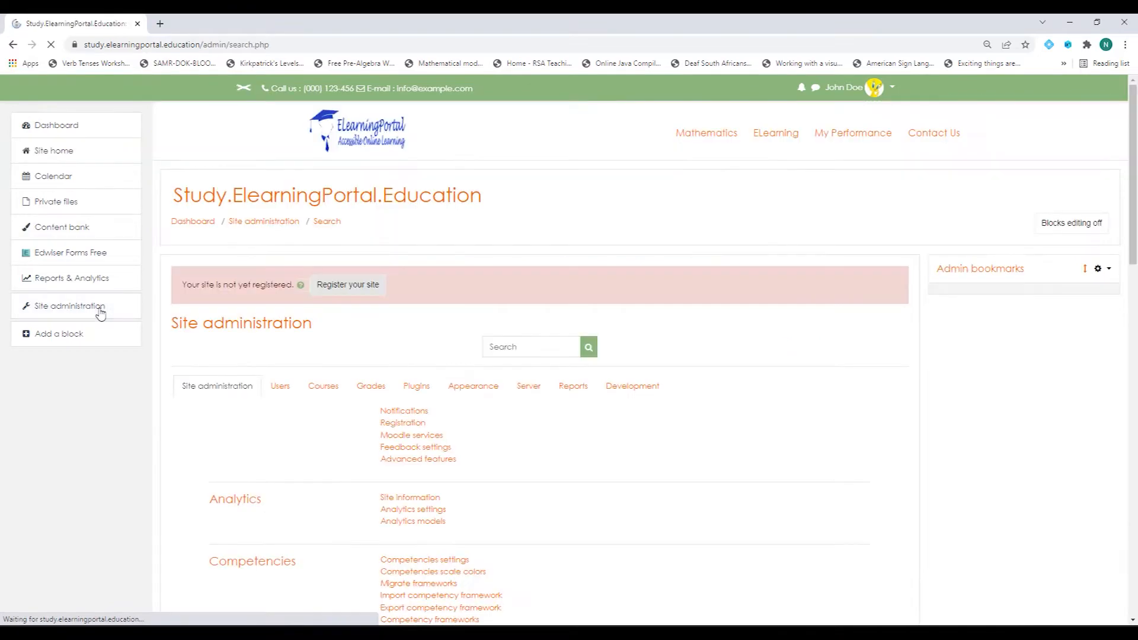
click(417, 388)
scroll(418, 391, down, 15)
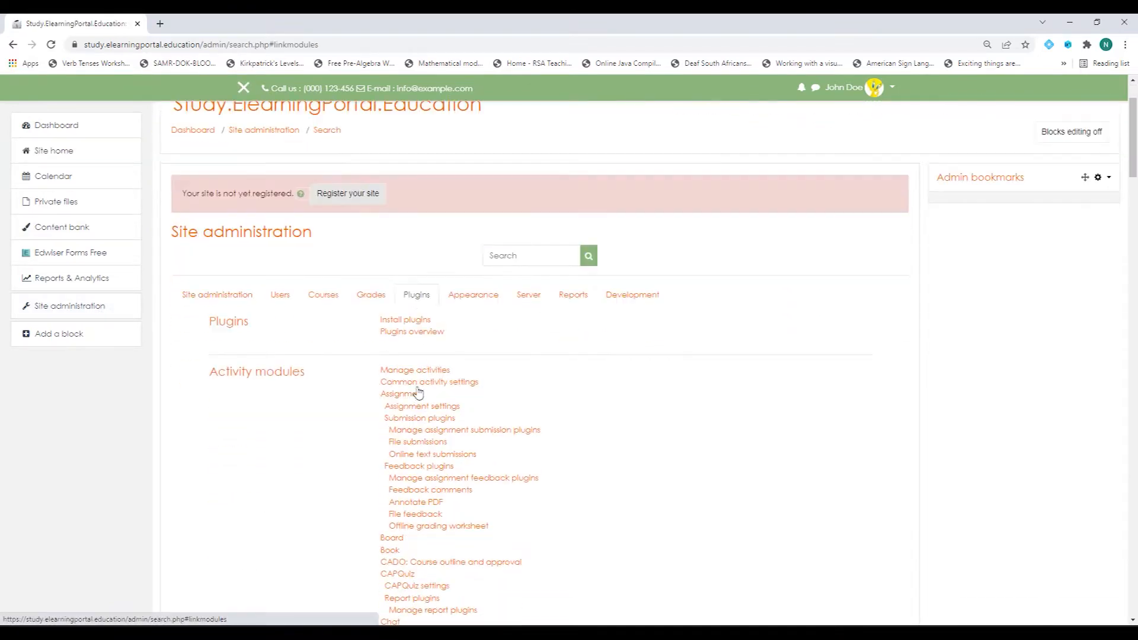
scroll(418, 391, down, 18)
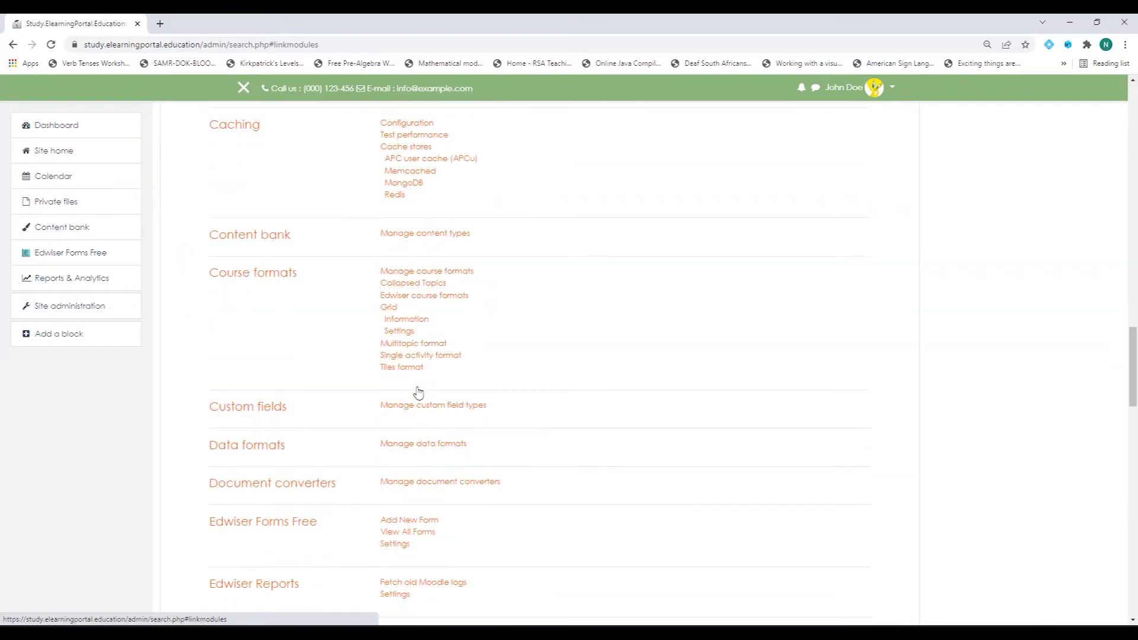
scroll(418, 392, down, 11)
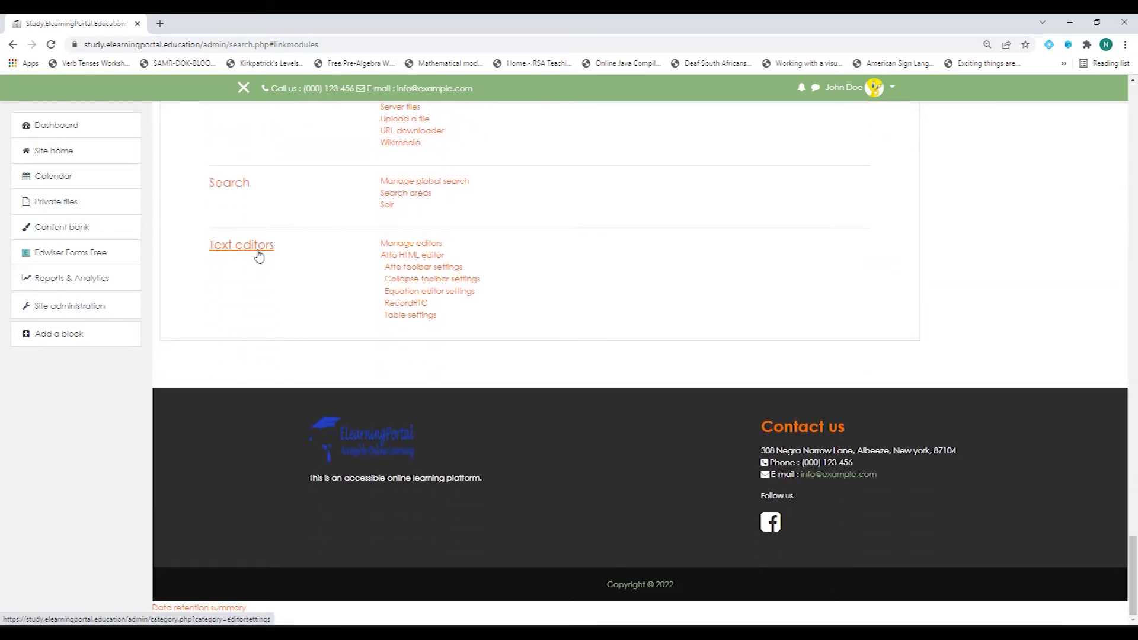
click(419, 268)
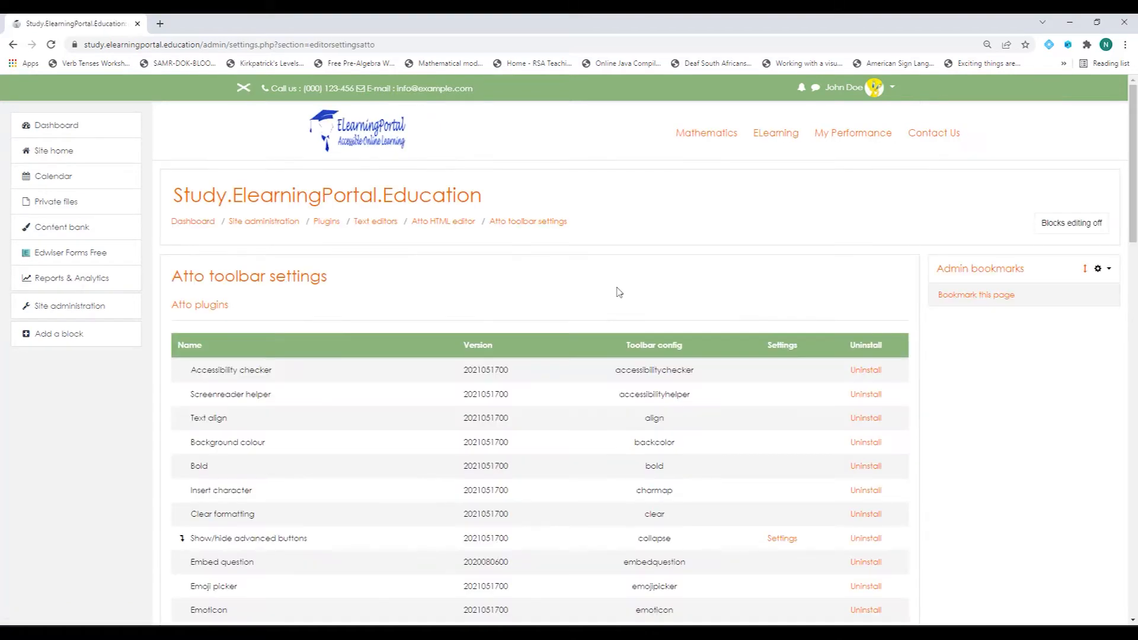
Open the Table plugin's settings and save them with border styling, background colour and width allowed.
scroll(352, 393, down, 1)
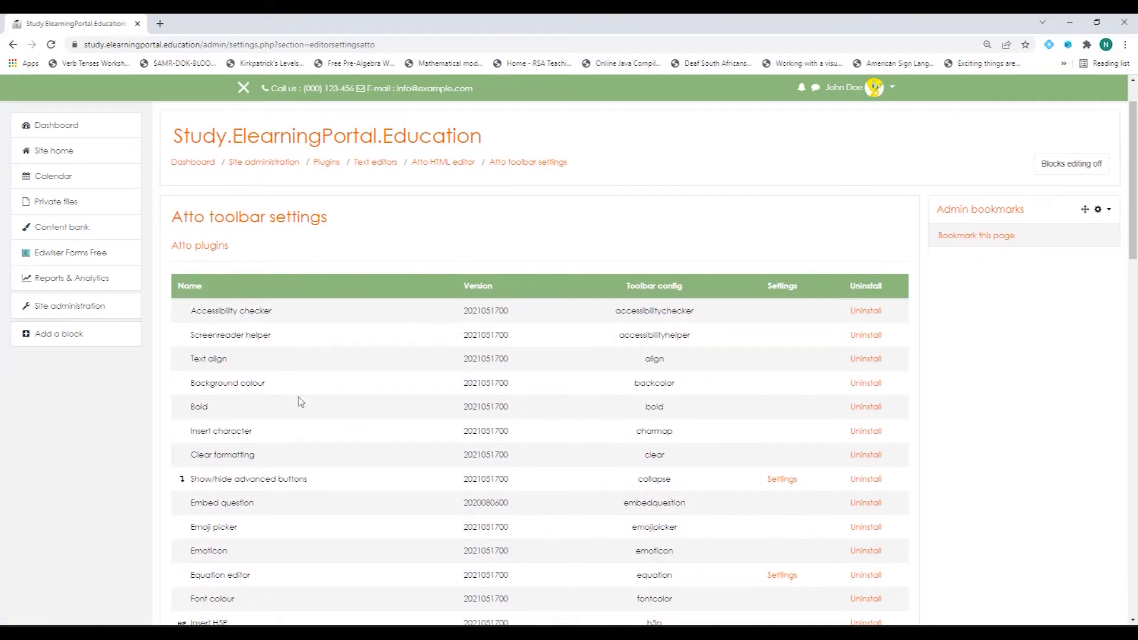
scroll(301, 402, down, 2)
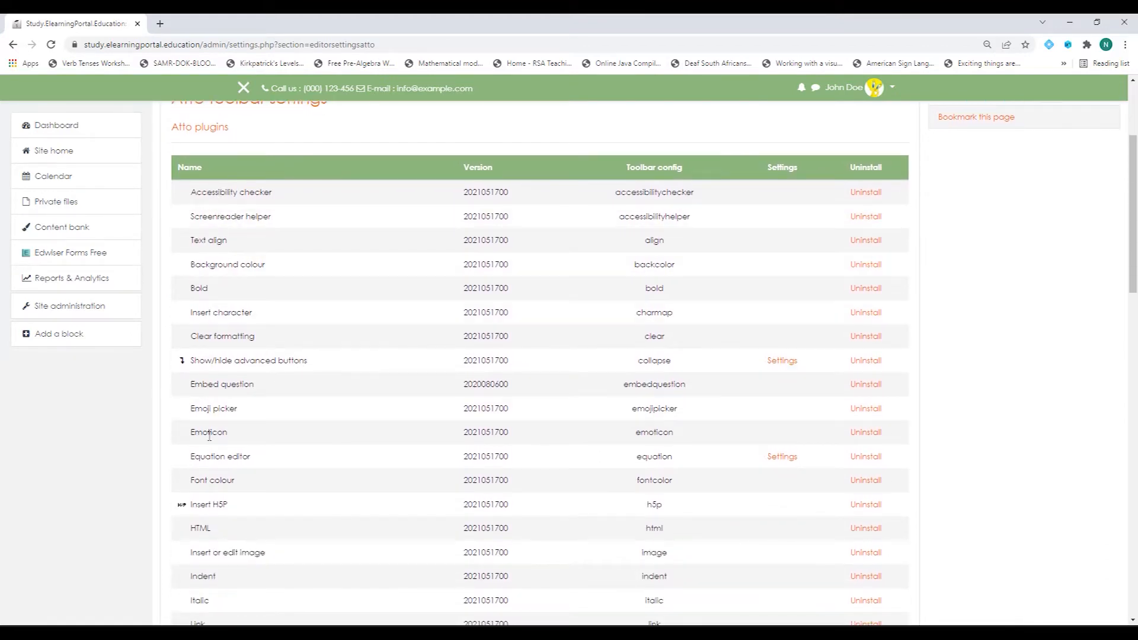
scroll(214, 407, down, 1)
scroll(214, 407, down, 7)
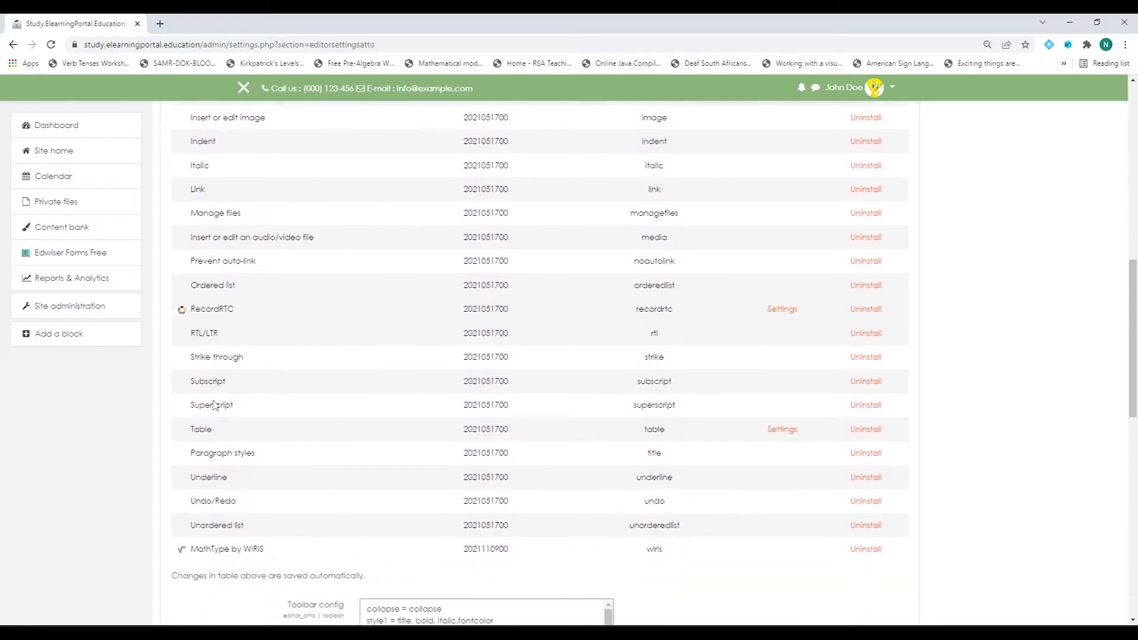
scroll(214, 405, down, 1)
double_click(200, 389)
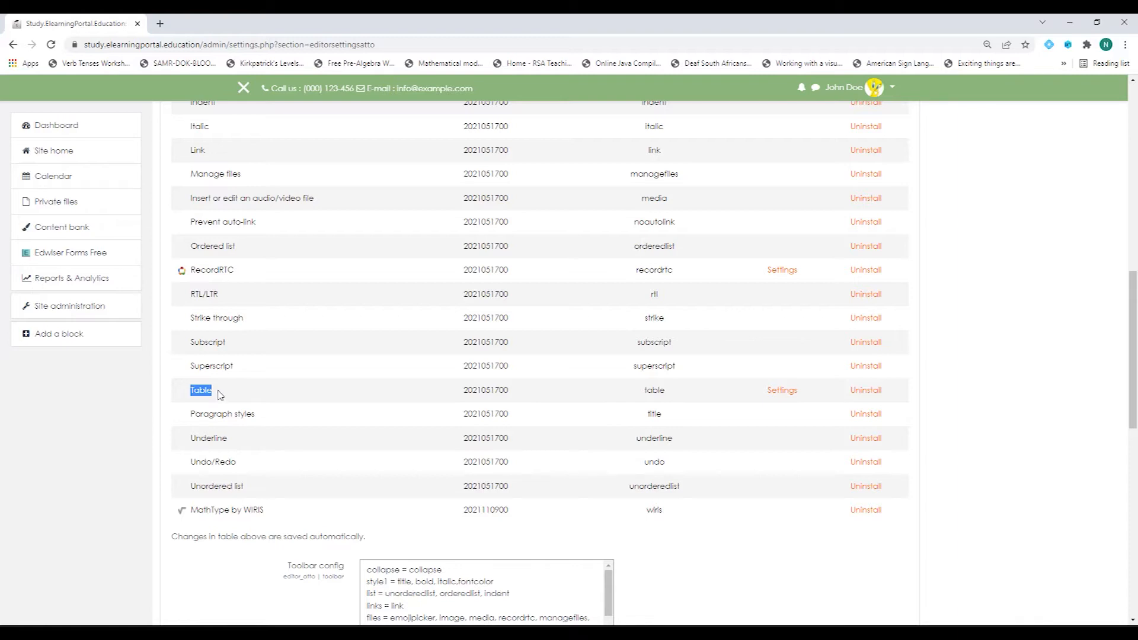
click(782, 393)
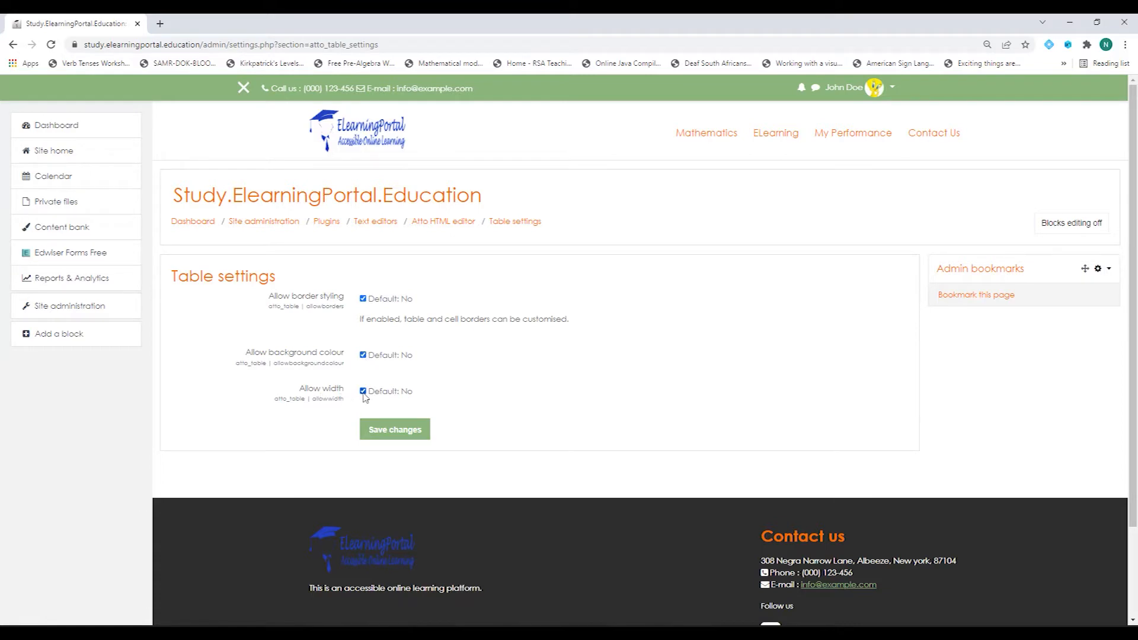
click(394, 429)
Return to the Atto toolbar settings, enlarge the Toolbar config box and check its insert line for the table entry.
click(14, 47)
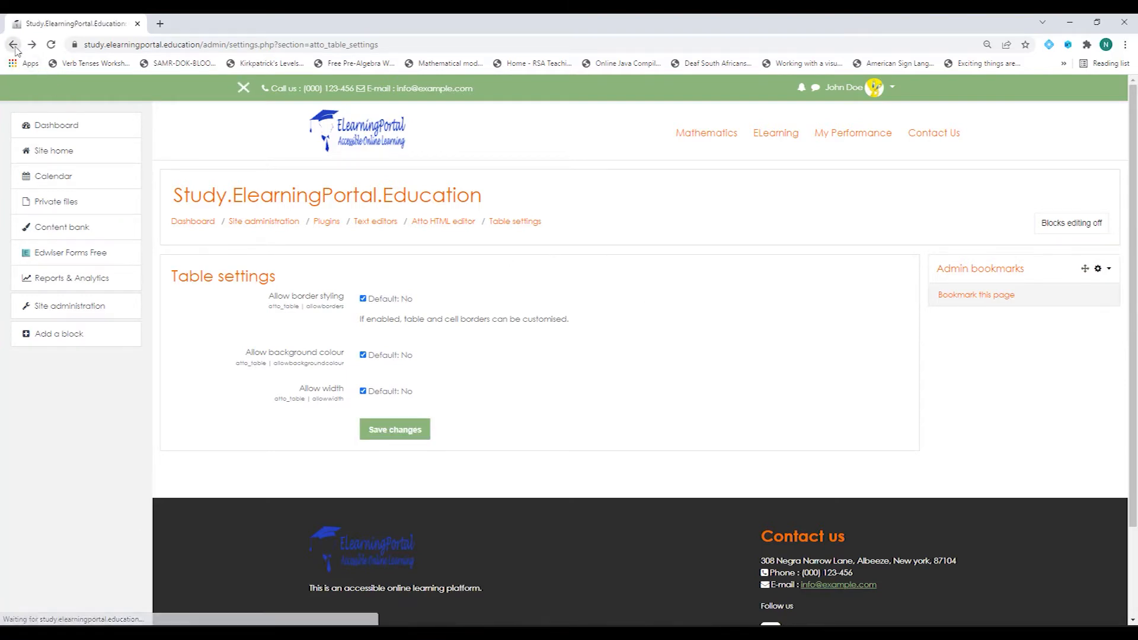
scroll(401, 491, down, 3)
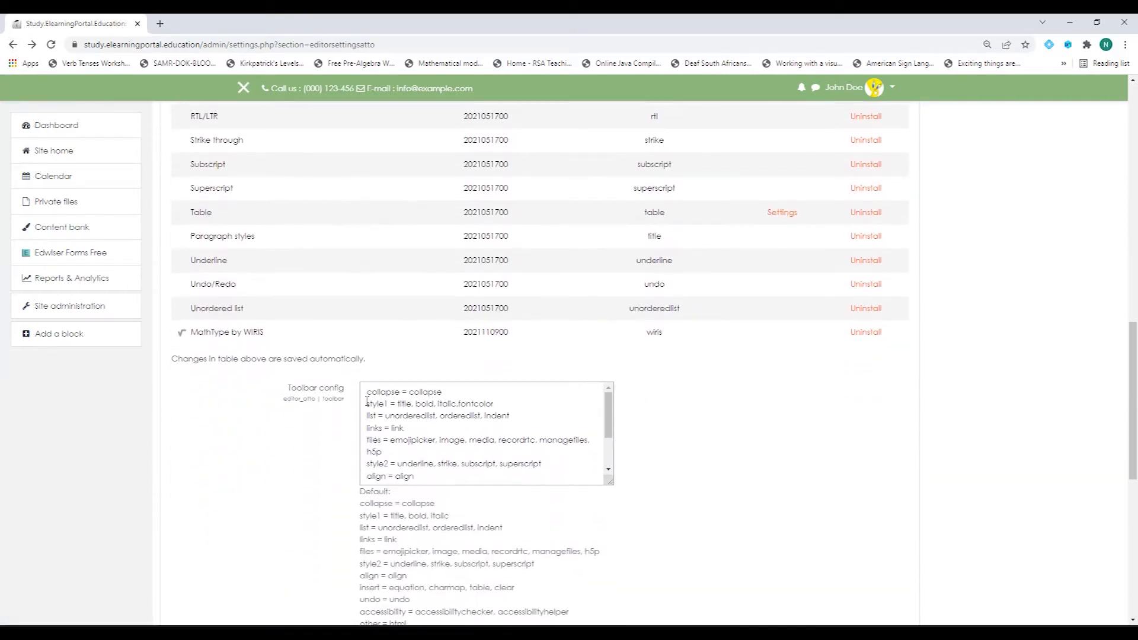
drag(610, 481, 615, 557)
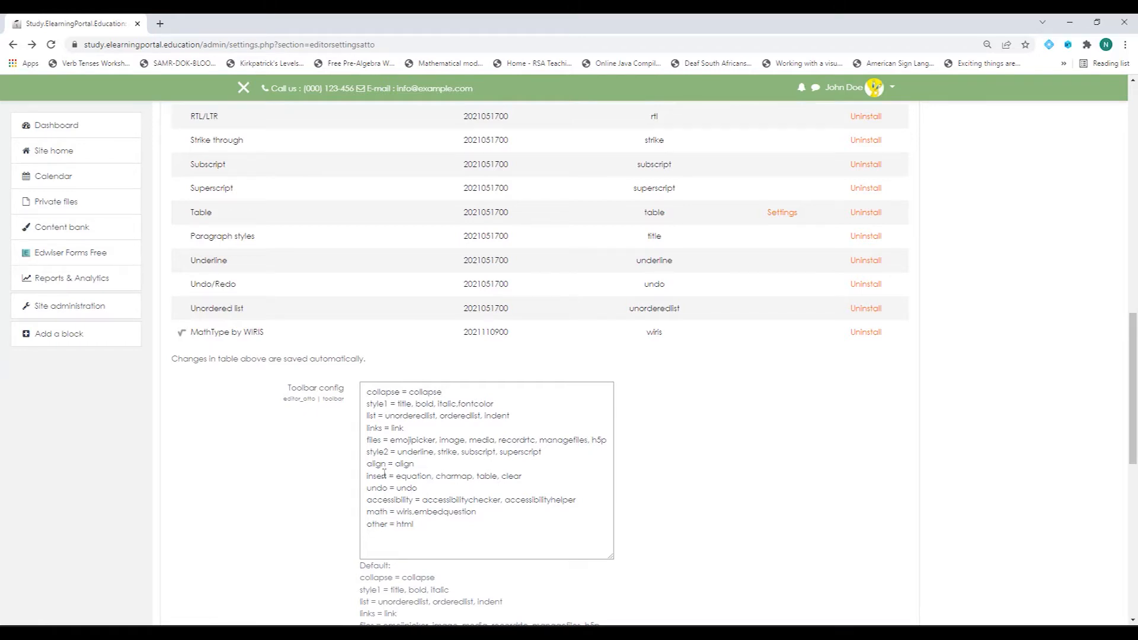
double_click(488, 476)
scroll(711, 462, up, 20)
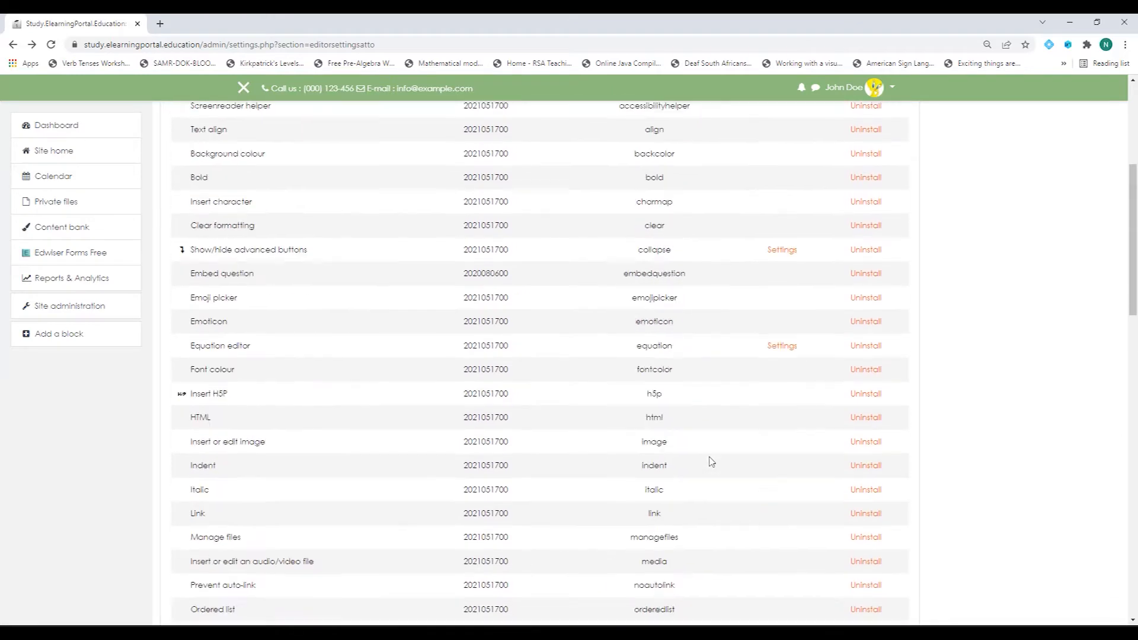
Start a table in the site home summary with headers defined on Both, 1 row and 4 columns.
click(64, 151)
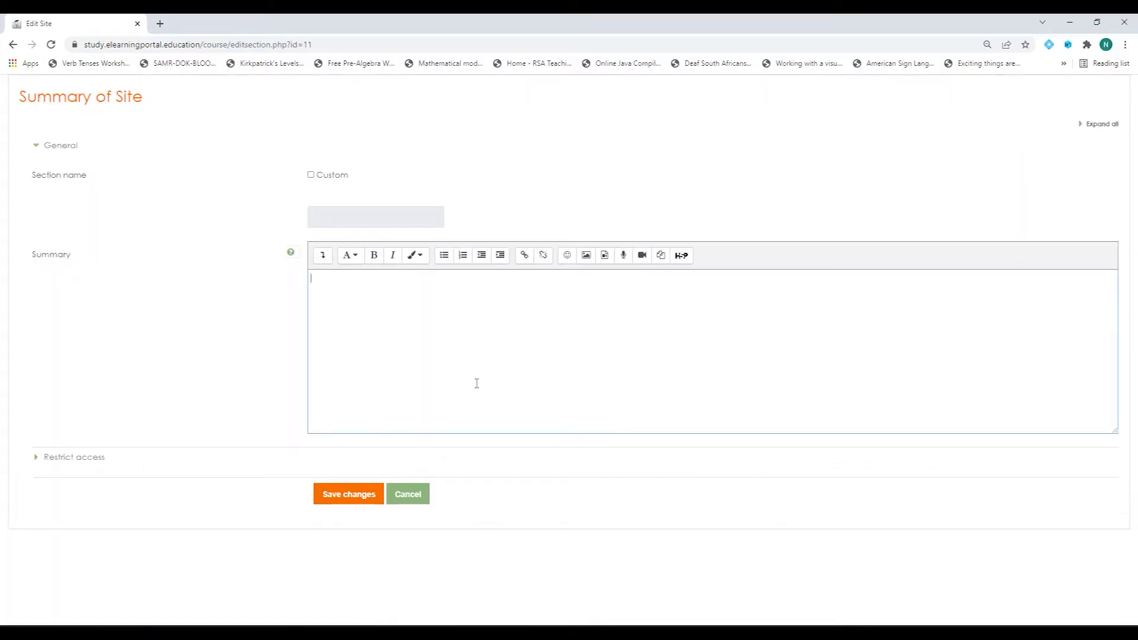
click(323, 256)
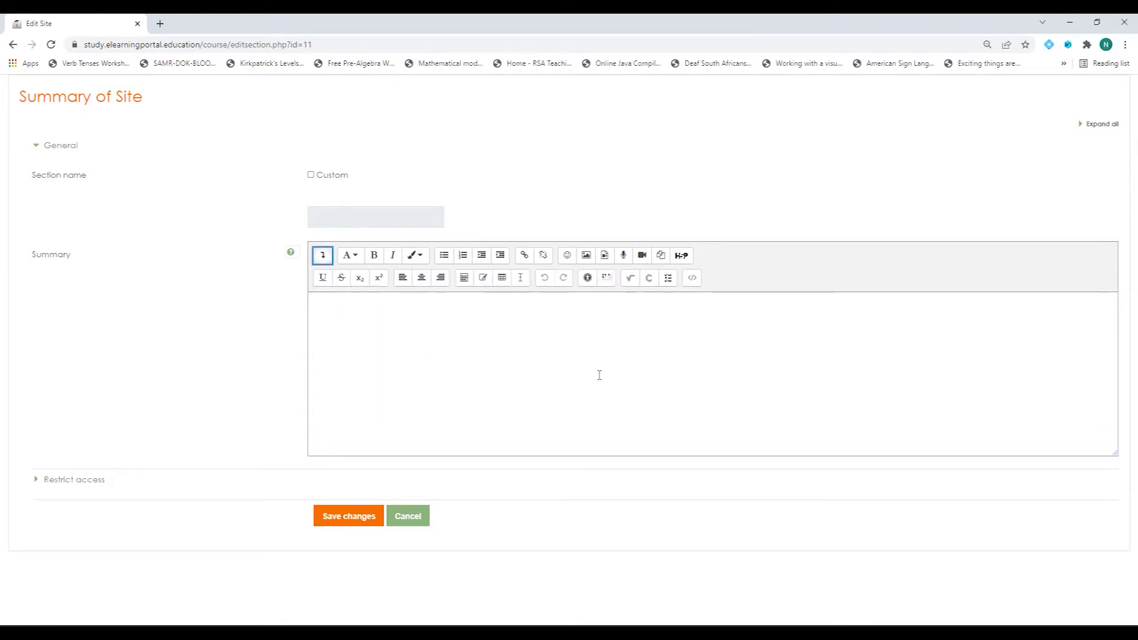
click(501, 278)
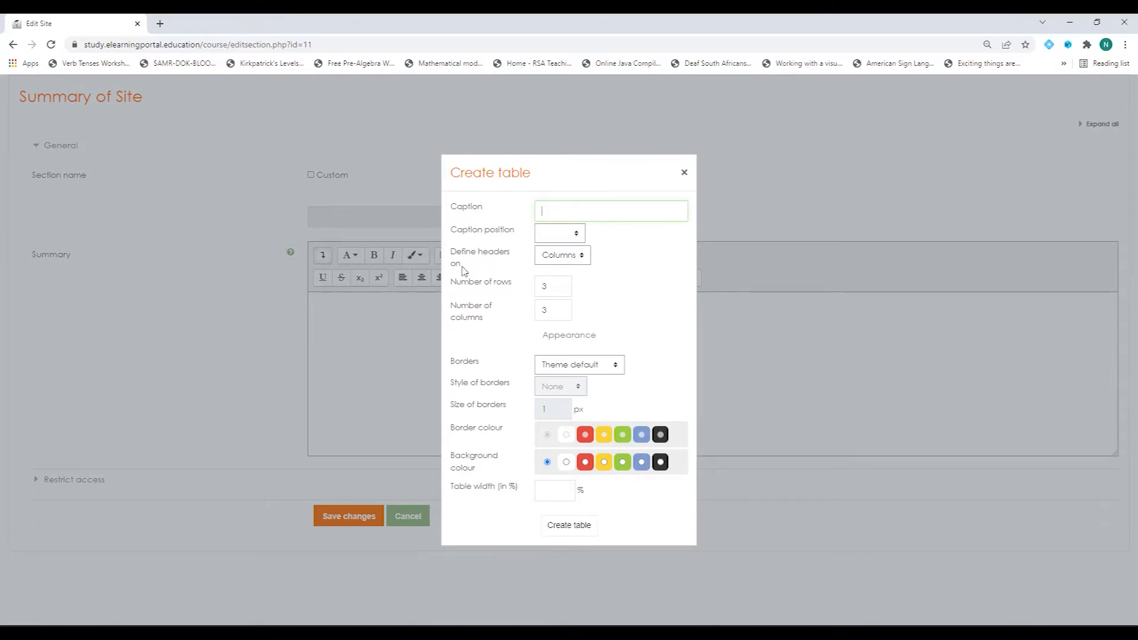
click(581, 258)
click(567, 293)
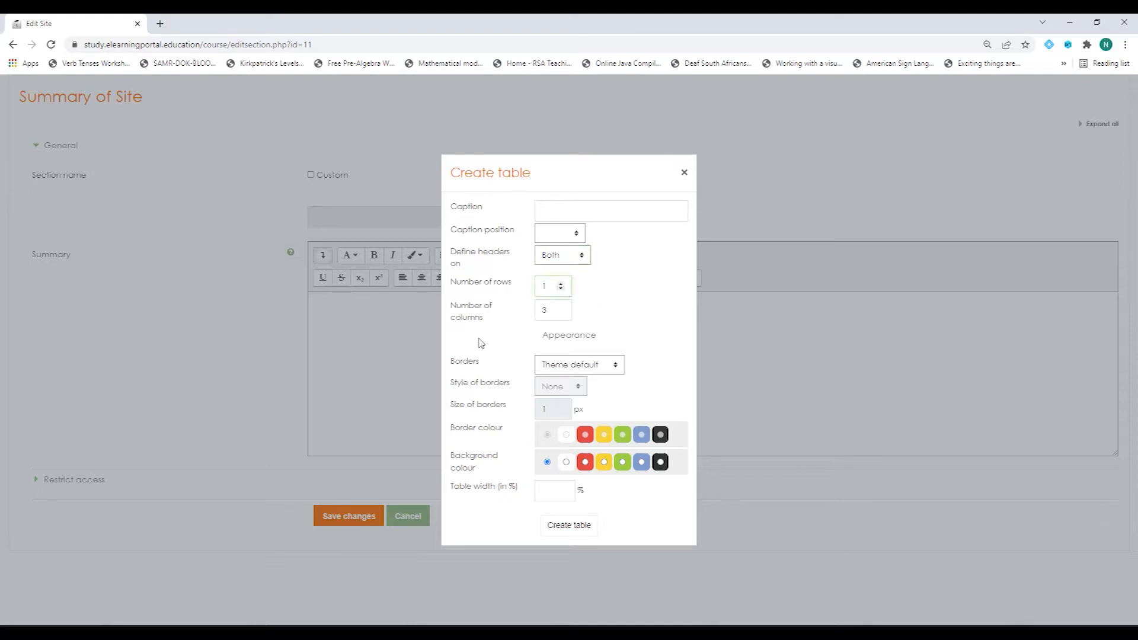
click(561, 308)
Give the table solid blue borders around each cell and create it in the summary.
click(617, 366)
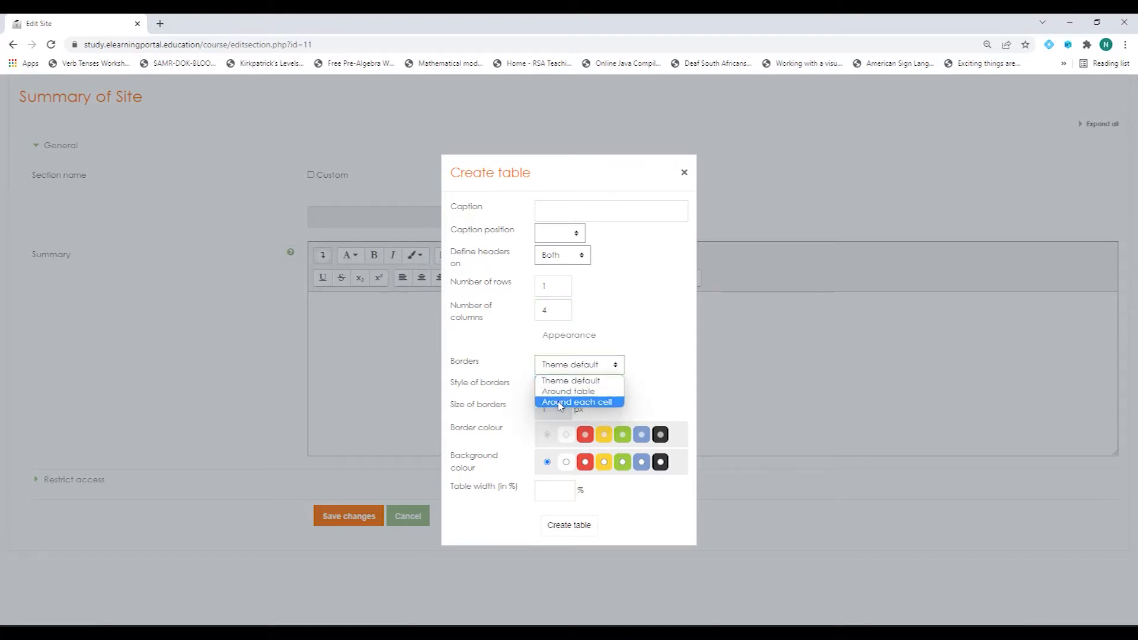
click(601, 402)
click(573, 388)
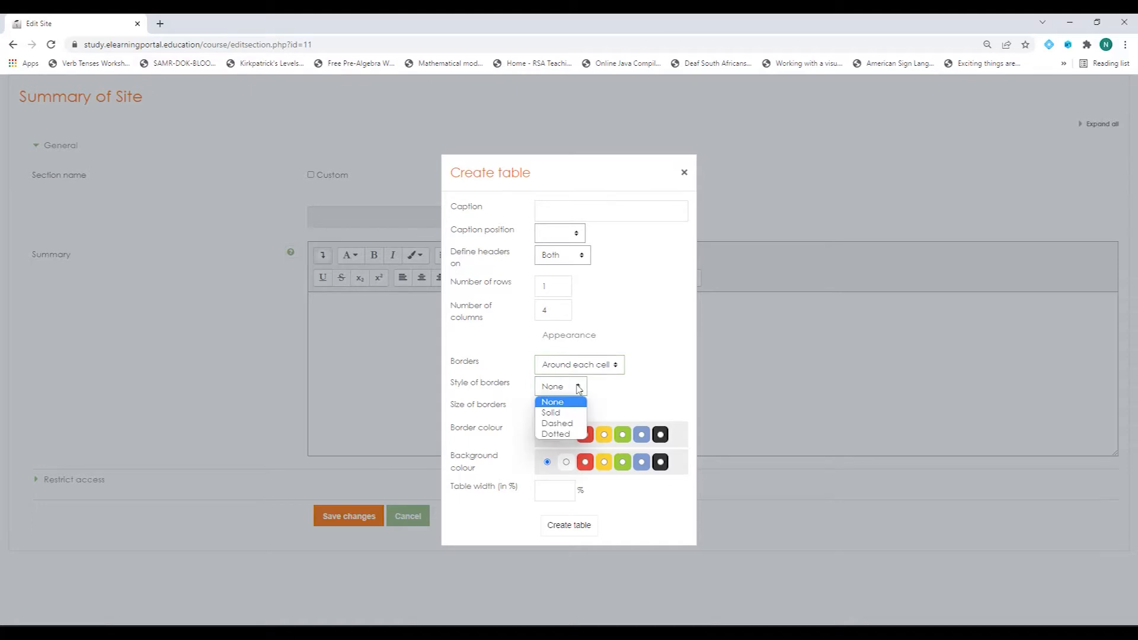
click(562, 414)
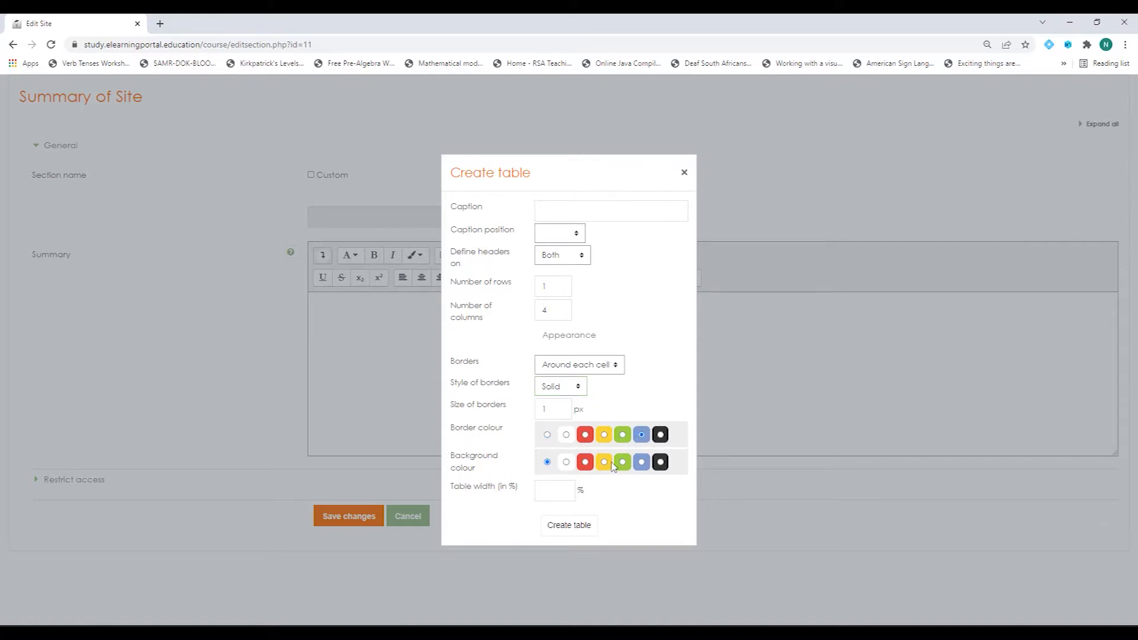
click(545, 489)
click(567, 530)
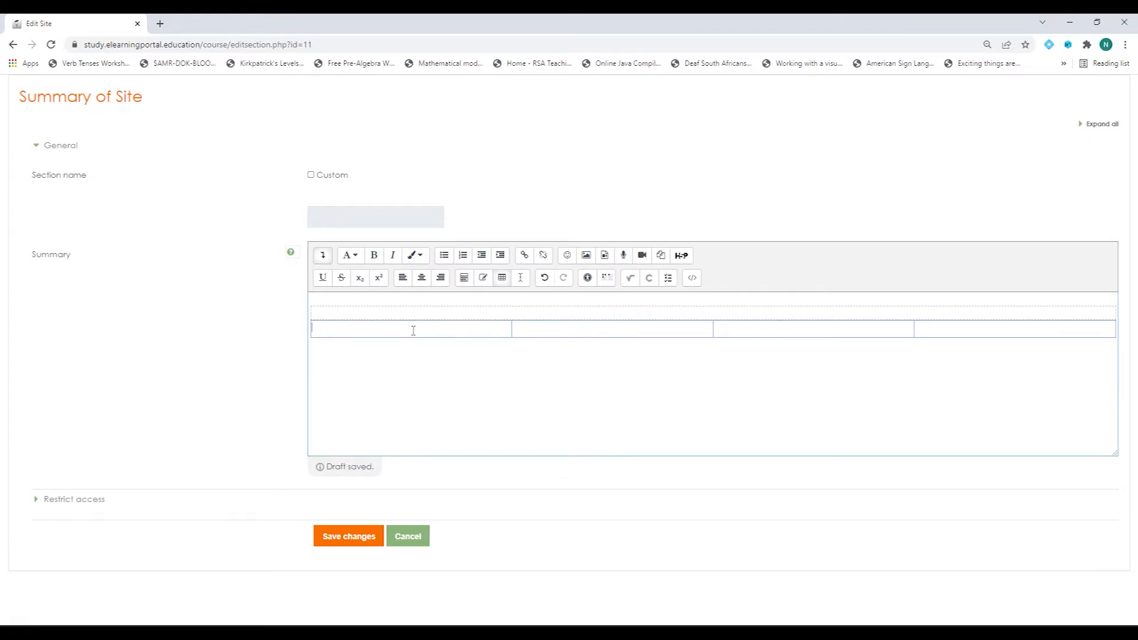
Search the web for "fre images" in a new tab and open the Pexels free stock photo site.
click(160, 24)
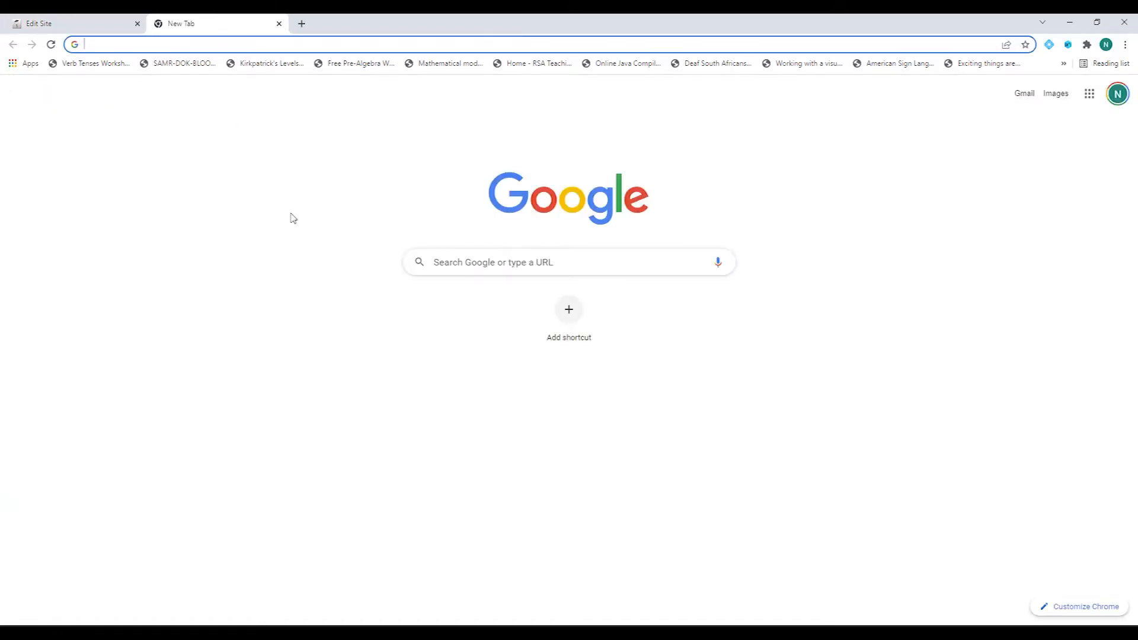
text(fre)
key(BackSpace)
text(images)
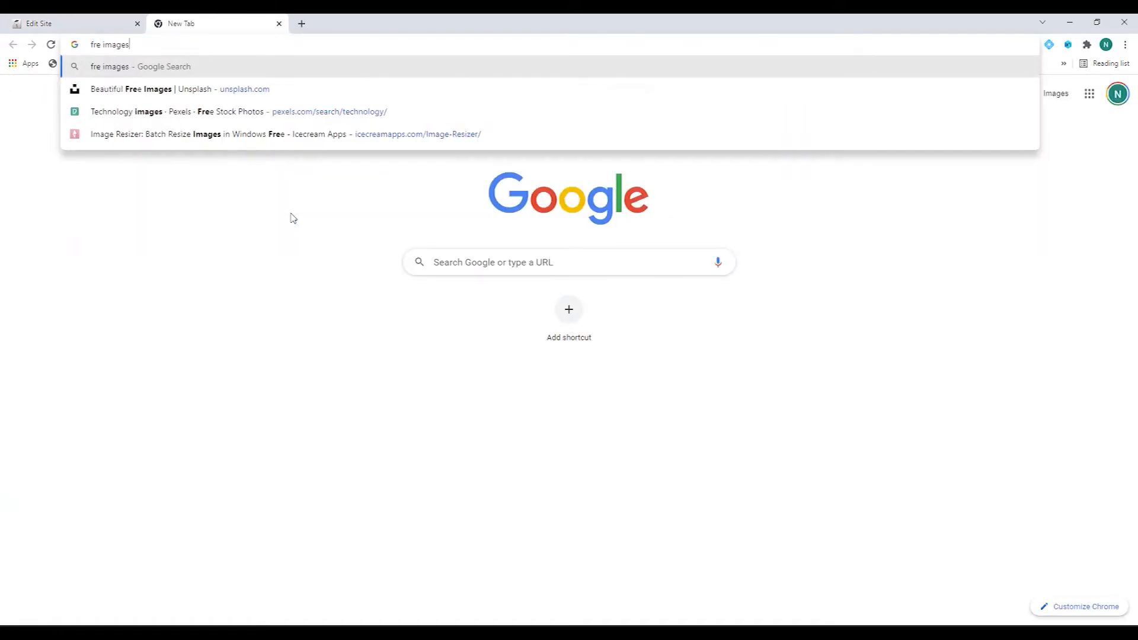
key(Return)
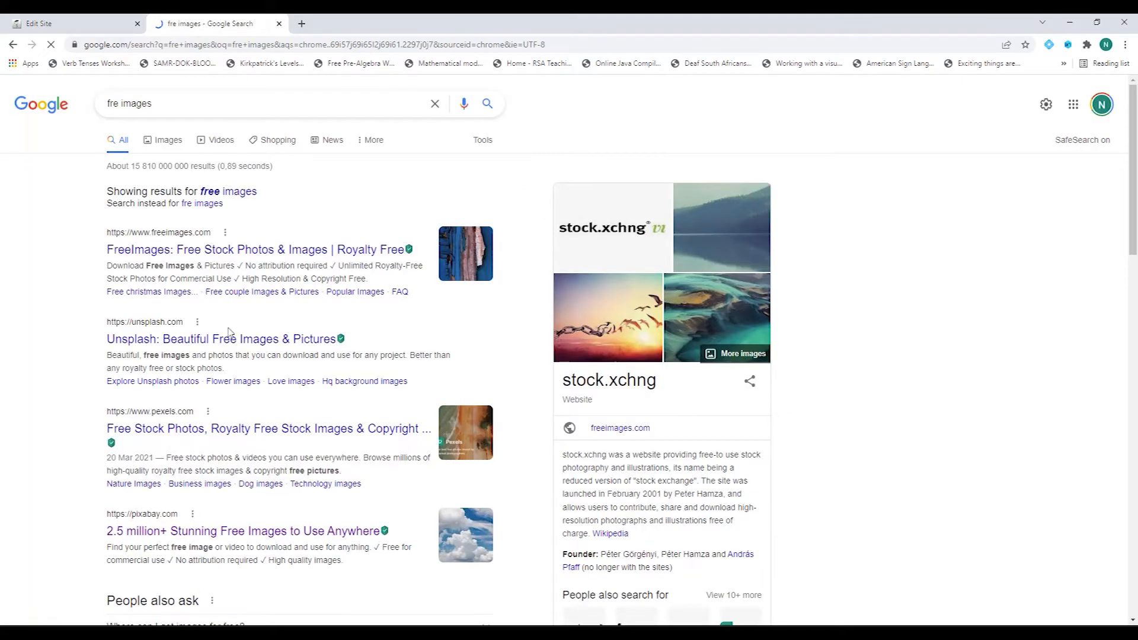
click(186, 432)
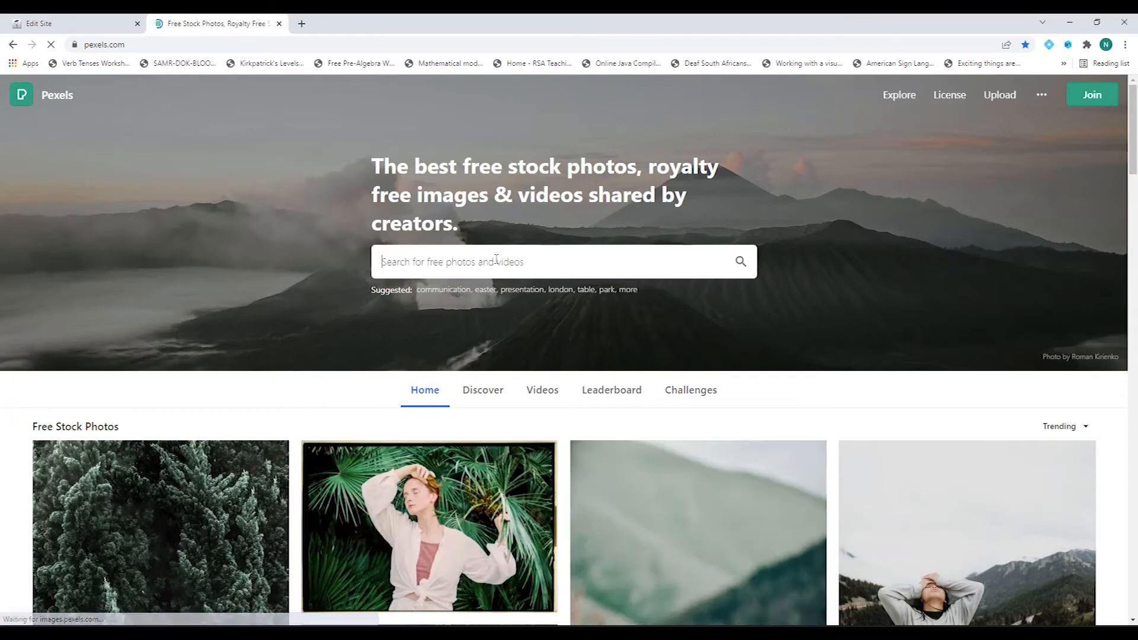
Search Pexels for "mathematics" and download the photo of a hand holding chalk at the E=mc² chalkboard.
click(497, 259)
text(mathematics)
key(Return)
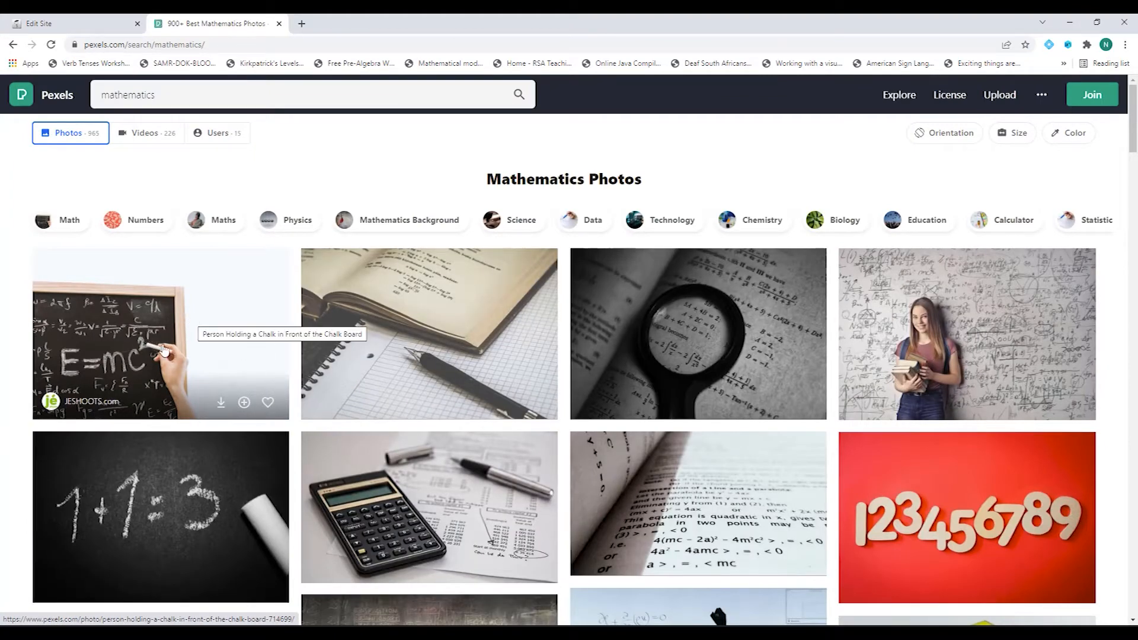
click(157, 350)
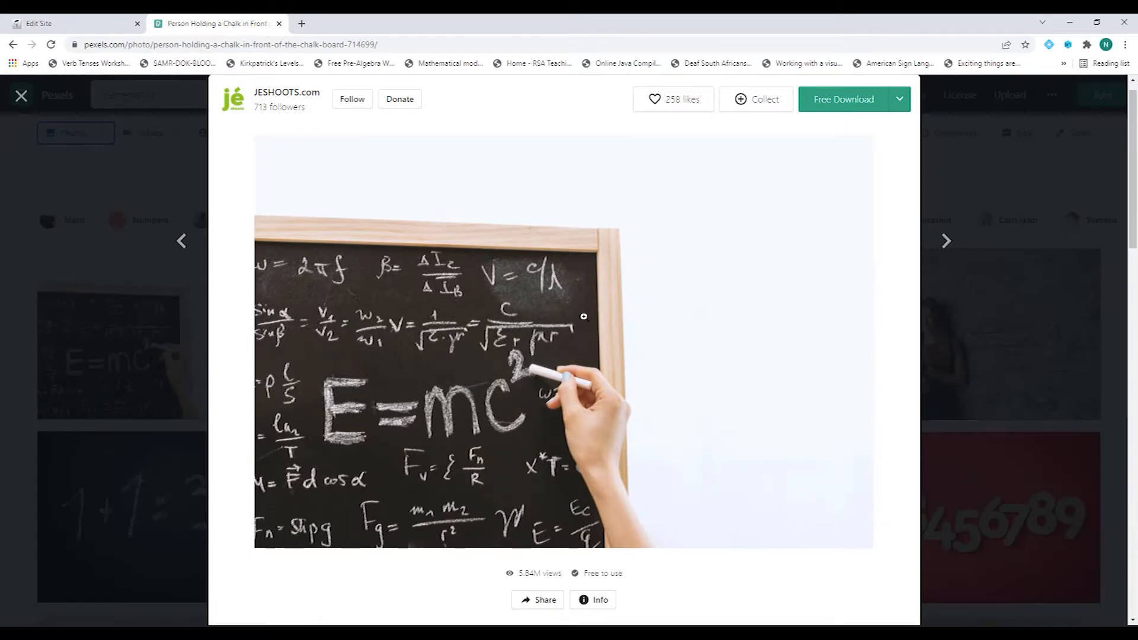
click(843, 101)
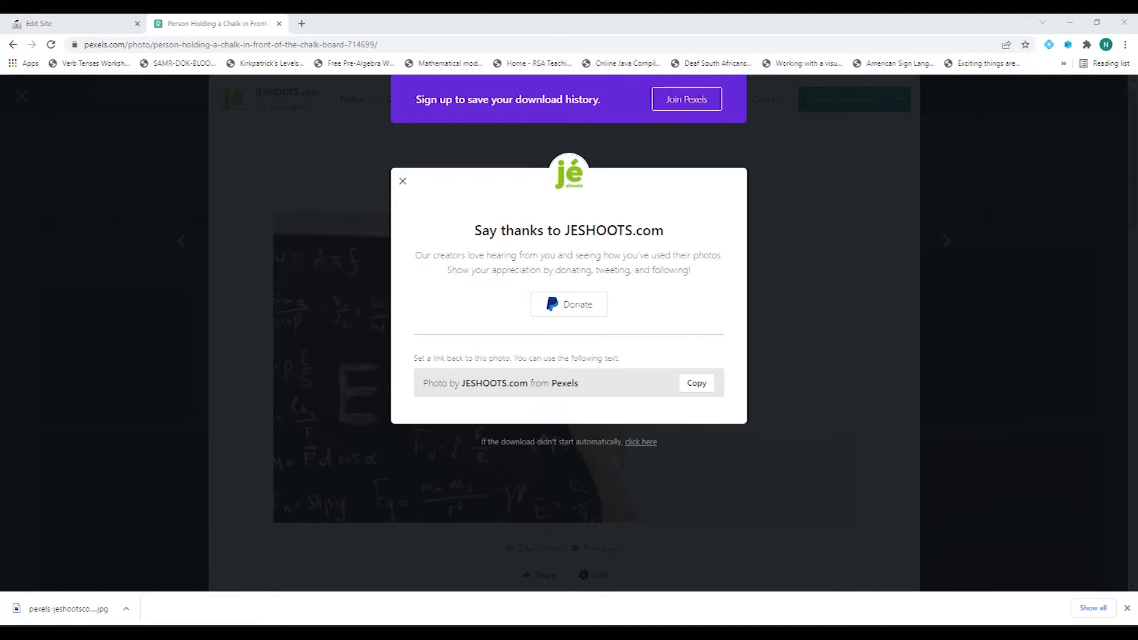
Close the Pexels tab and bring the Fast Image Resizer window in front of the site summary page.
drag(296, 254, 612, 224)
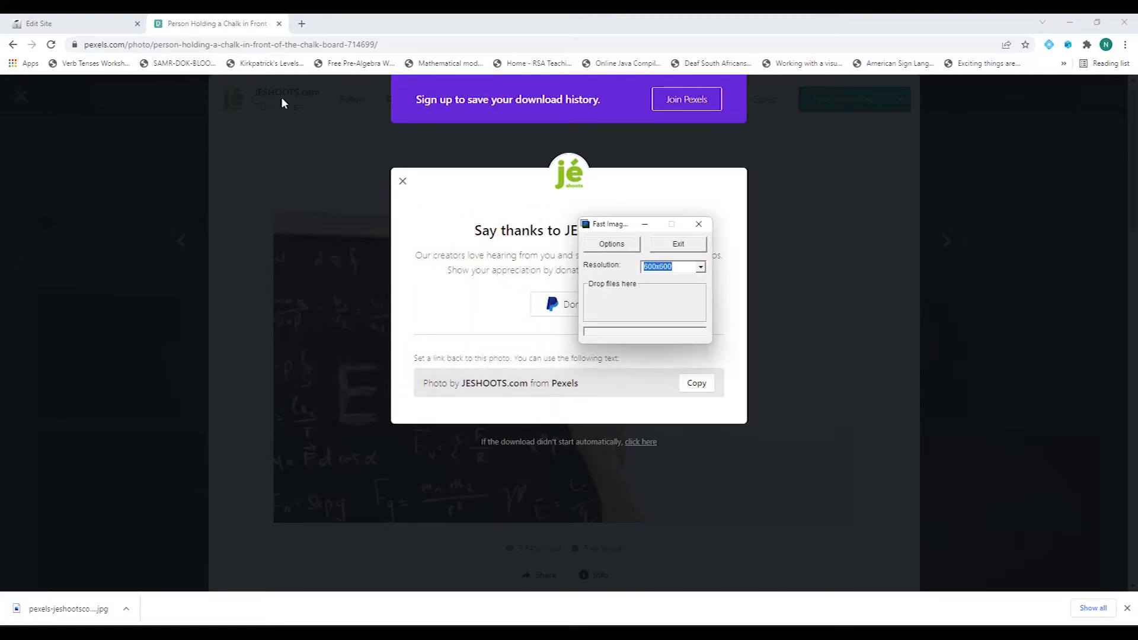
click(279, 24)
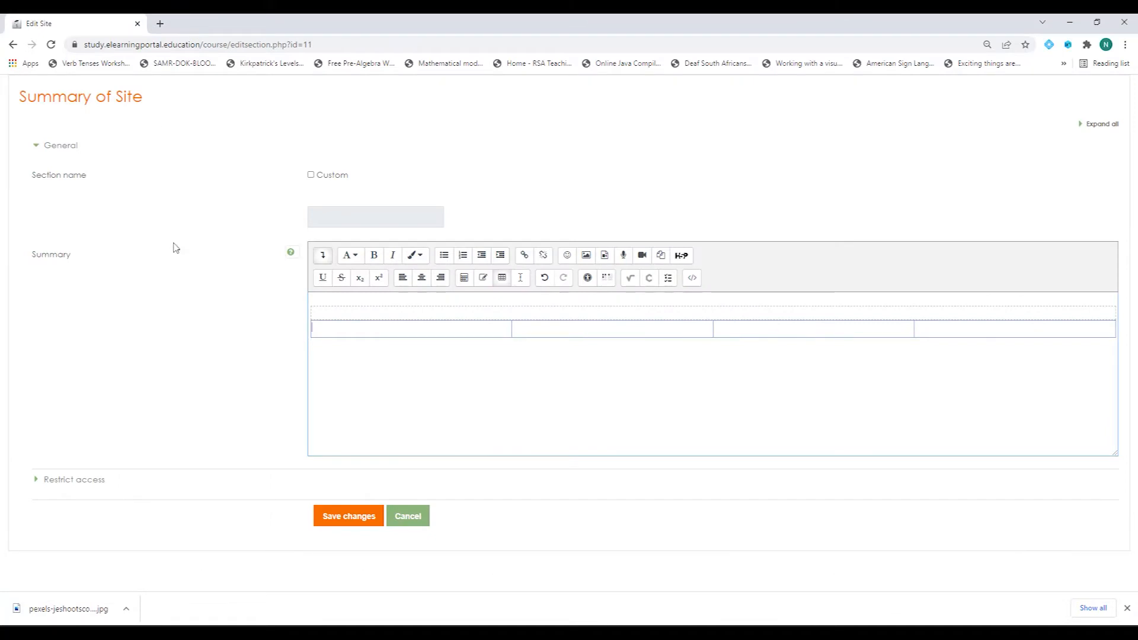
key(alt+Tab)
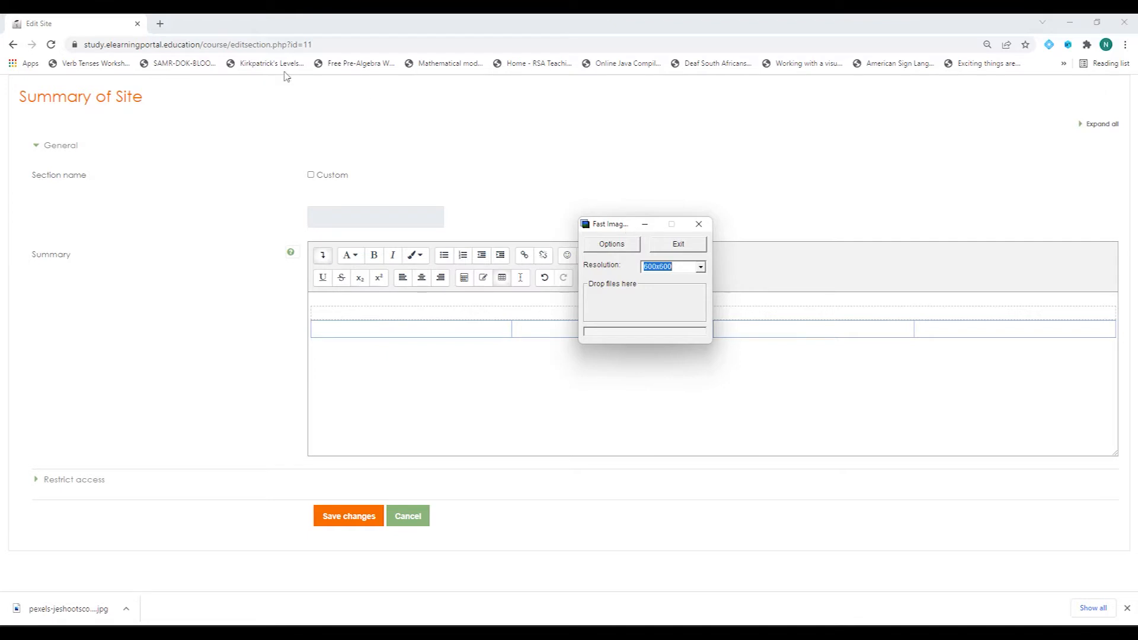
Search the web for "fast image resizer" in a new tab, view its Softonic download page, and close the tab.
click(161, 24)
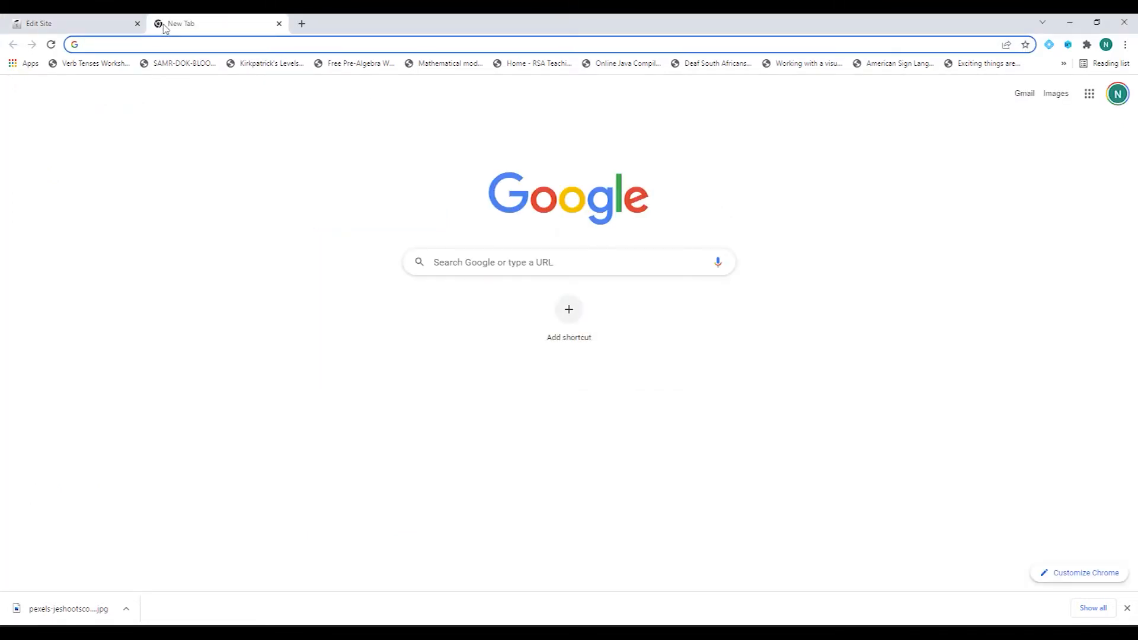
text(fast)
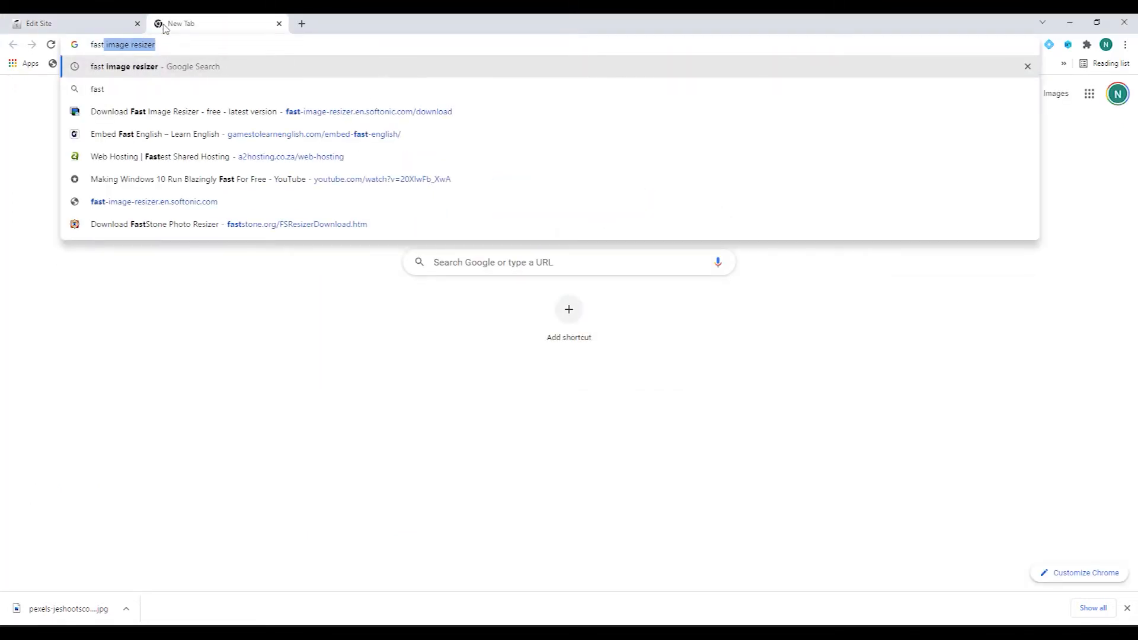
text( image res)
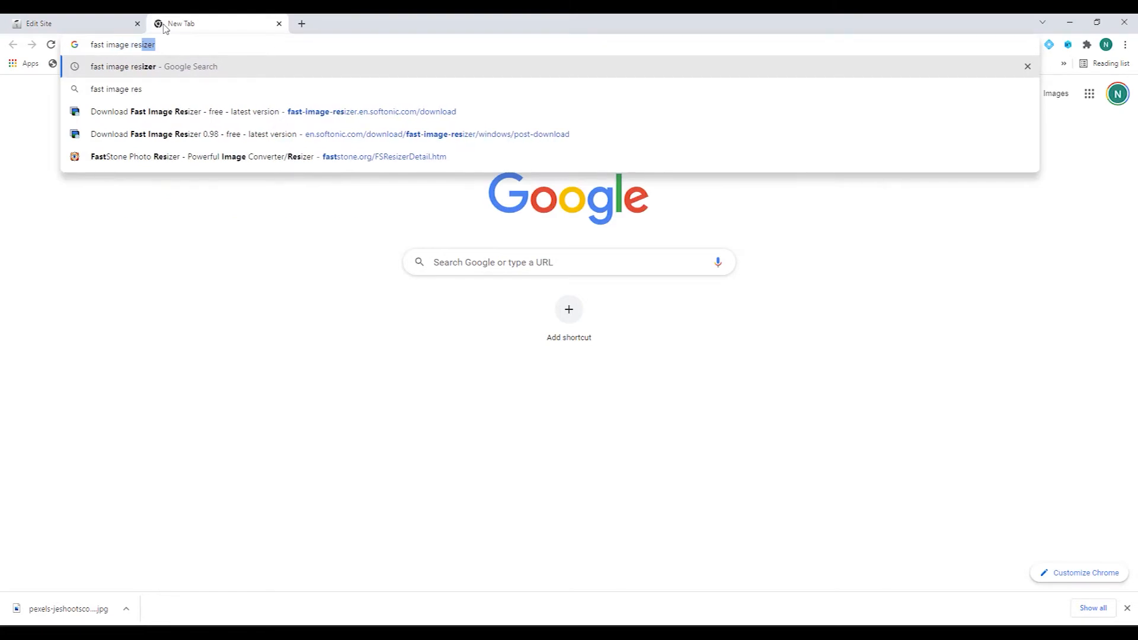
text(izer)
key(Return)
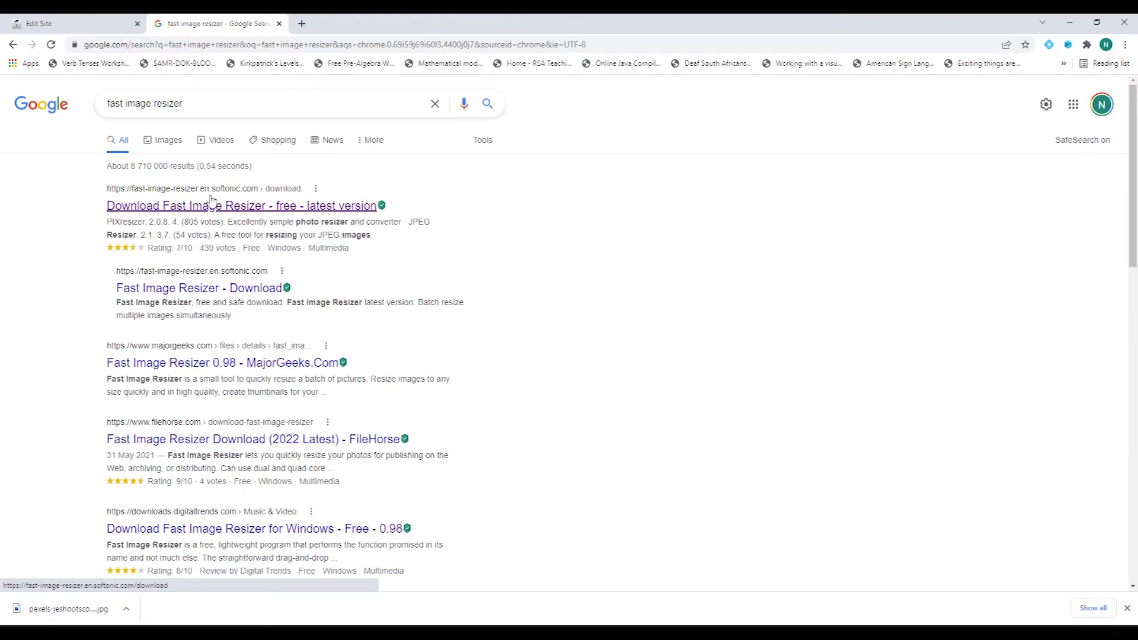
click(255, 208)
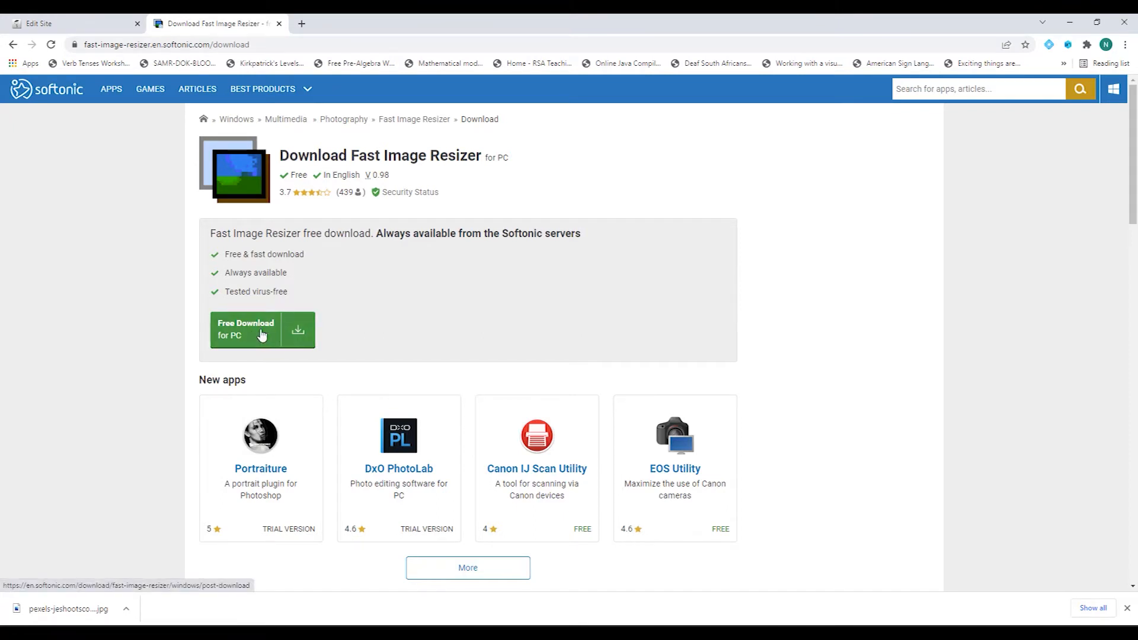
click(278, 23)
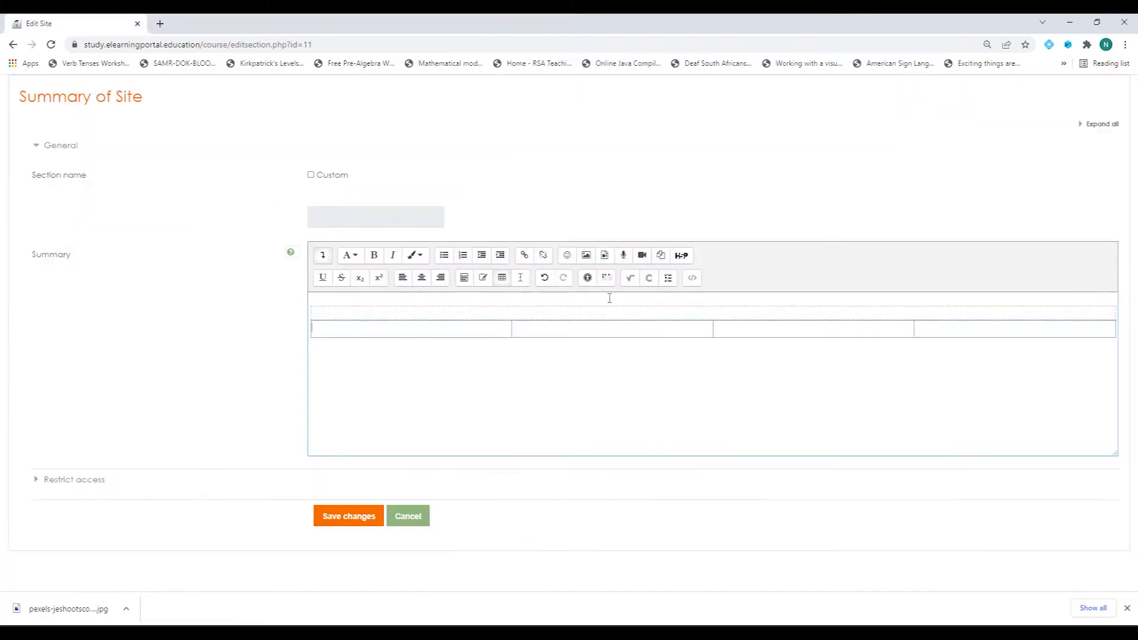
Switch to Fast Image Resizer and resize the downloaded chalkboard photo at the 600x600 resolution.
click(821, 629)
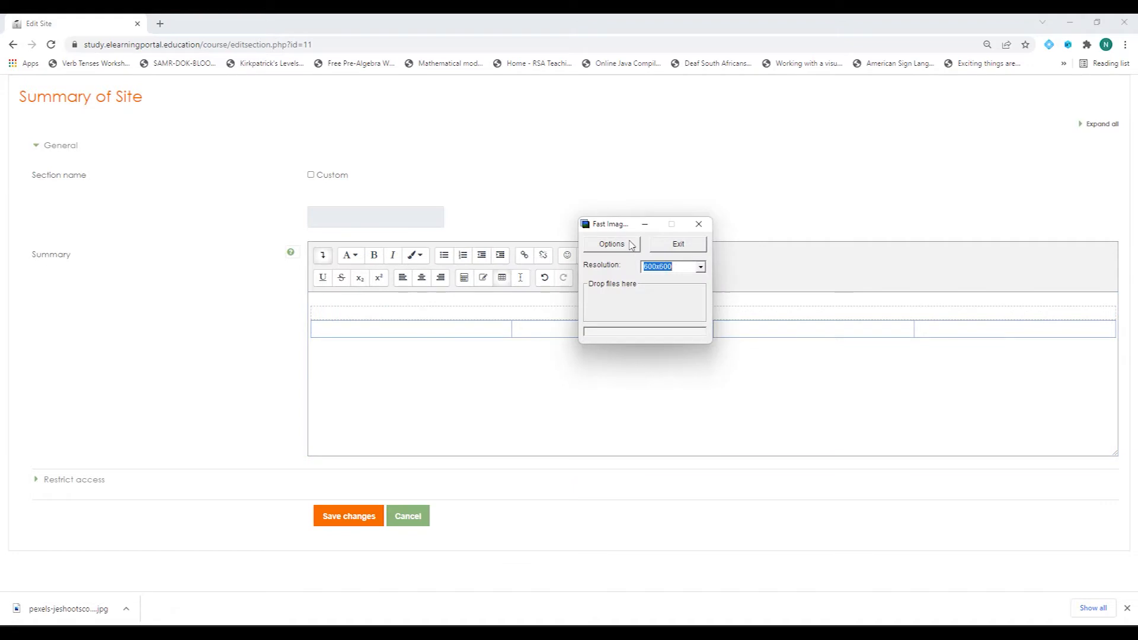
drag(619, 228, 557, 145)
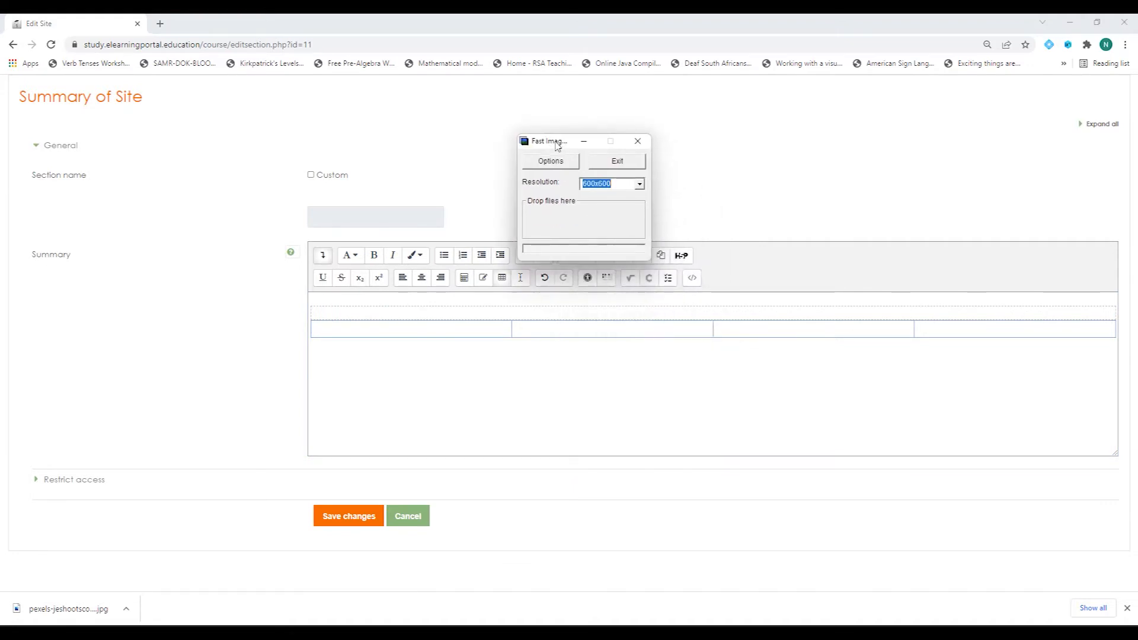
drag(557, 146, 586, 171)
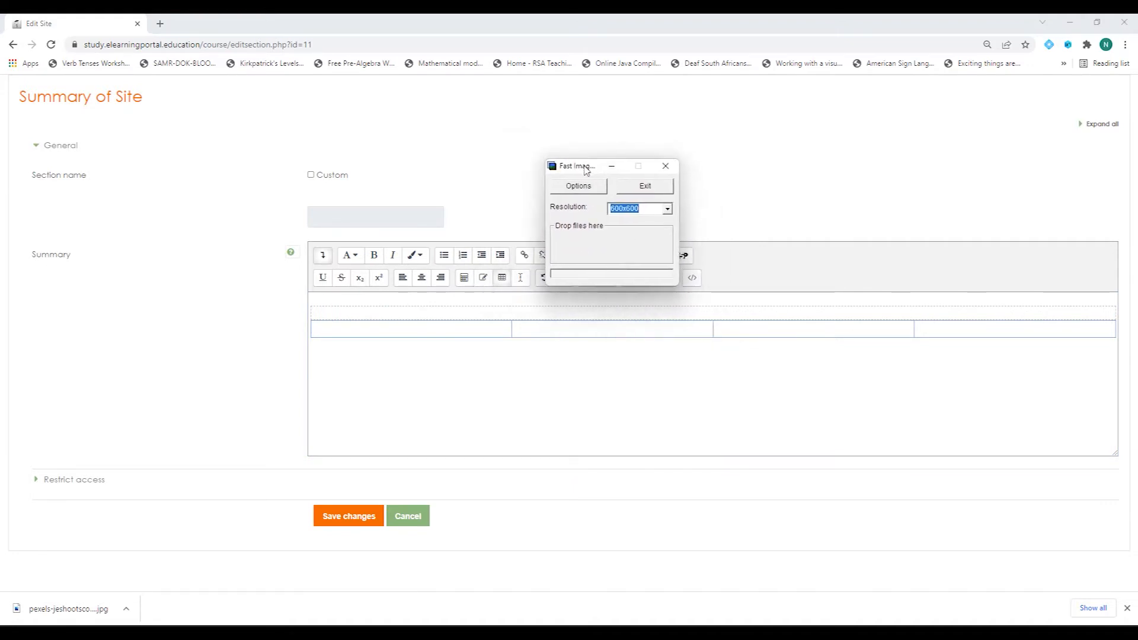
click(668, 209)
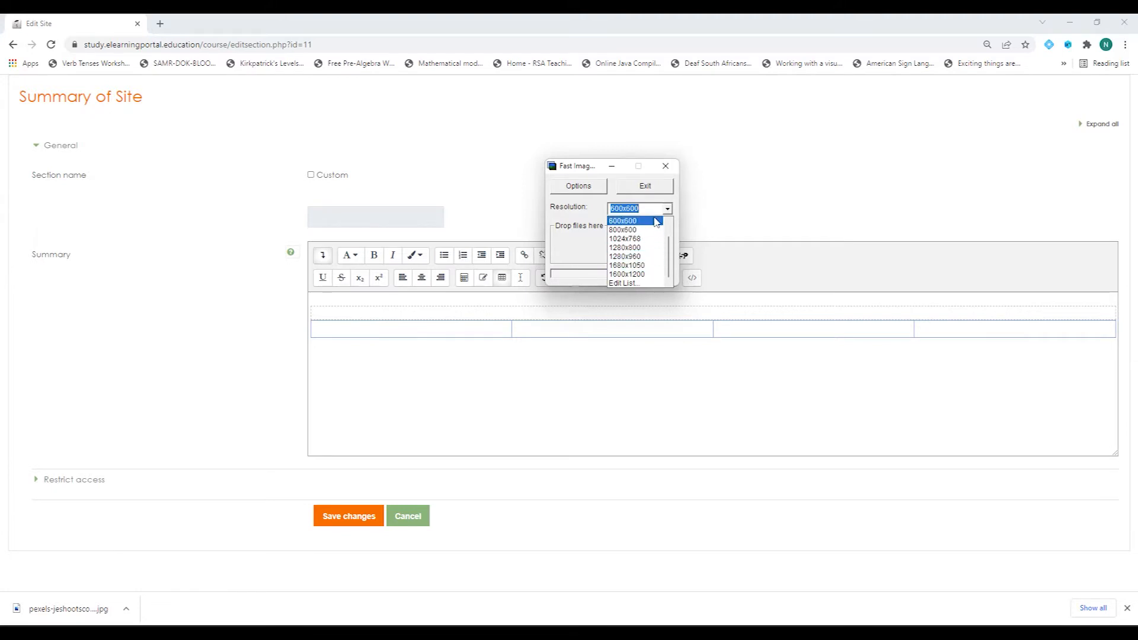
click(668, 210)
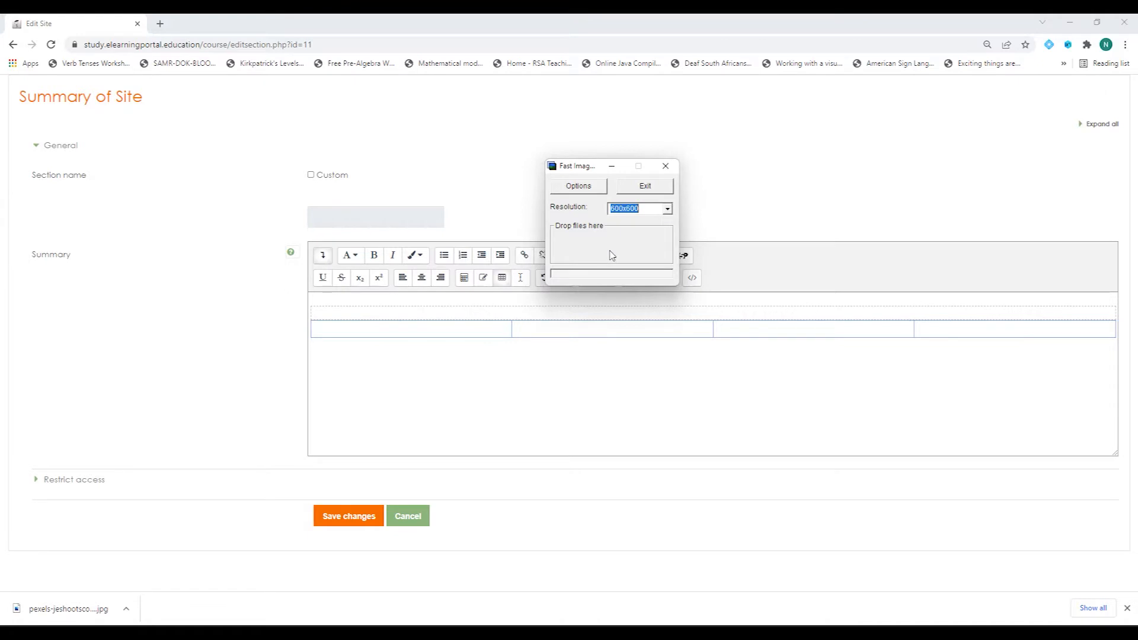
click(524, 583)
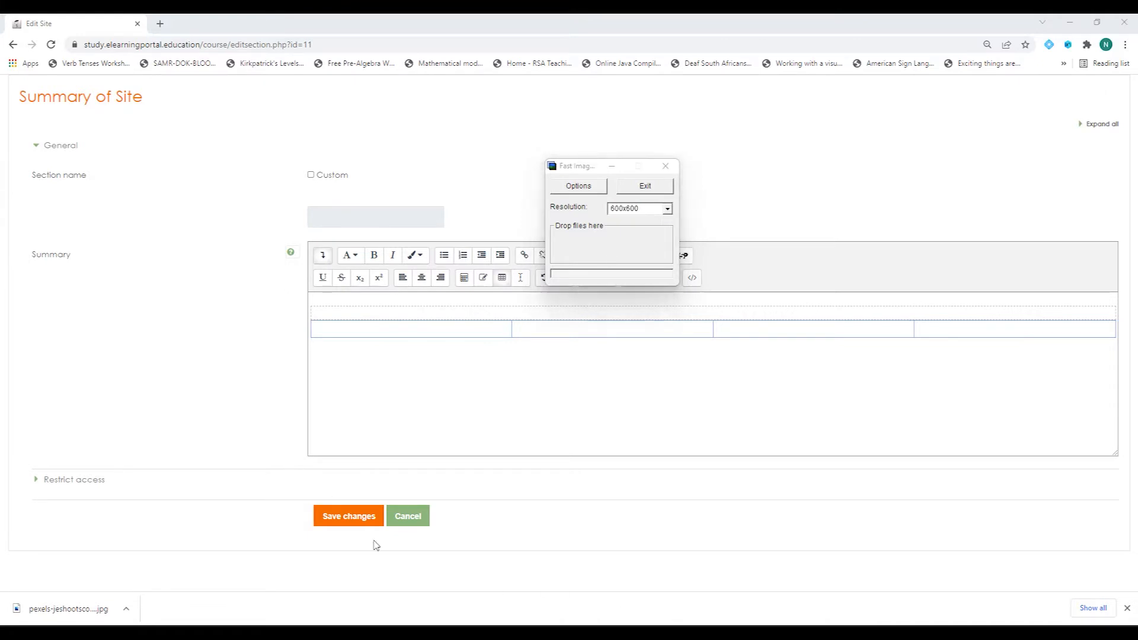
key(super+e)
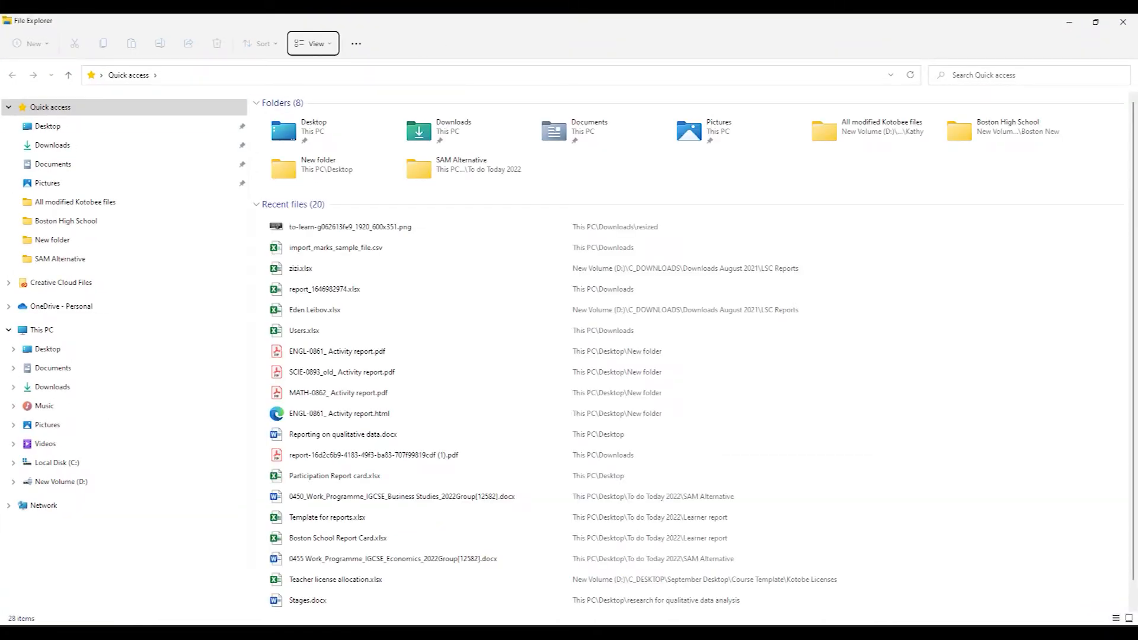
click(52, 145)
click(286, 147)
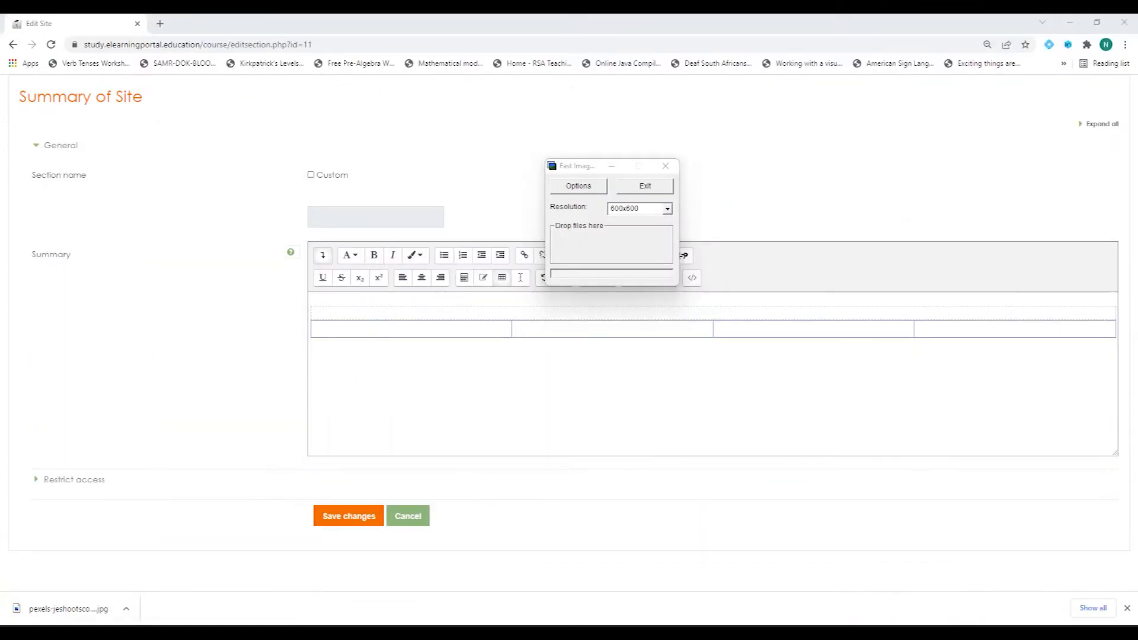
drag(69, 609, 583, 245)
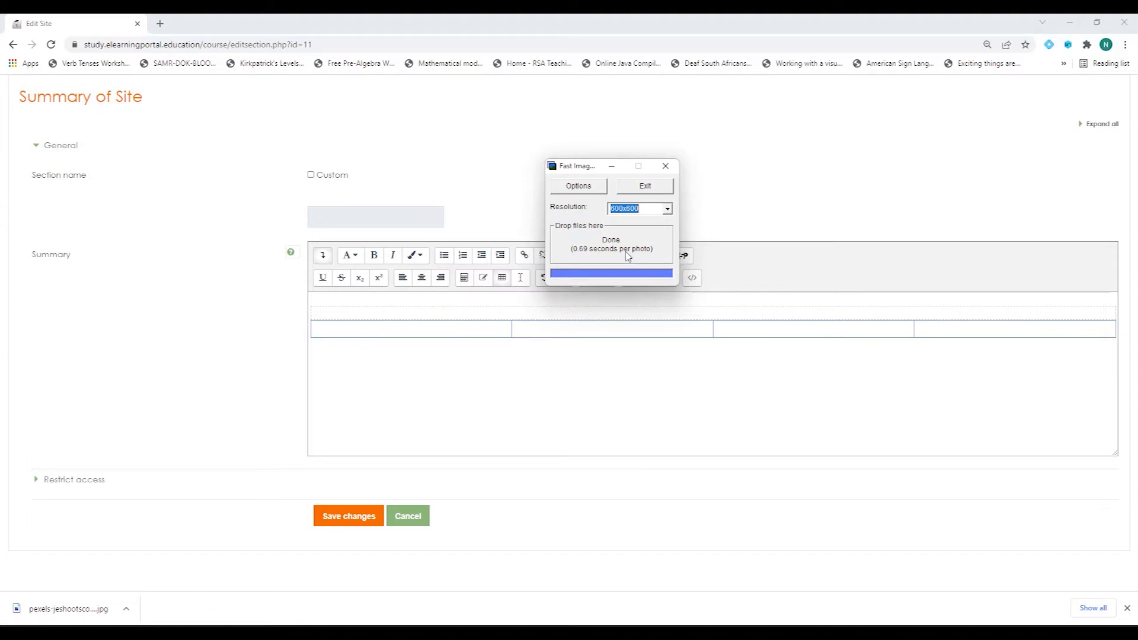
Review the resizer's output quality and destination folder options, and minimize the resizer.
click(580, 187)
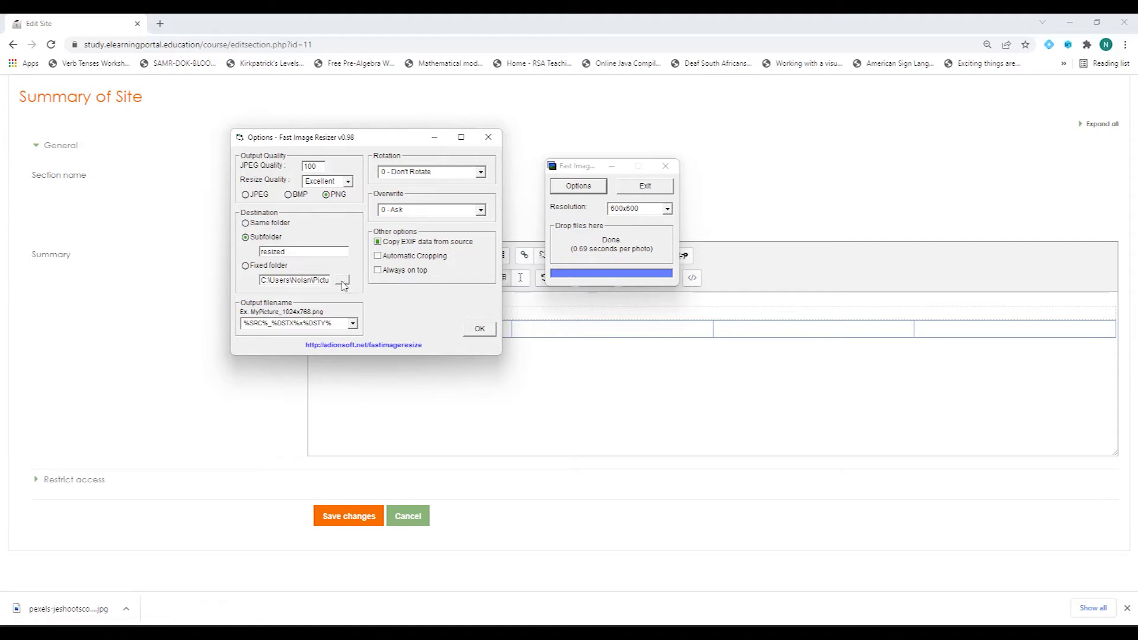
click(481, 330)
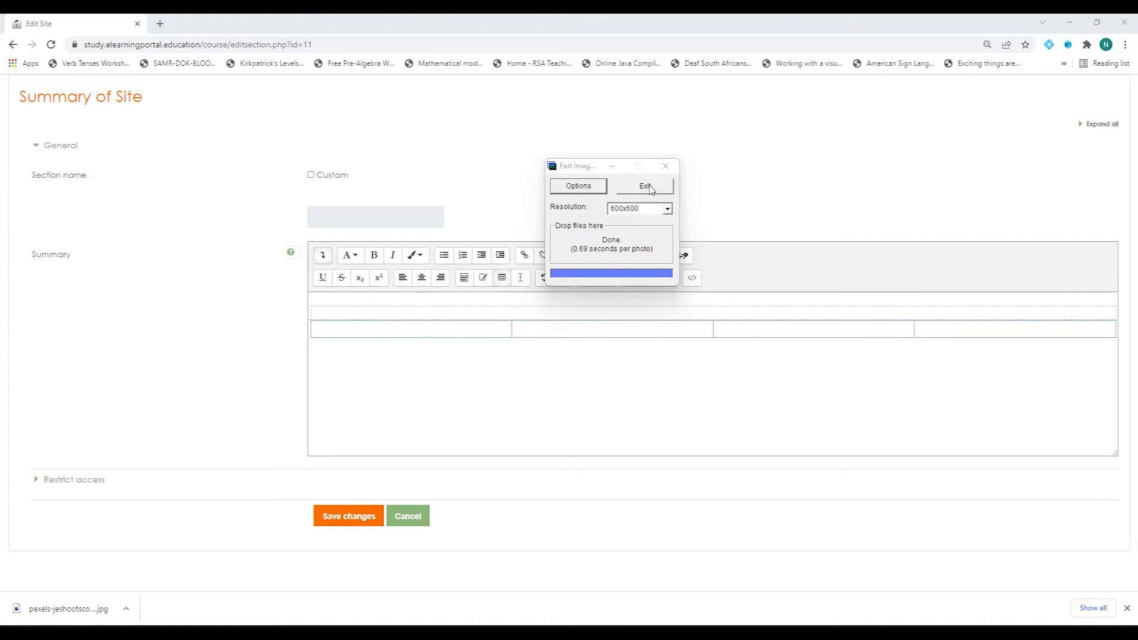
click(613, 168)
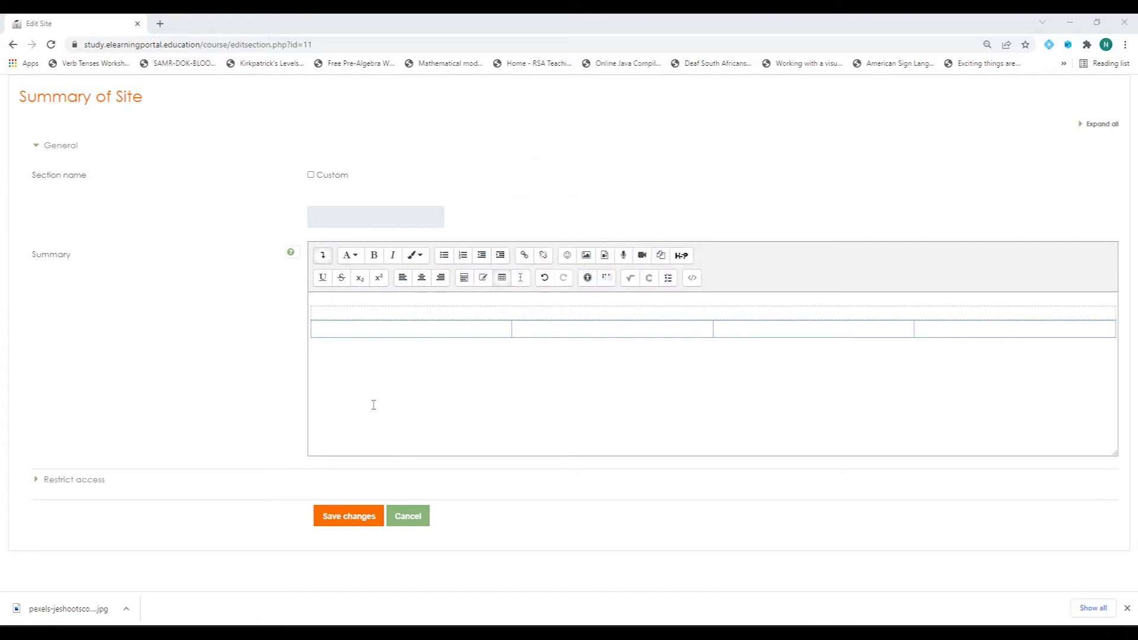
Upload pexels-jeshootscom-714699_600x400.png from the resized folder in Downloads as an image for the table's first cell.
click(369, 331)
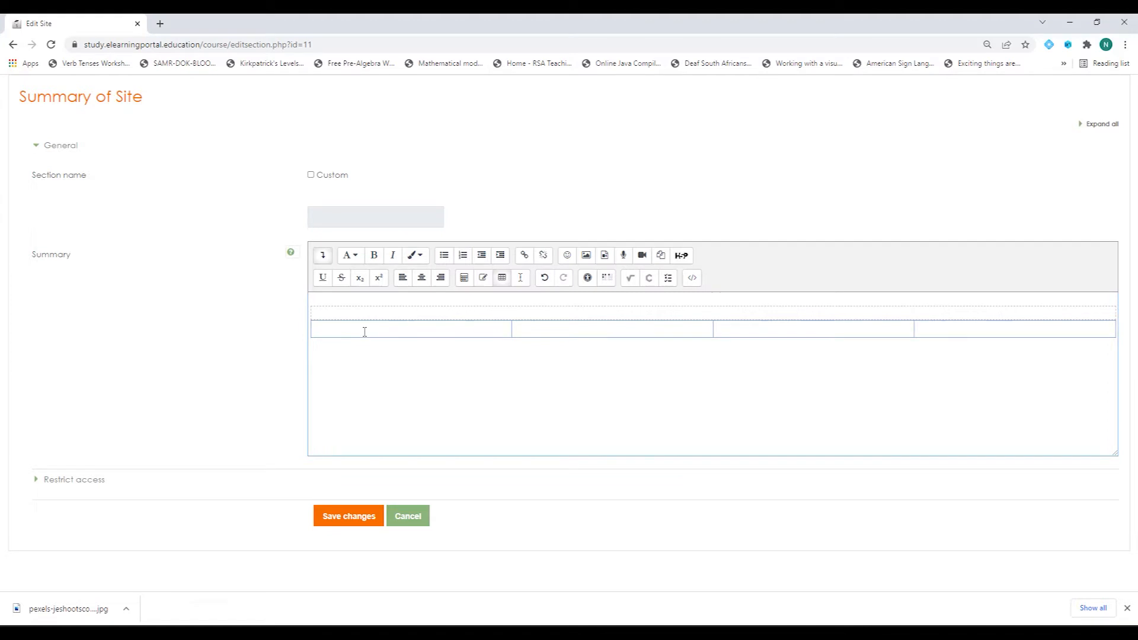
click(586, 256)
click(613, 269)
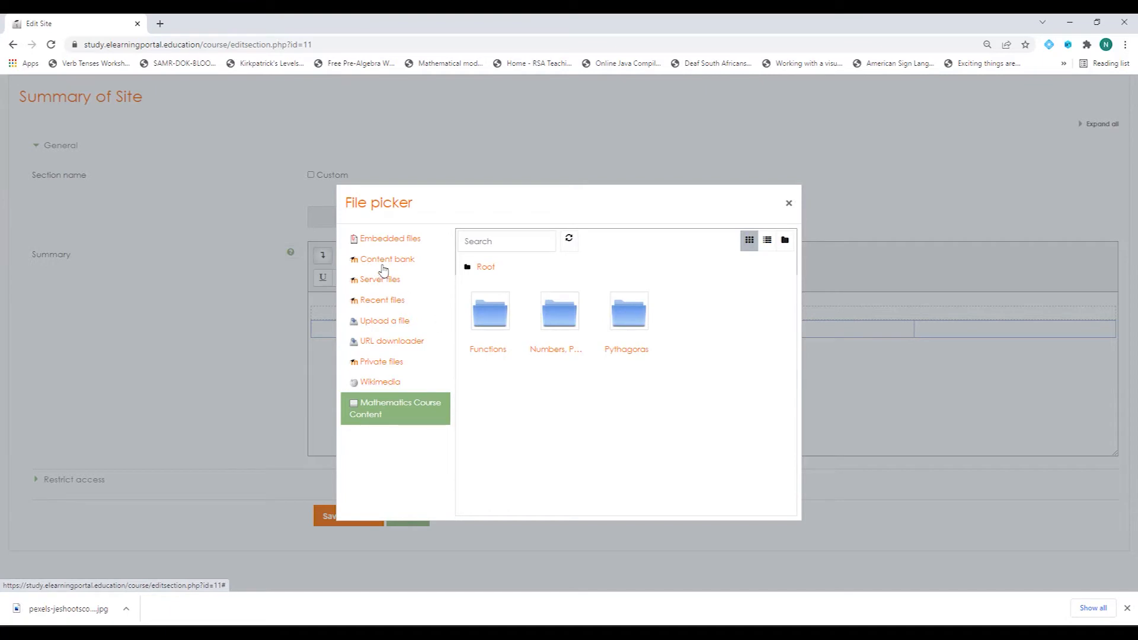
click(395, 325)
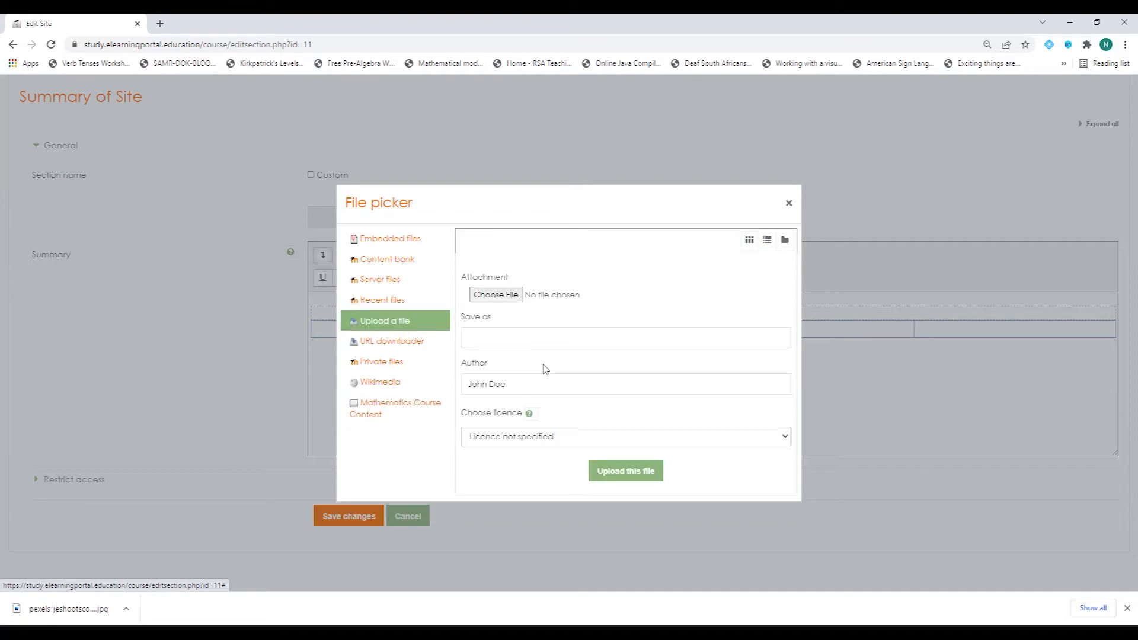
click(495, 294)
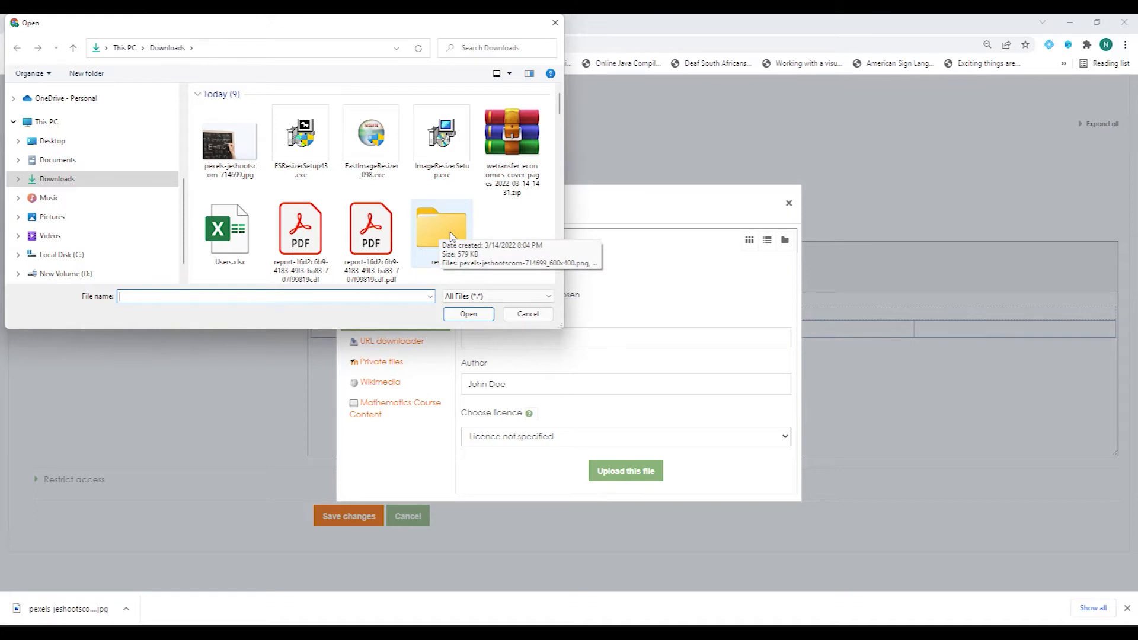
double_click(440, 242)
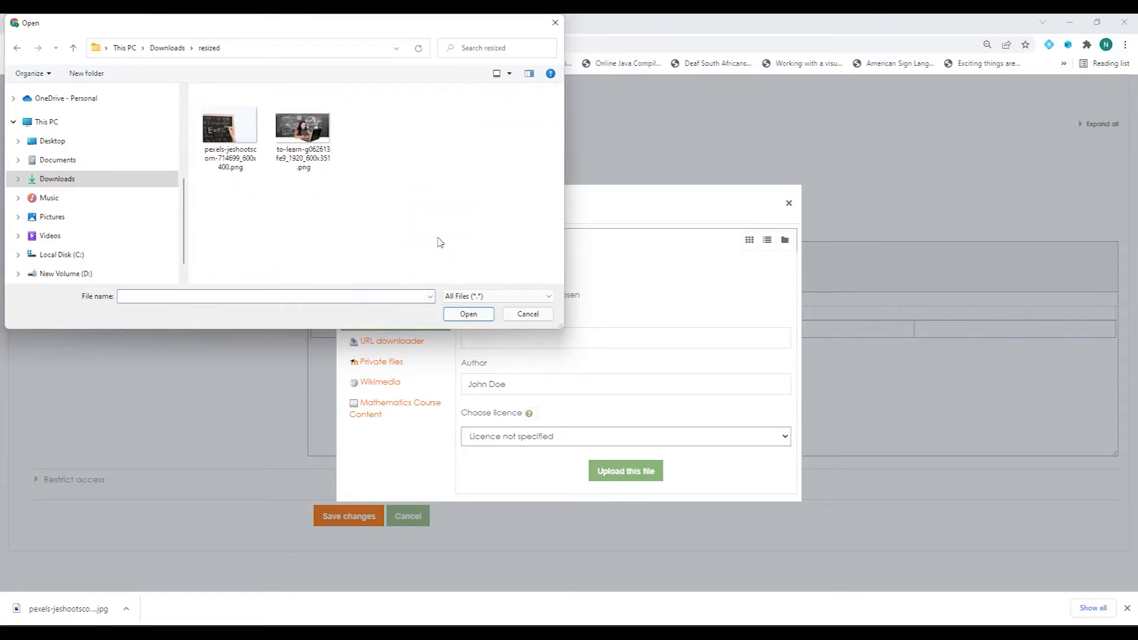
click(234, 141)
click(467, 314)
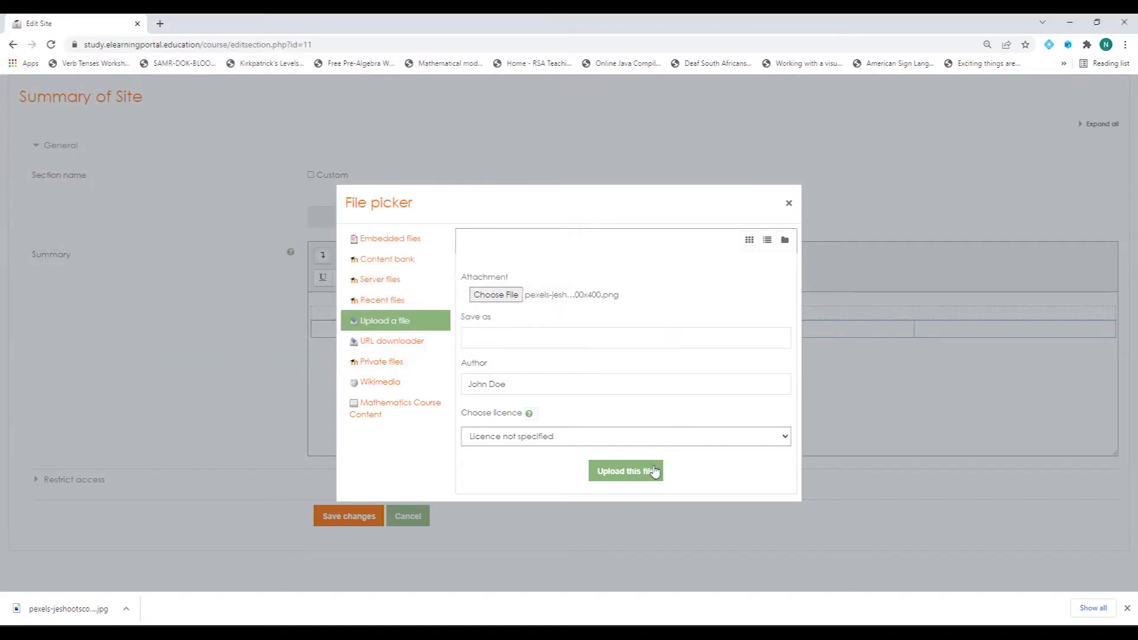
click(635, 476)
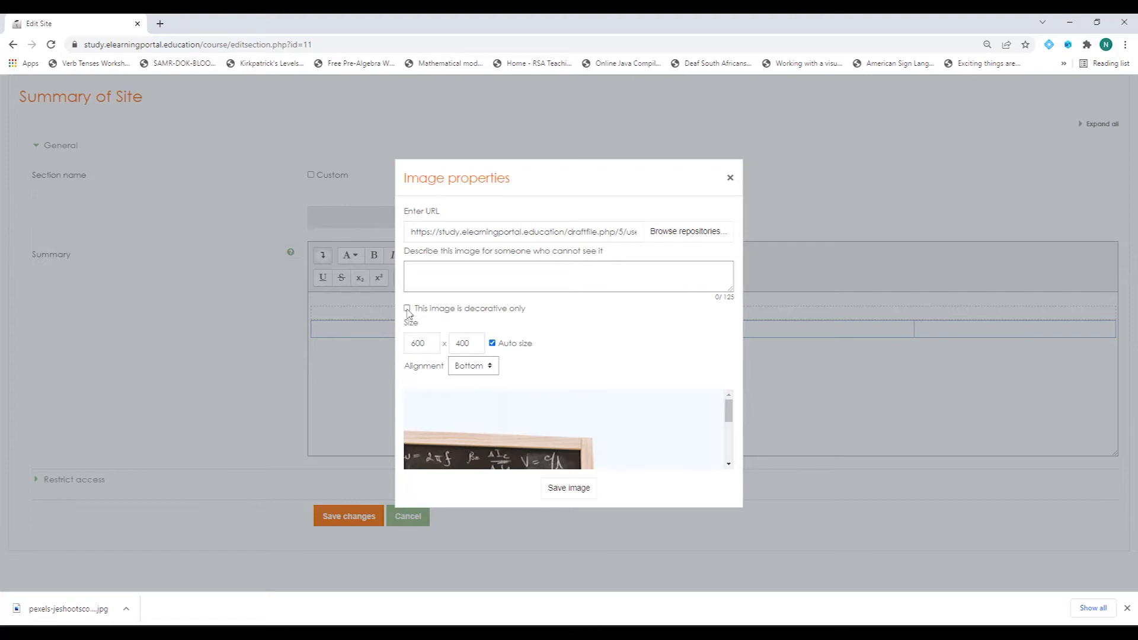
Describe the image as "Mathematics", keep its automatic size and Bottom alignment, and insert it into the first cell.
click(406, 309)
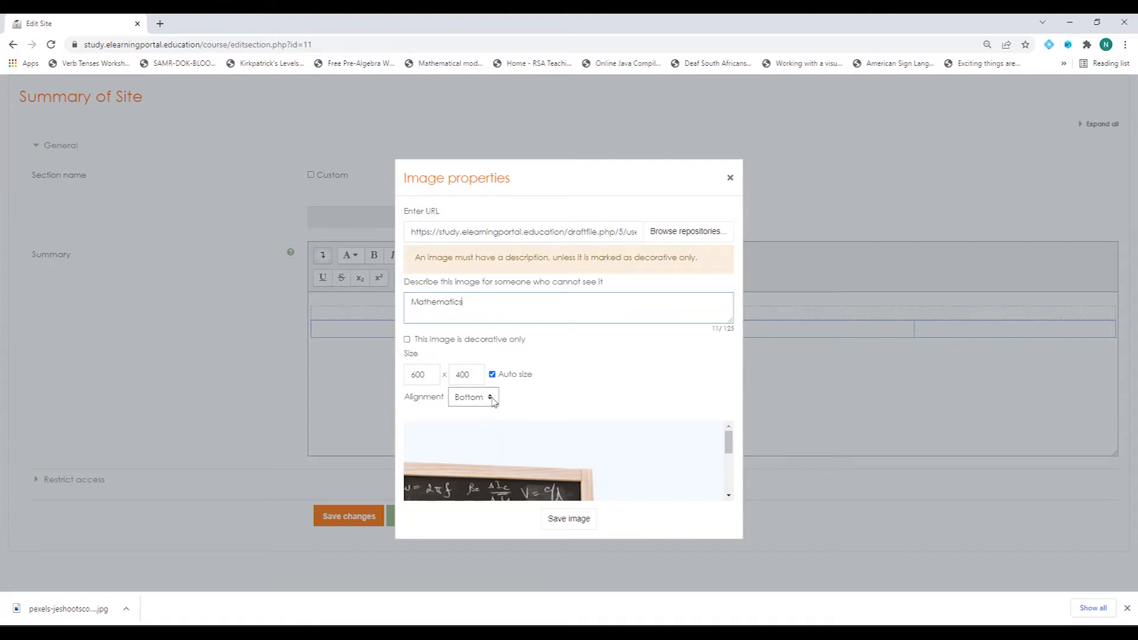
click(491, 401)
click(490, 401)
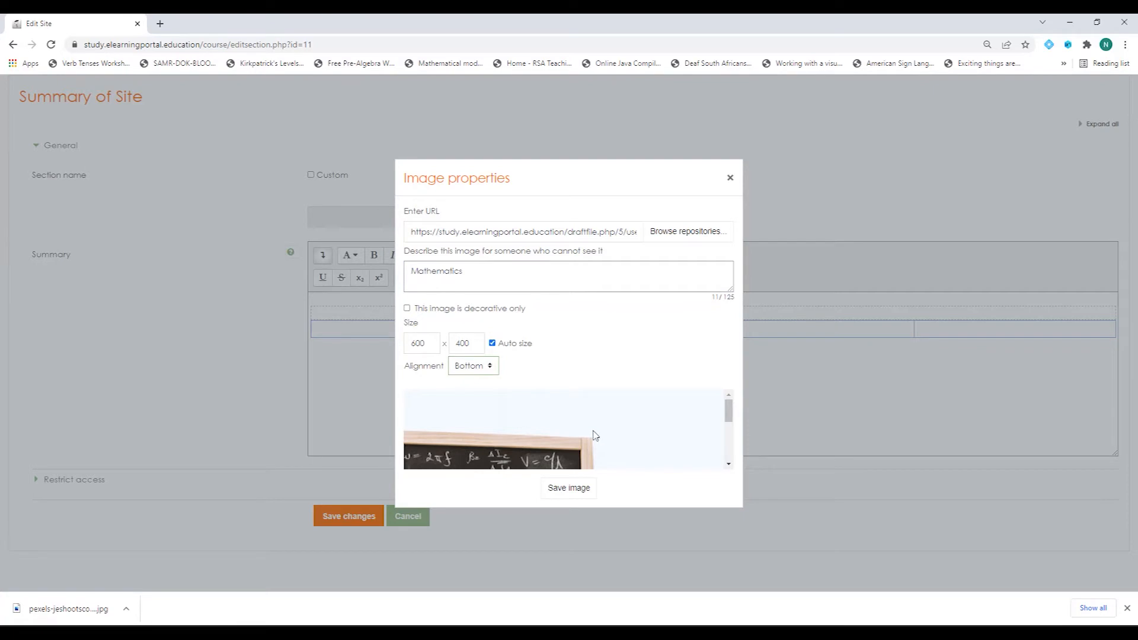
click(566, 490)
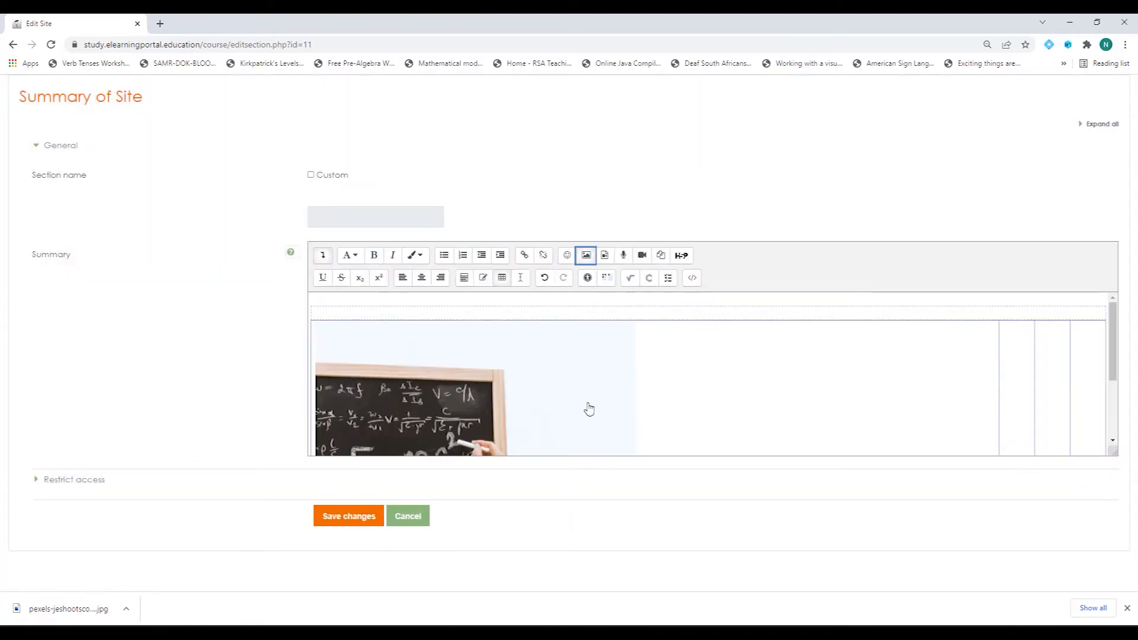
scroll(589, 409, down, 3)
scroll(539, 398, up, 3)
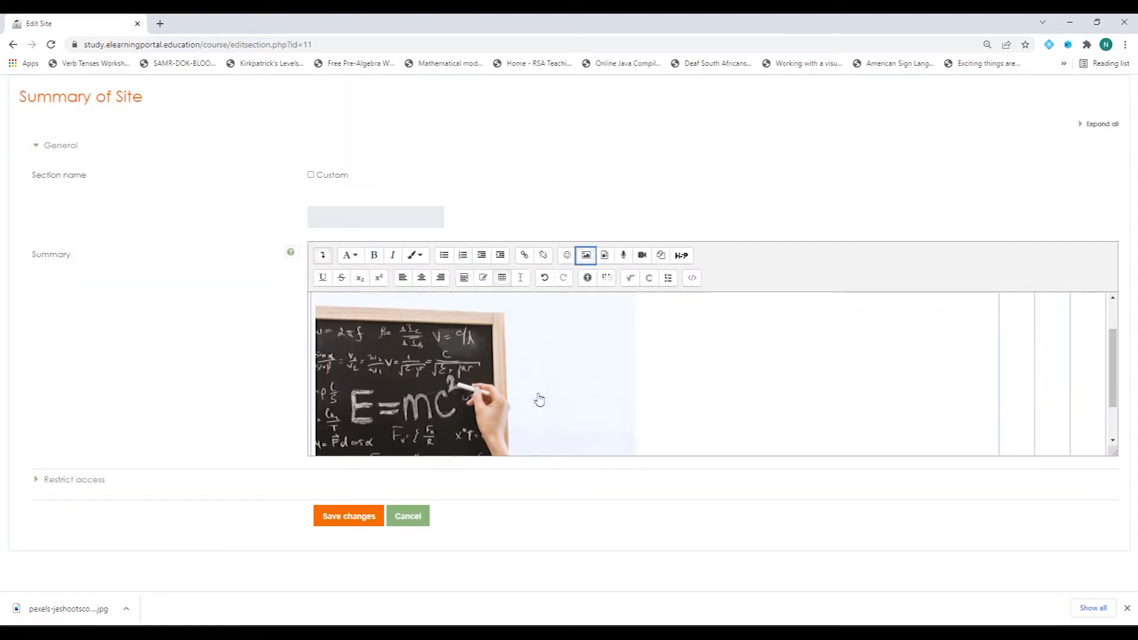
Place the cursor in the table's second cell and search the web for "free images" in a new tab.
click(1009, 378)
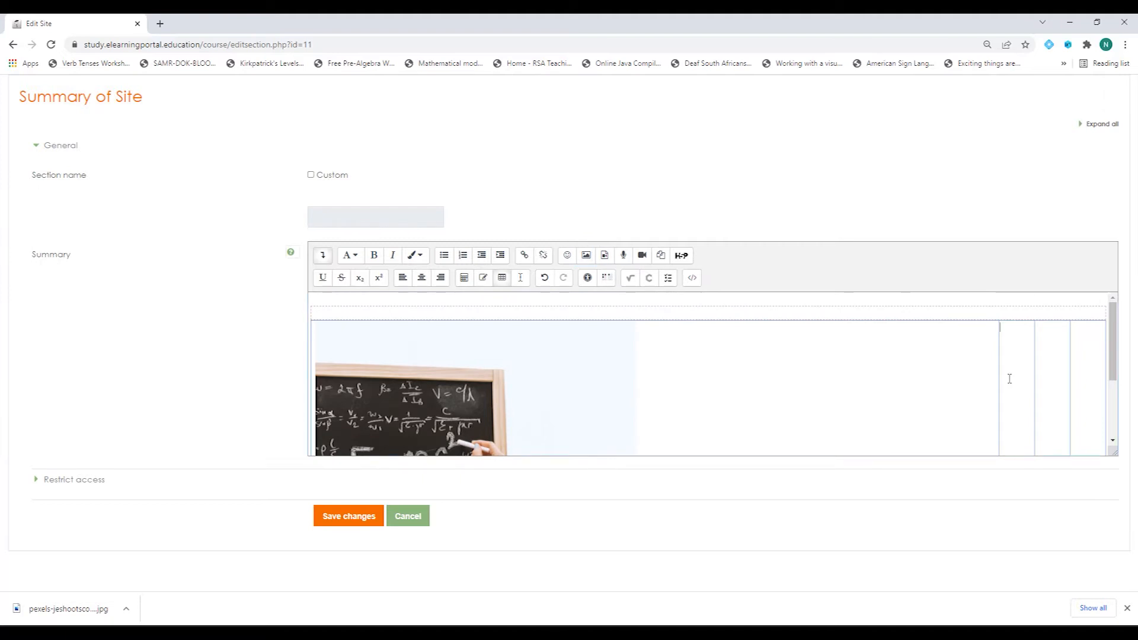
click(160, 24)
text(free images)
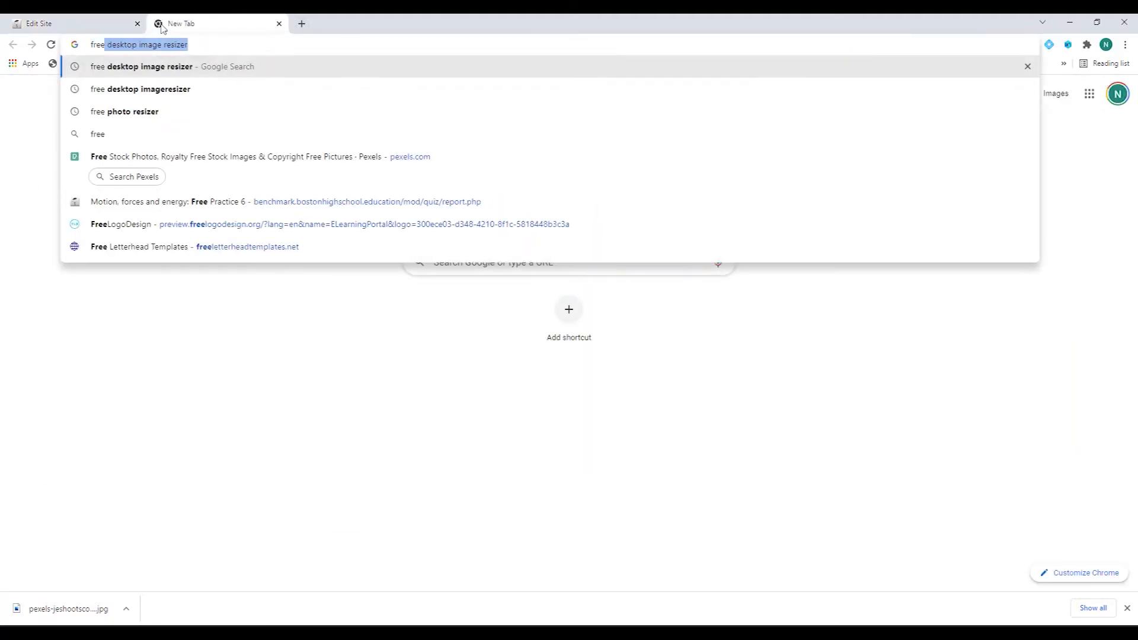
key(Return)
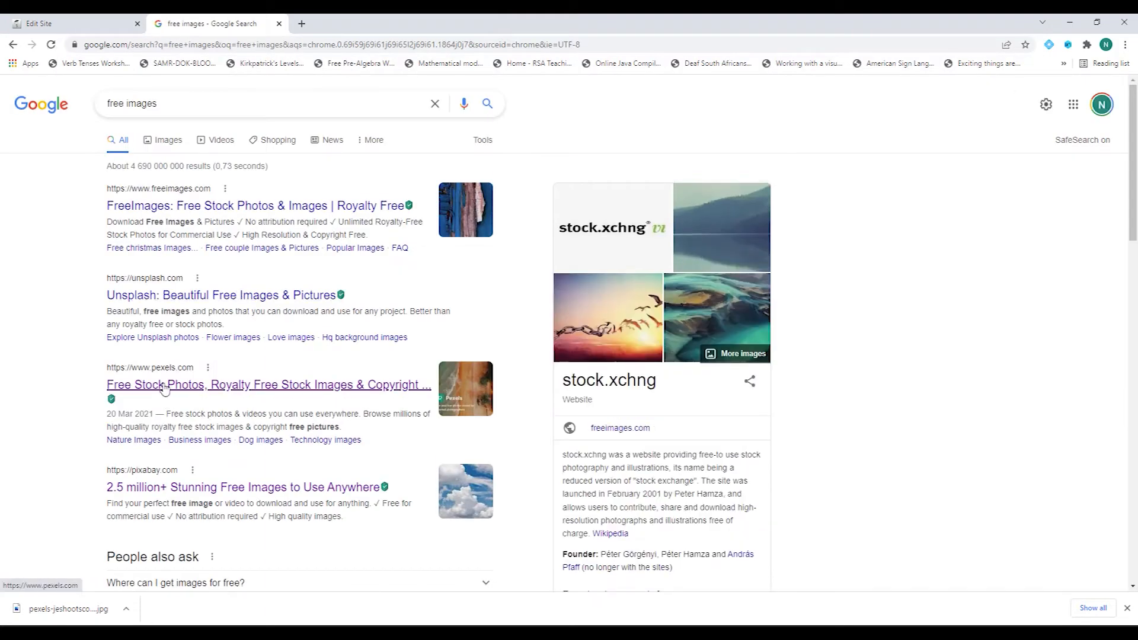
Open the Pexels free stock photo site, search it for "training", and browse the results for a suitable image.
click(288, 357)
click(504, 262)
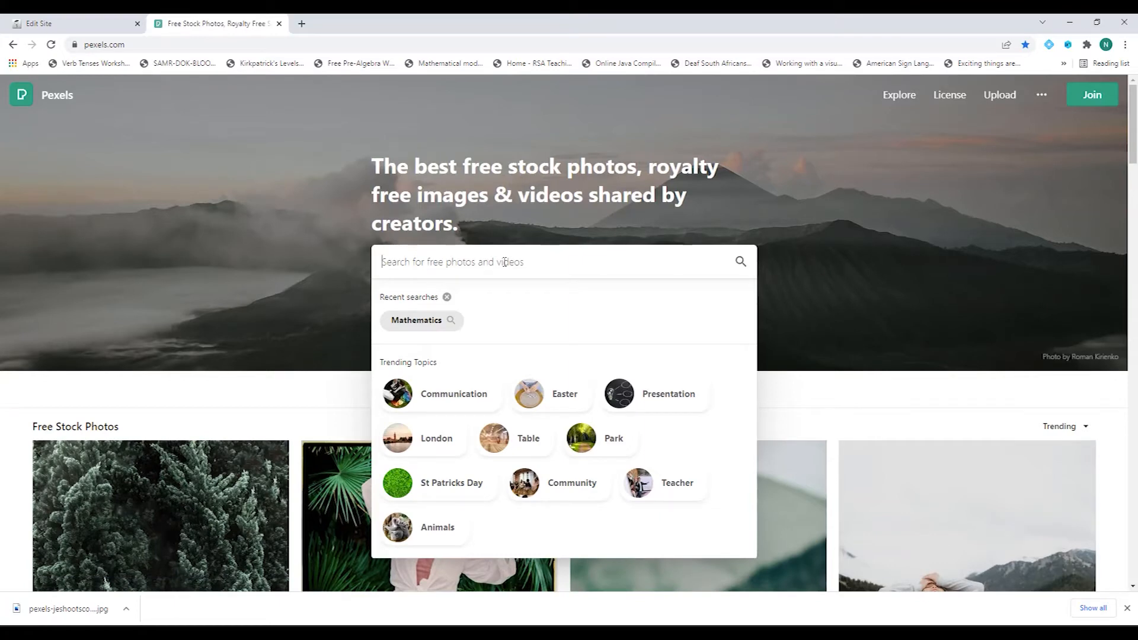
text(training)
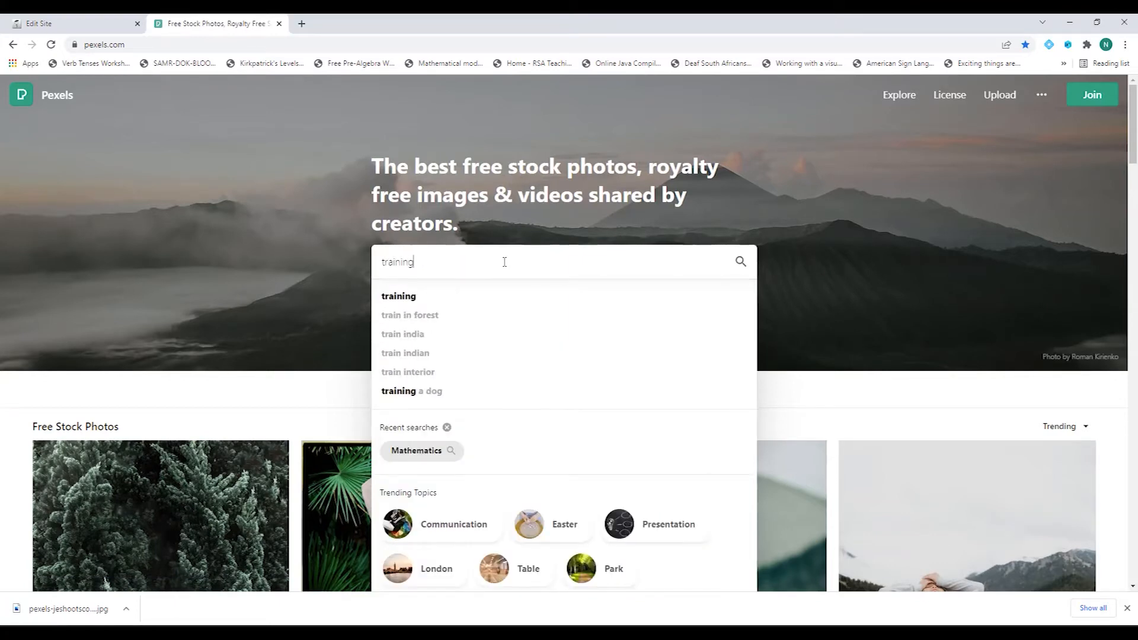
key(Return)
scroll(331, 438, down, 15)
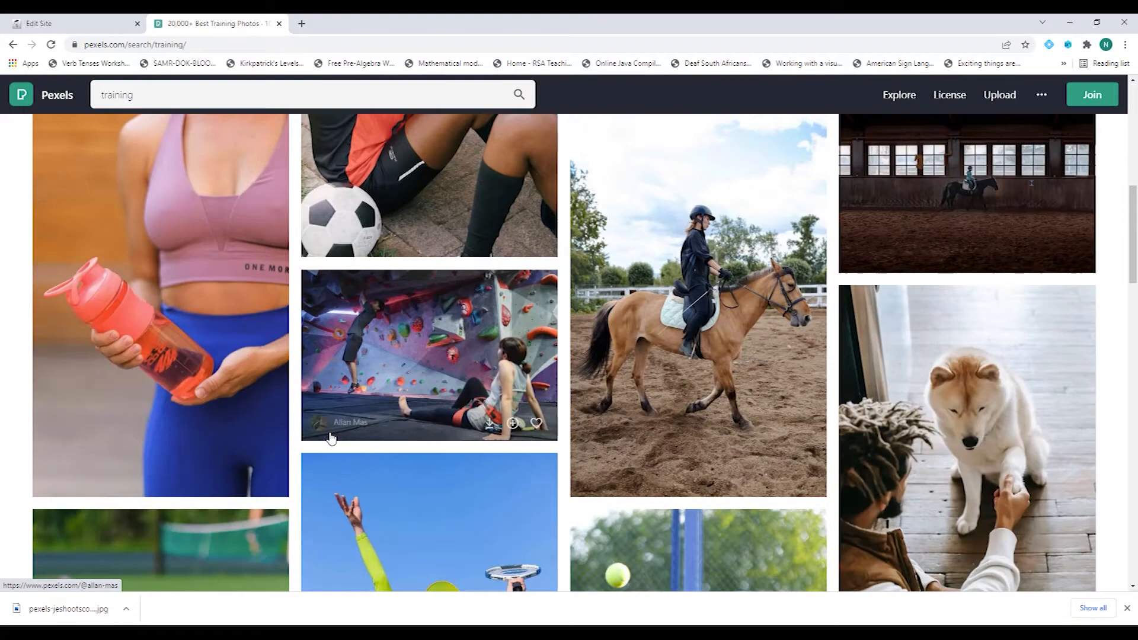
scroll(330, 439, down, 15)
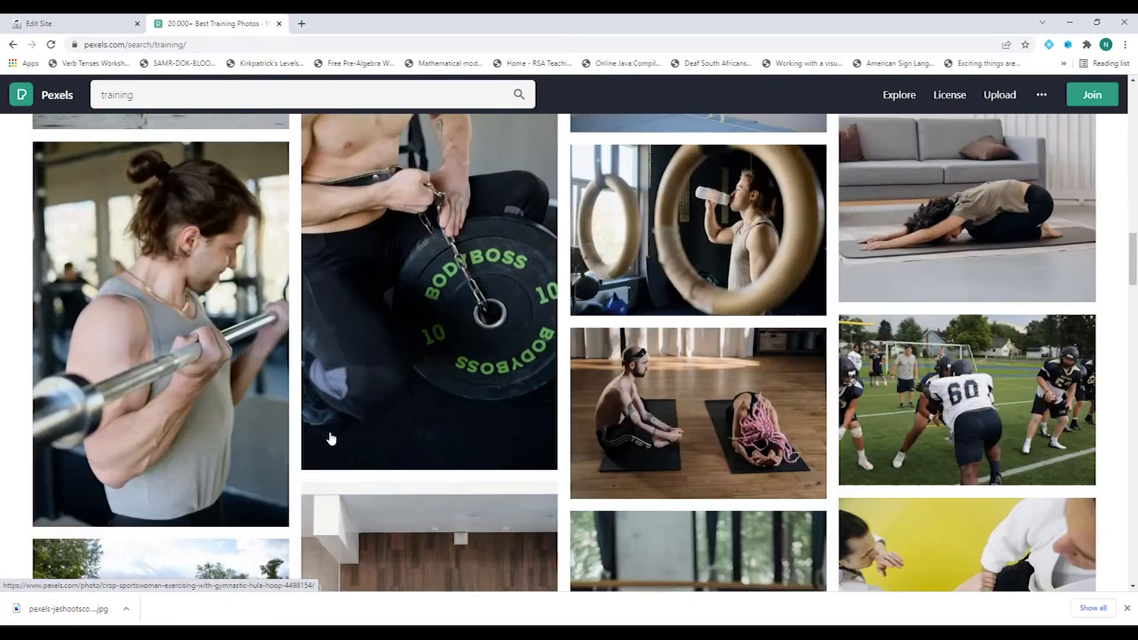
scroll(331, 439, down, 15)
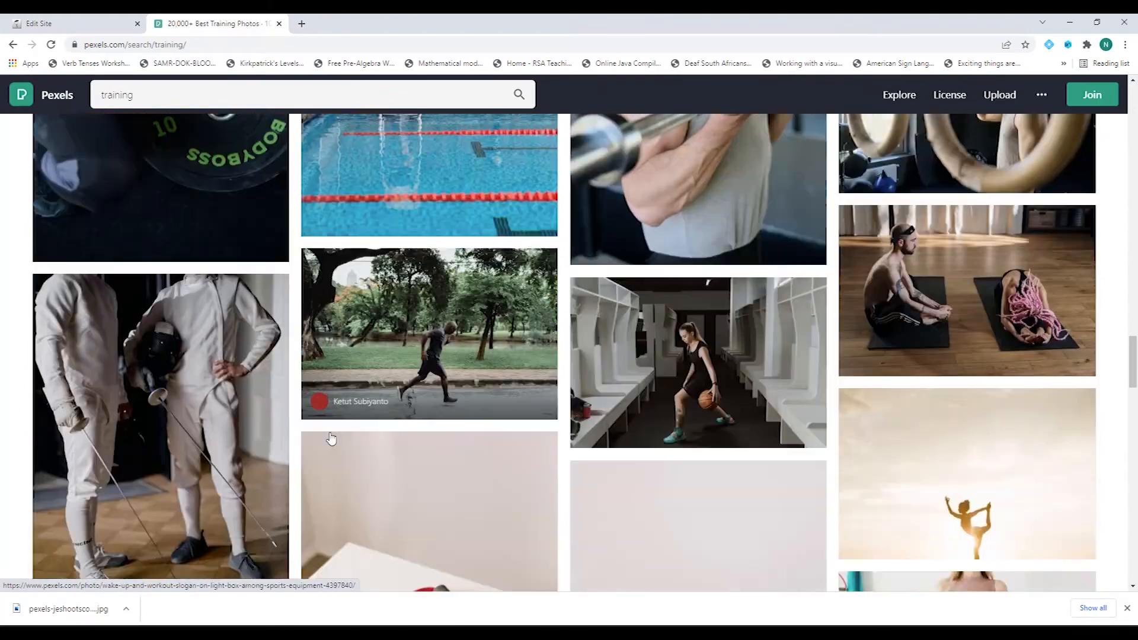
scroll(330, 438, down, 10)
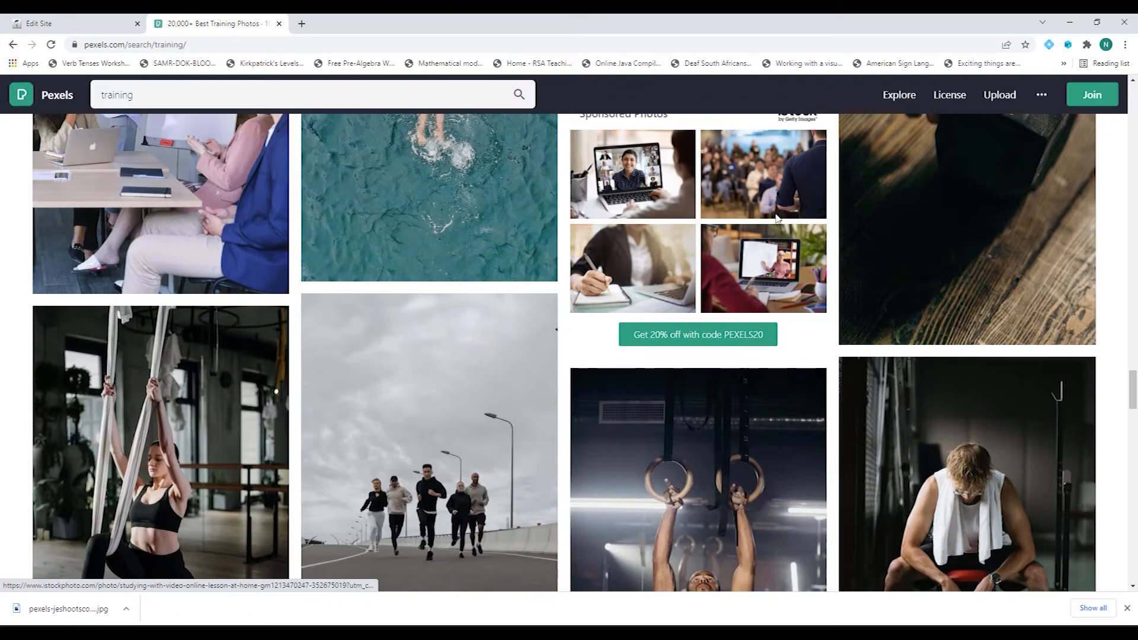
Inspect the sponsored iStock photo of an online video lesson, close it, and examine more of the training photos on Pexels.
click(728, 243)
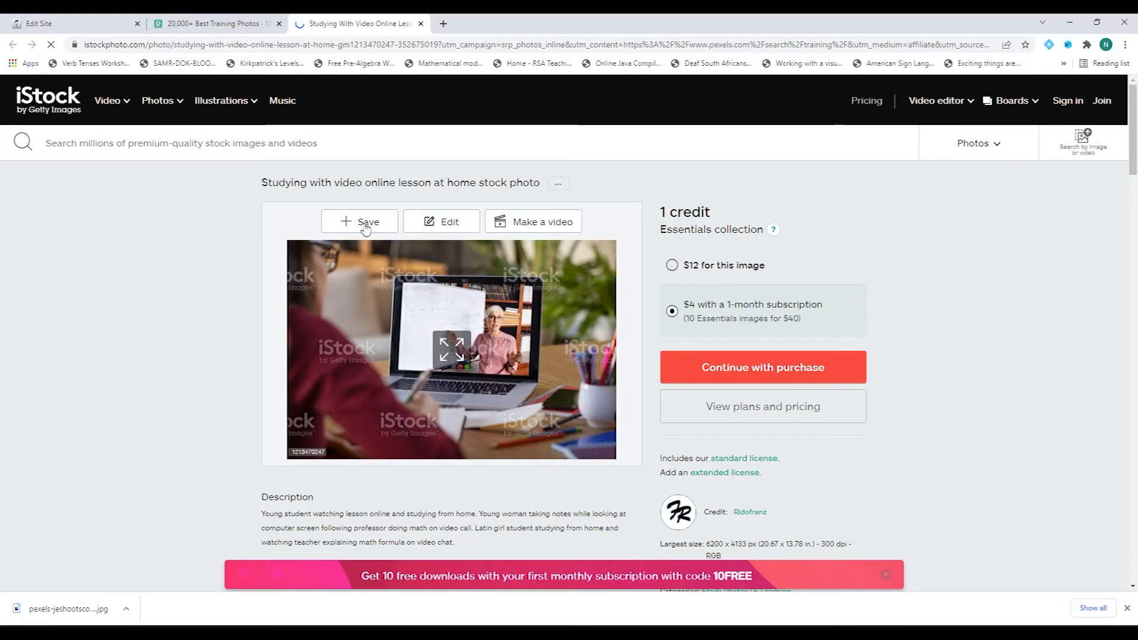
click(420, 24)
scroll(475, 447, down, 1)
scroll(475, 447, down, 16)
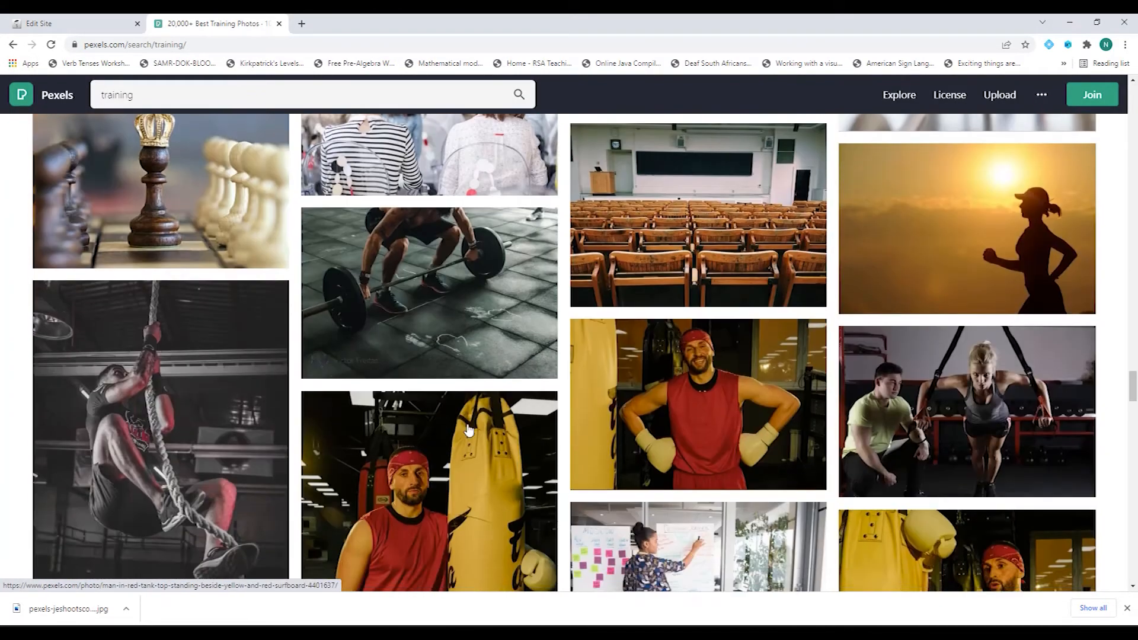
scroll(468, 432, up, 5)
scroll(436, 356, down, 8)
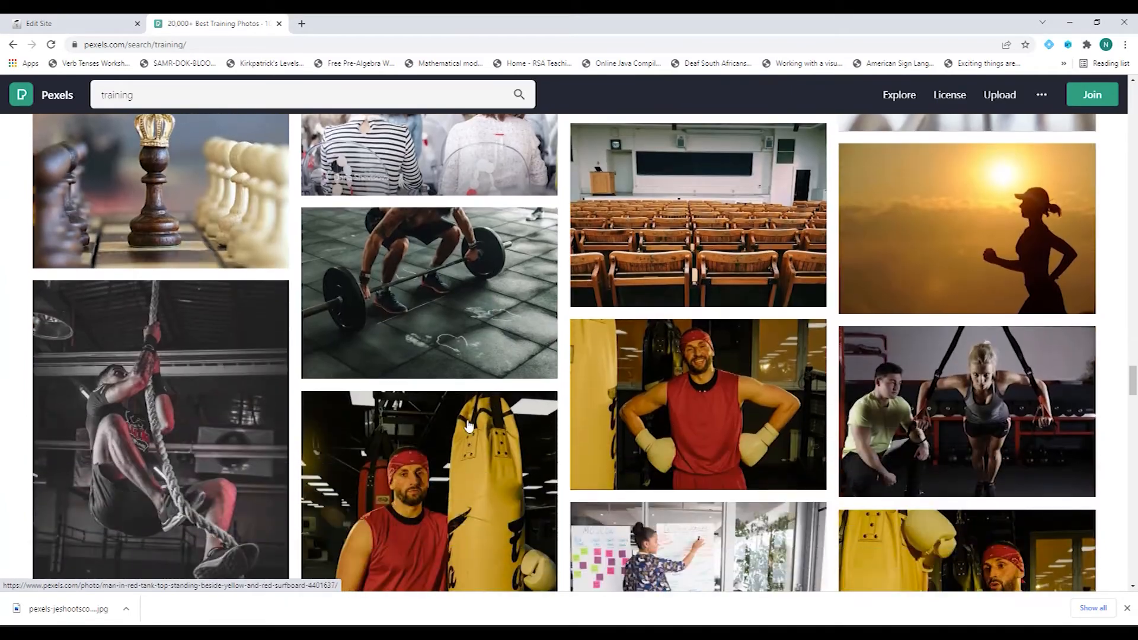
scroll(425, 415, down, 20)
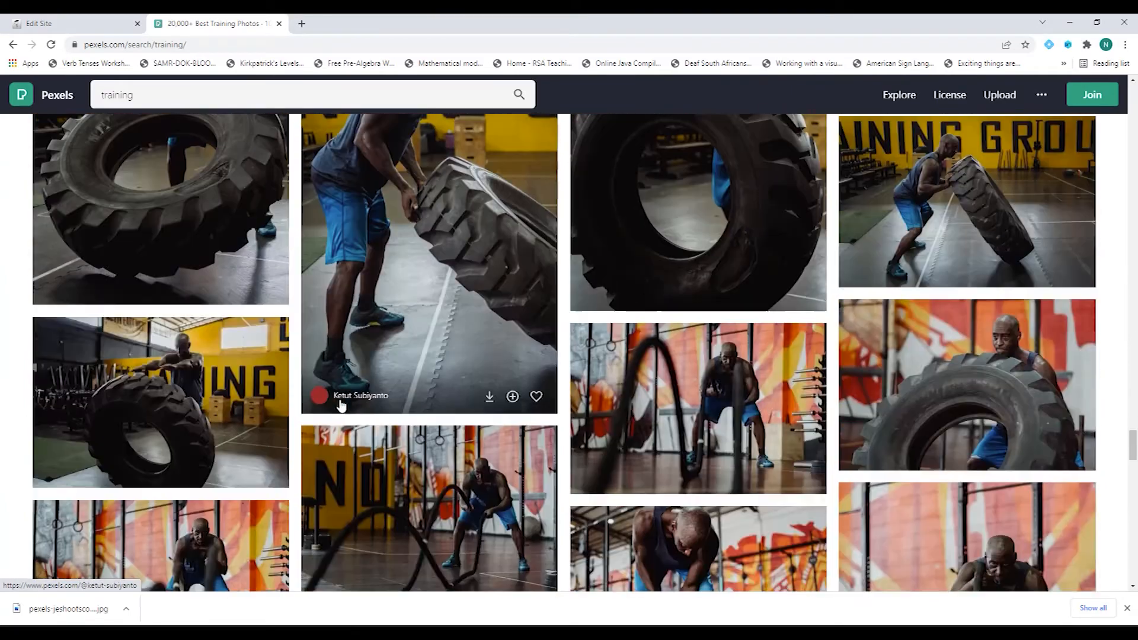
scroll(340, 404, down, 15)
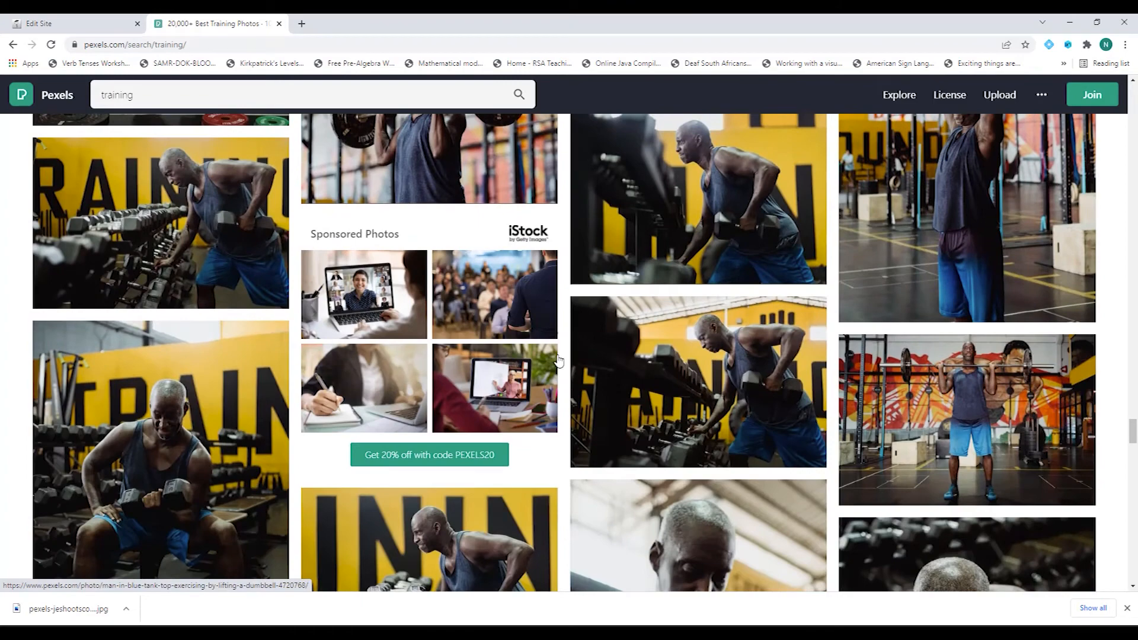
scroll(501, 413, down, 5)
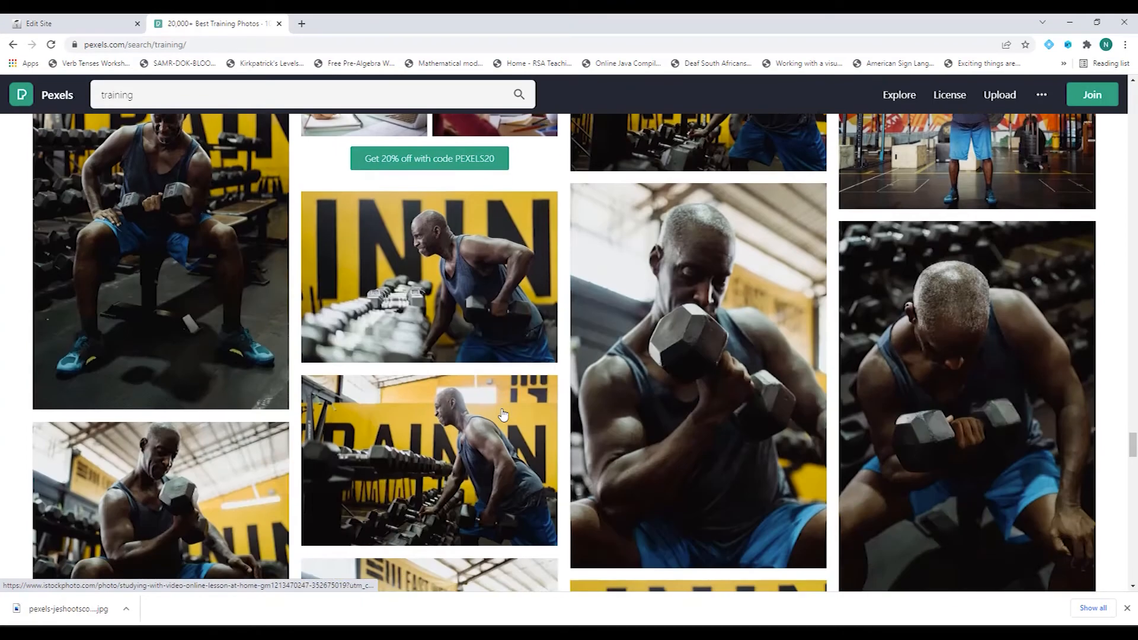
Return to the web search results, open Pixabay, and search its images for "online training".
click(13, 44)
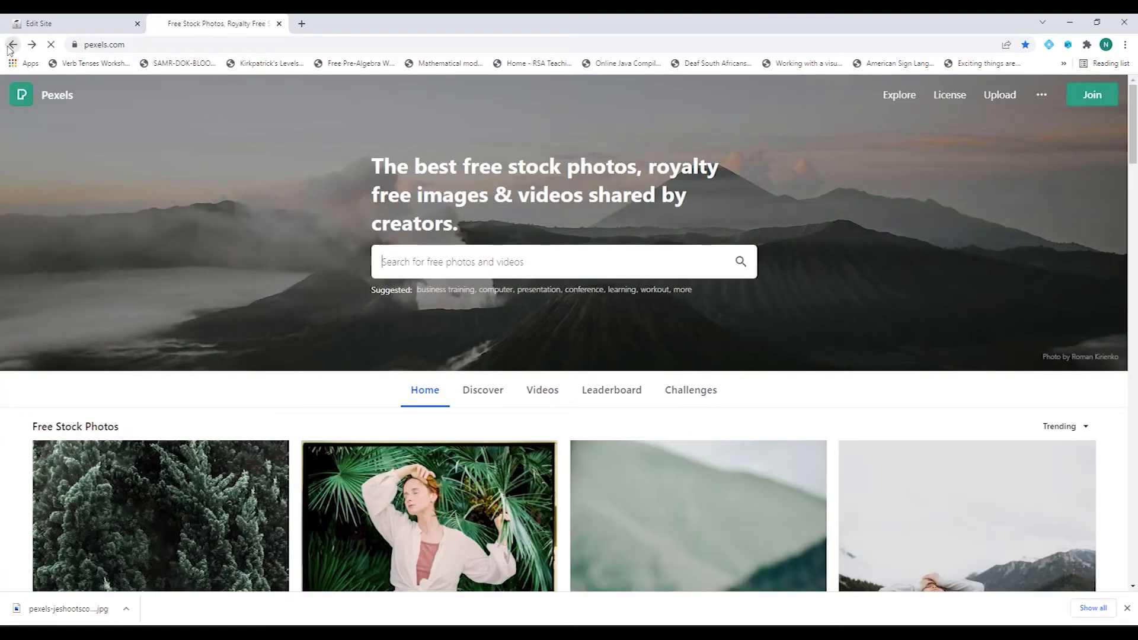
click(13, 45)
scroll(248, 486, down, 2)
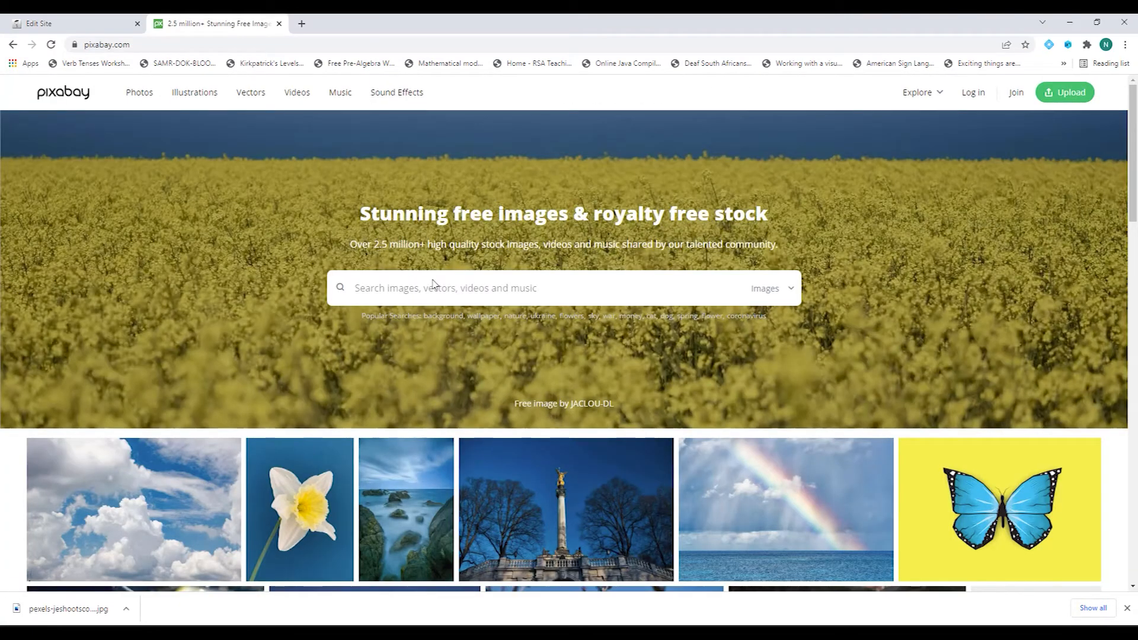
click(433, 285)
text(tra)
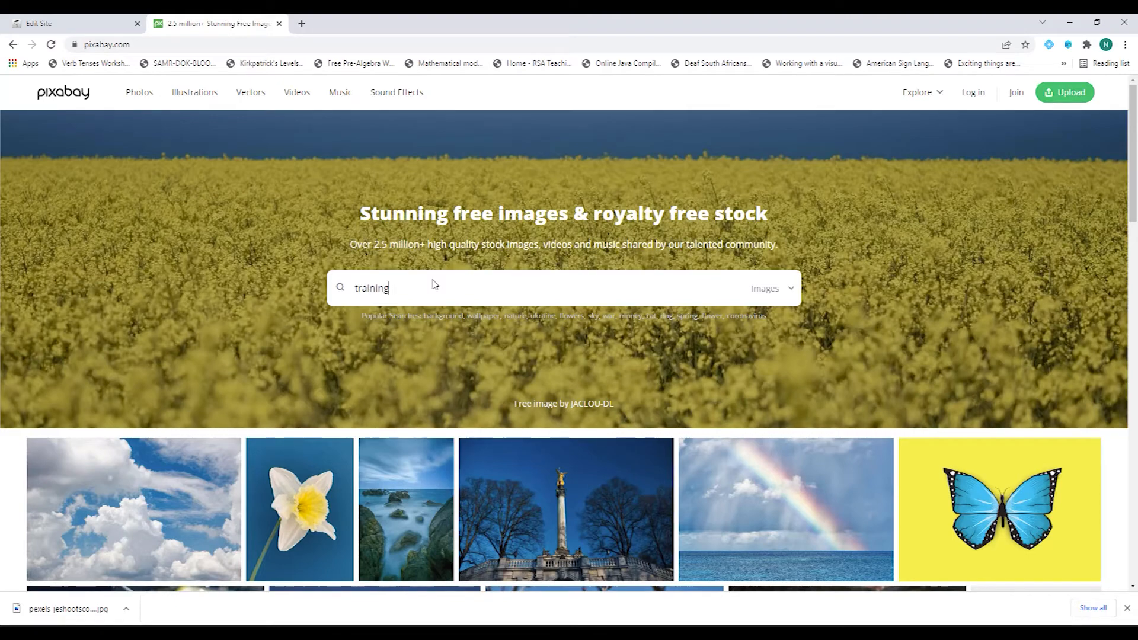
text(ining)
key(Home)
text(online)
key(Return)
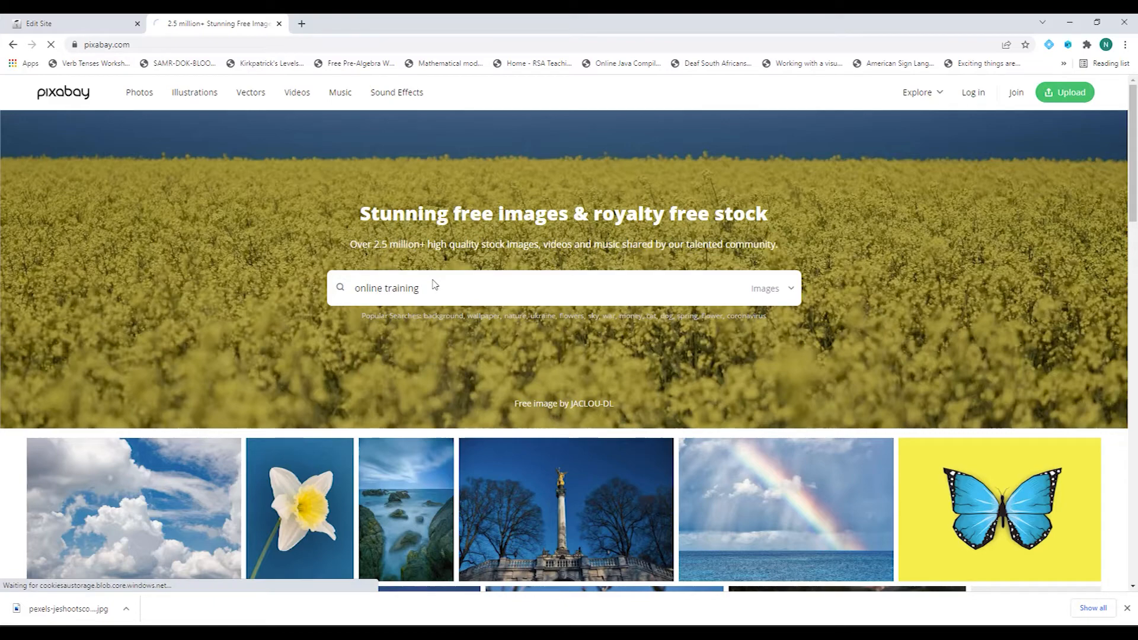
Download the photo of hands on a laptop showing a teacher at a chalkboard as a 1920×1355 JPG, completing the robot check.
scroll(432, 285, down, 4)
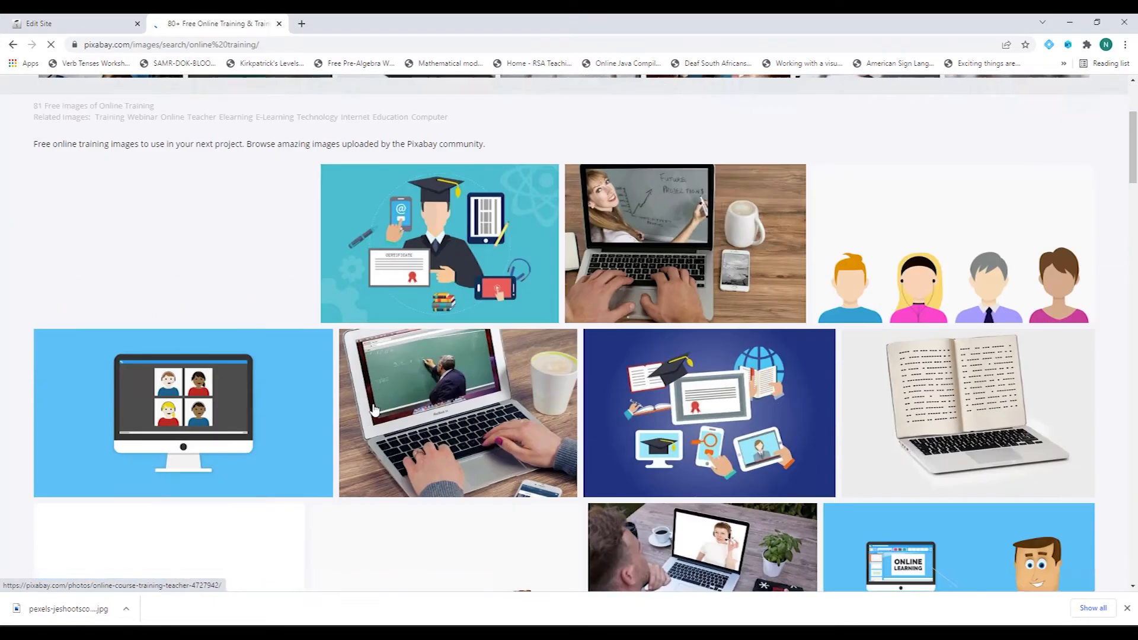
click(474, 371)
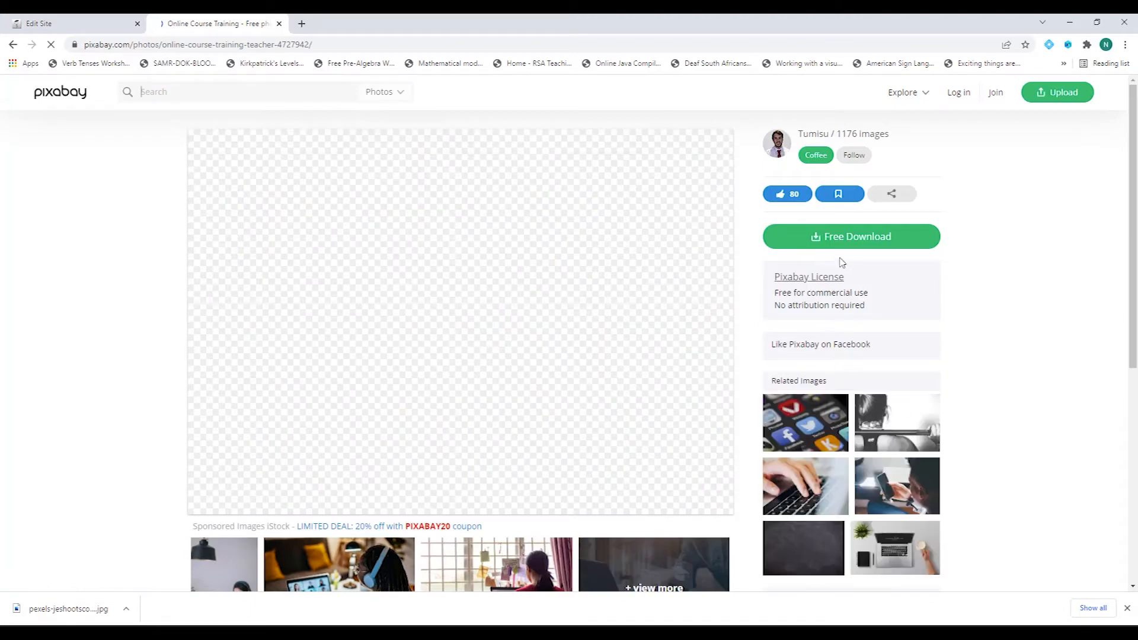
click(844, 244)
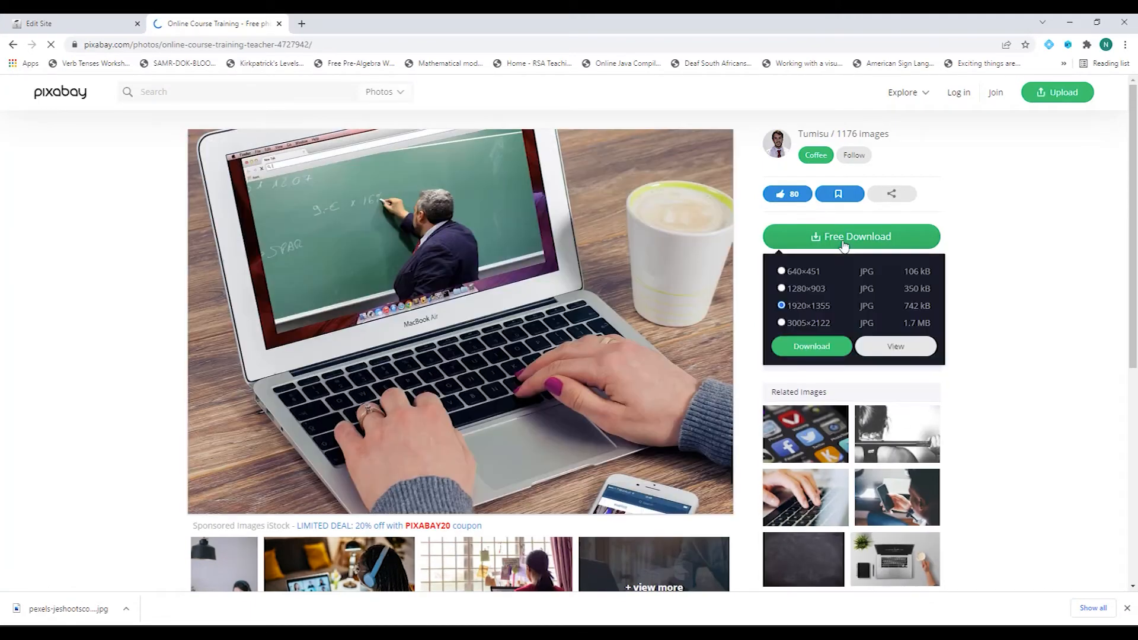
click(811, 348)
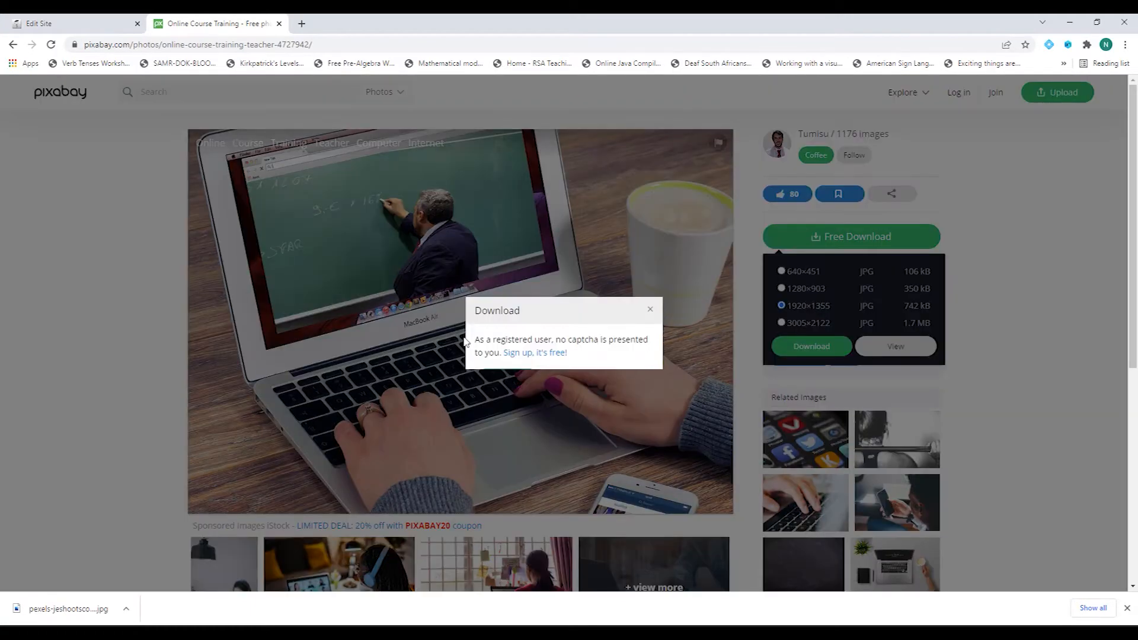
click(507, 392)
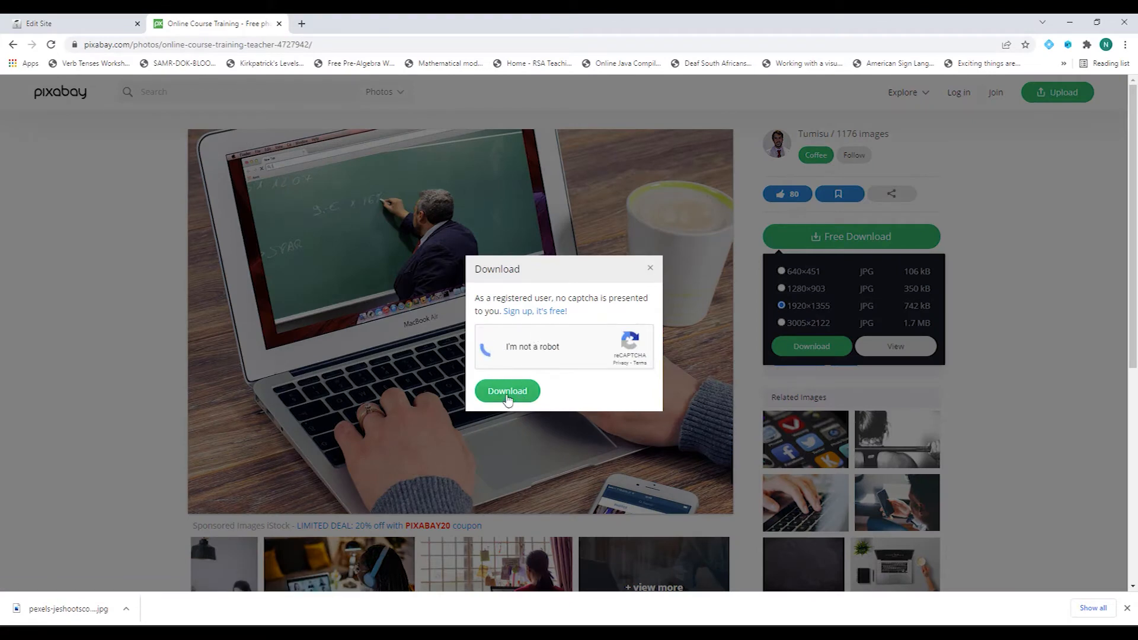
click(658, 413)
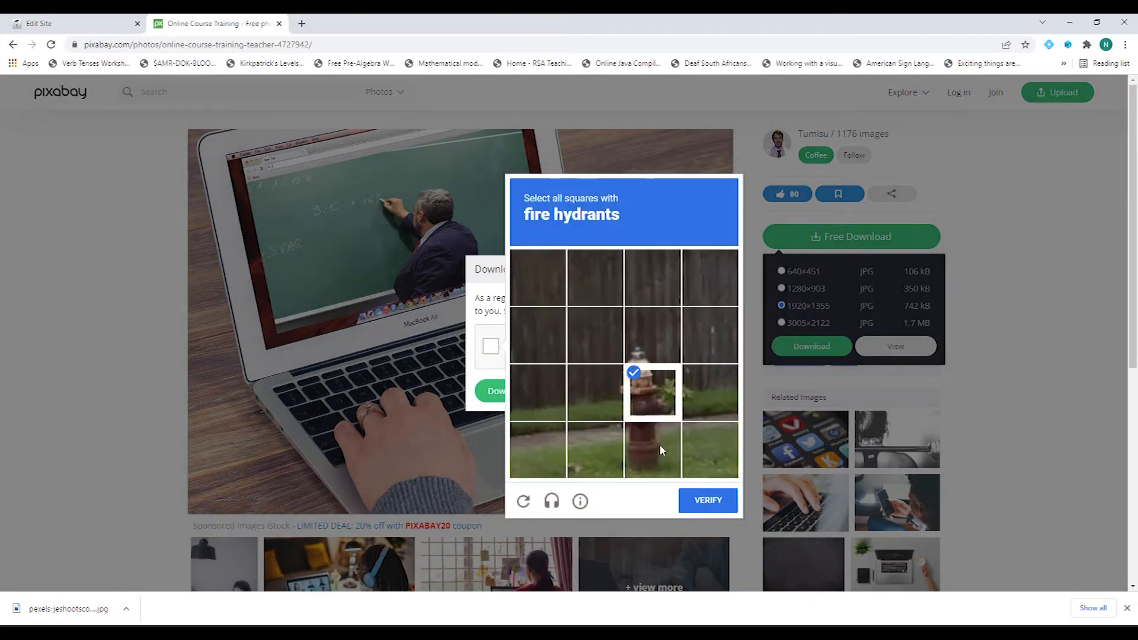
click(661, 450)
click(644, 344)
click(694, 499)
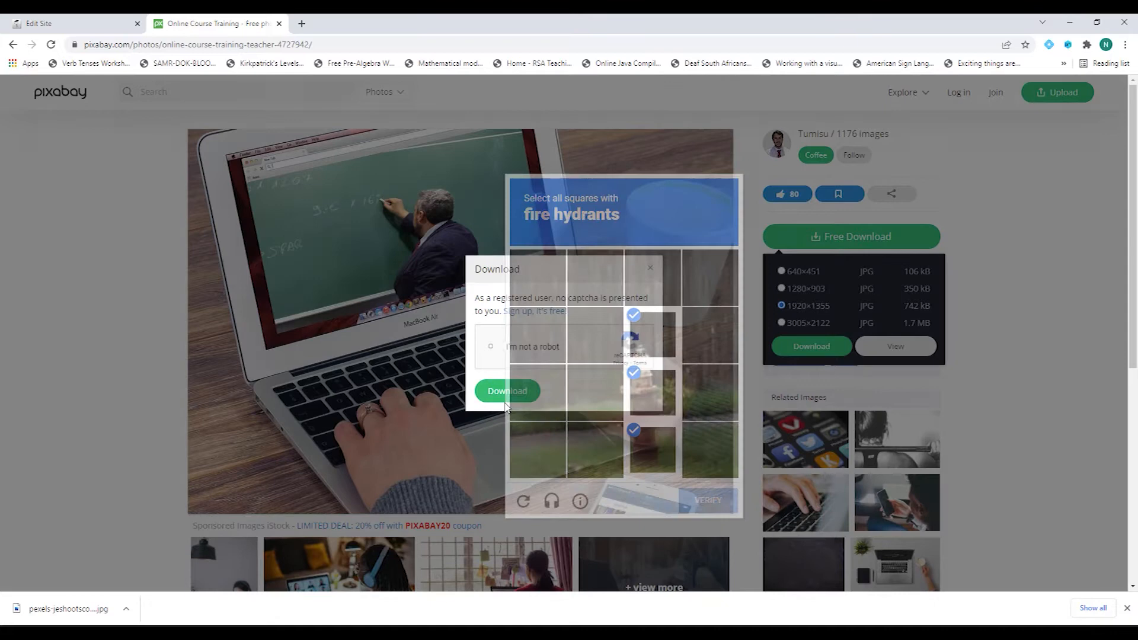
click(505, 392)
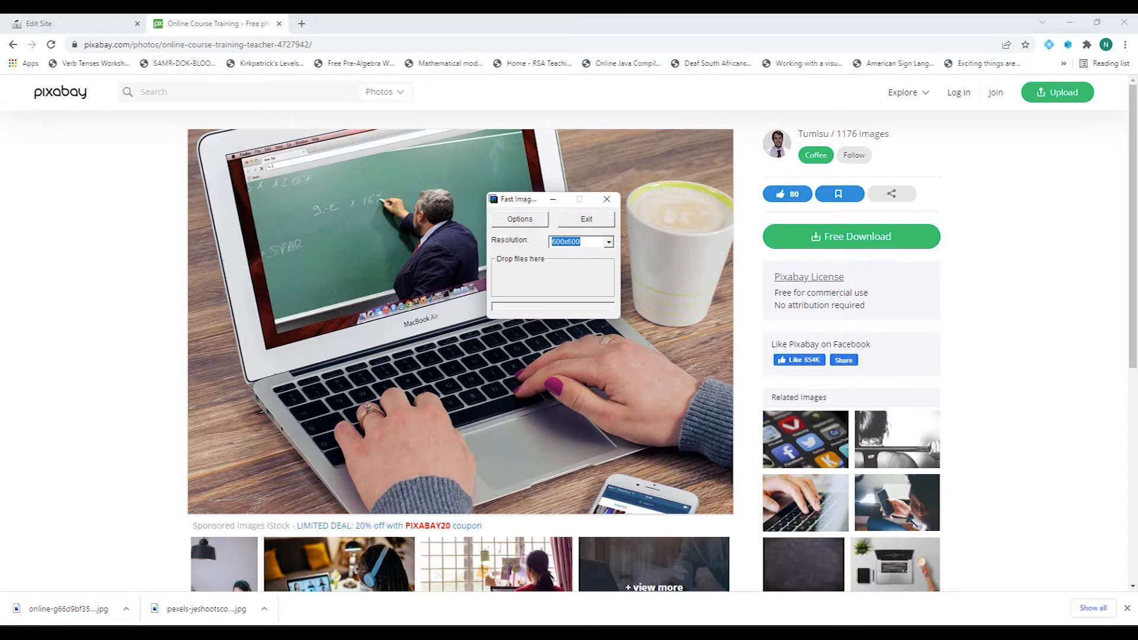
Resize the downloaded image at the 600x600 resolution setting and upload online-g66d9bf358_1920_600x423.png from the resized folder for the table's second cell.
drag(5, 360, 532, 284)
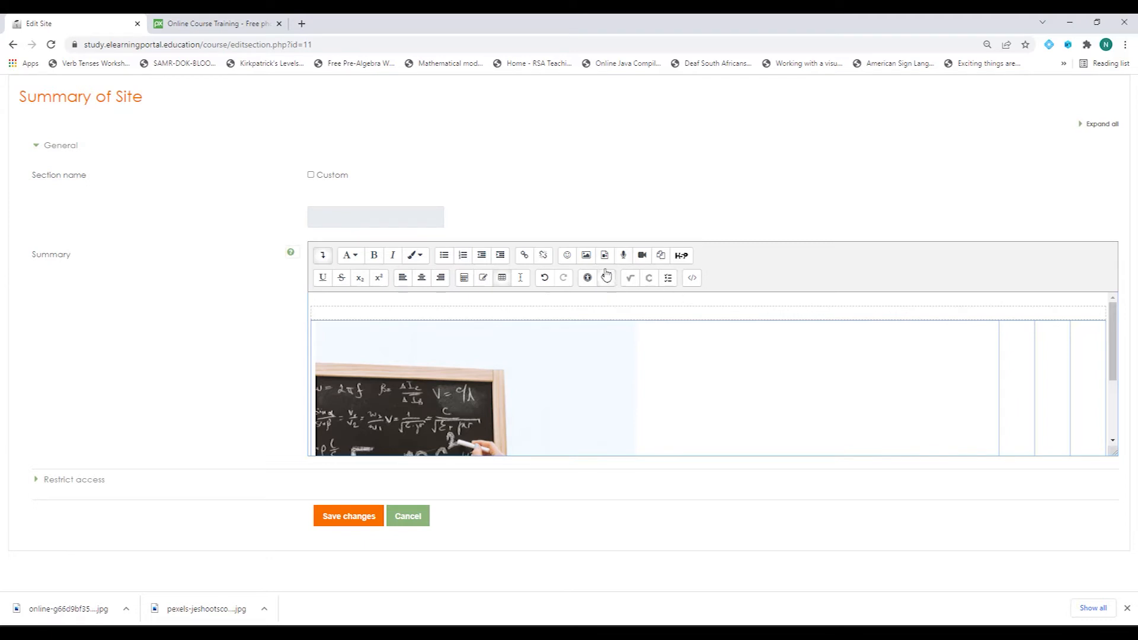
click(586, 256)
click(624, 272)
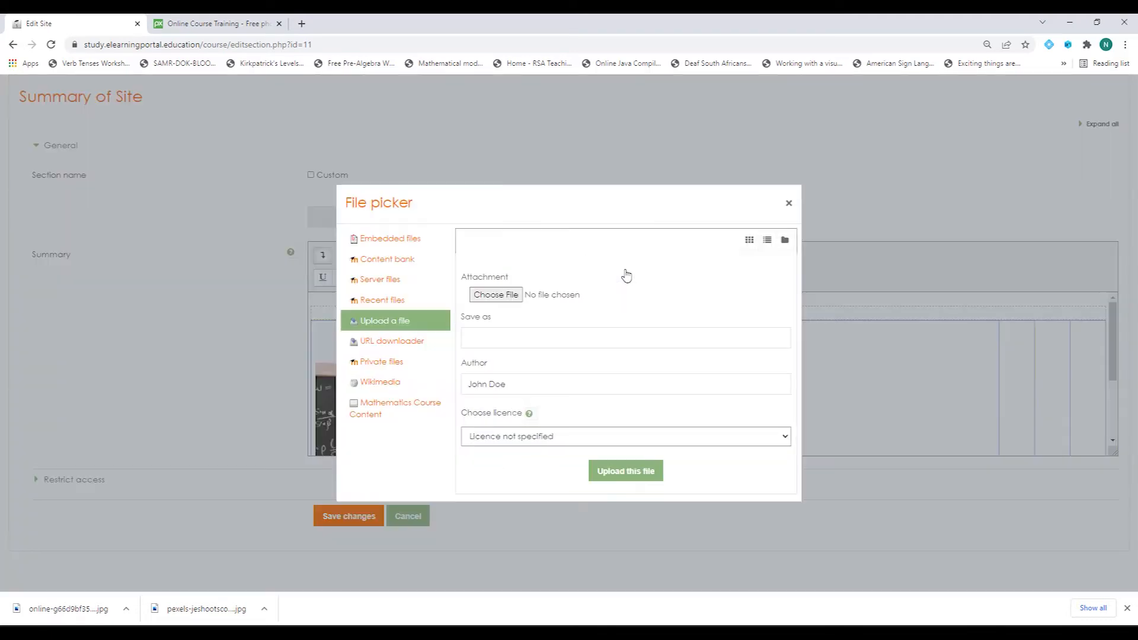
click(500, 295)
click(226, 123)
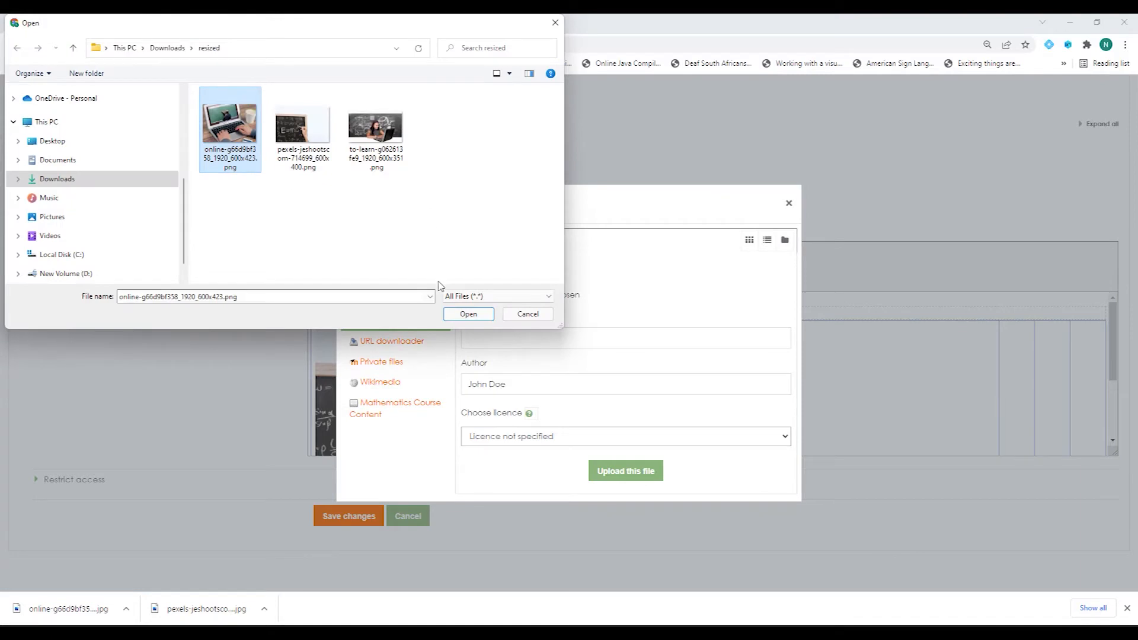
click(468, 313)
click(633, 474)
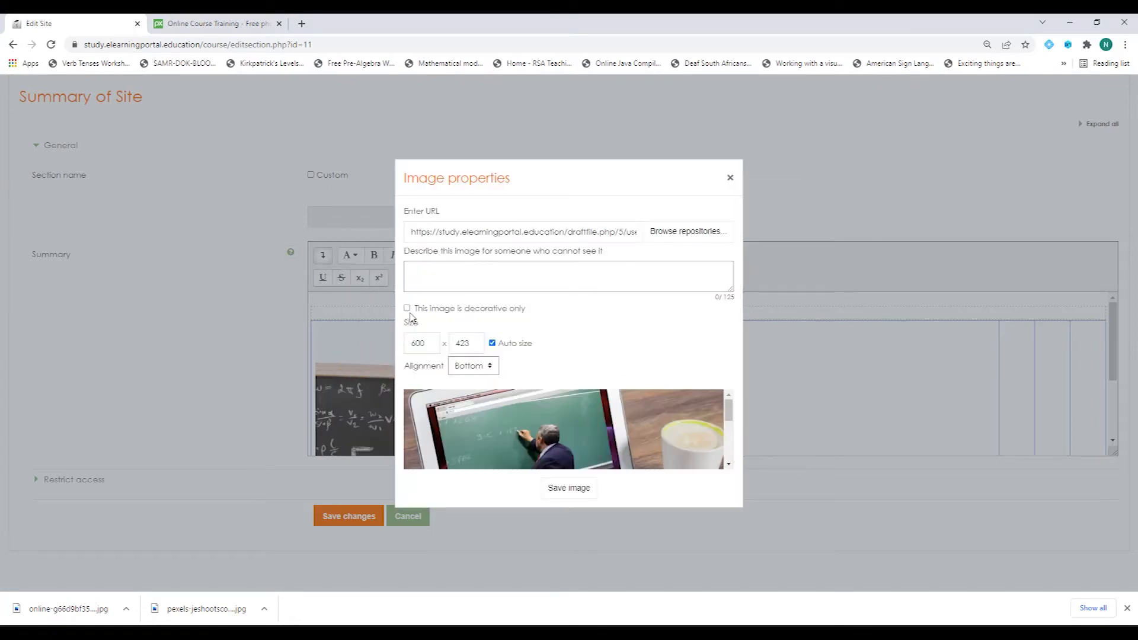
Describe the laptop image, keep its automatic size and Bottom alignment, and insert it into the table's second cell.
click(439, 273)
click(568, 487)
scroll(681, 400, down, 2)
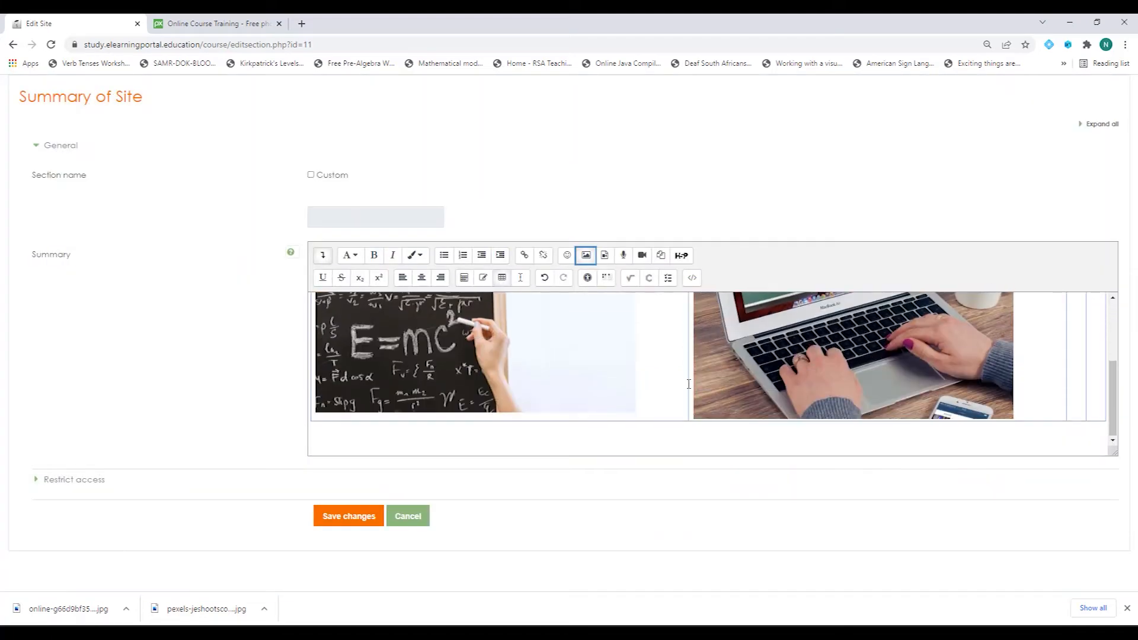
scroll(730, 407, up, 1)
scroll(731, 407, up, 1)
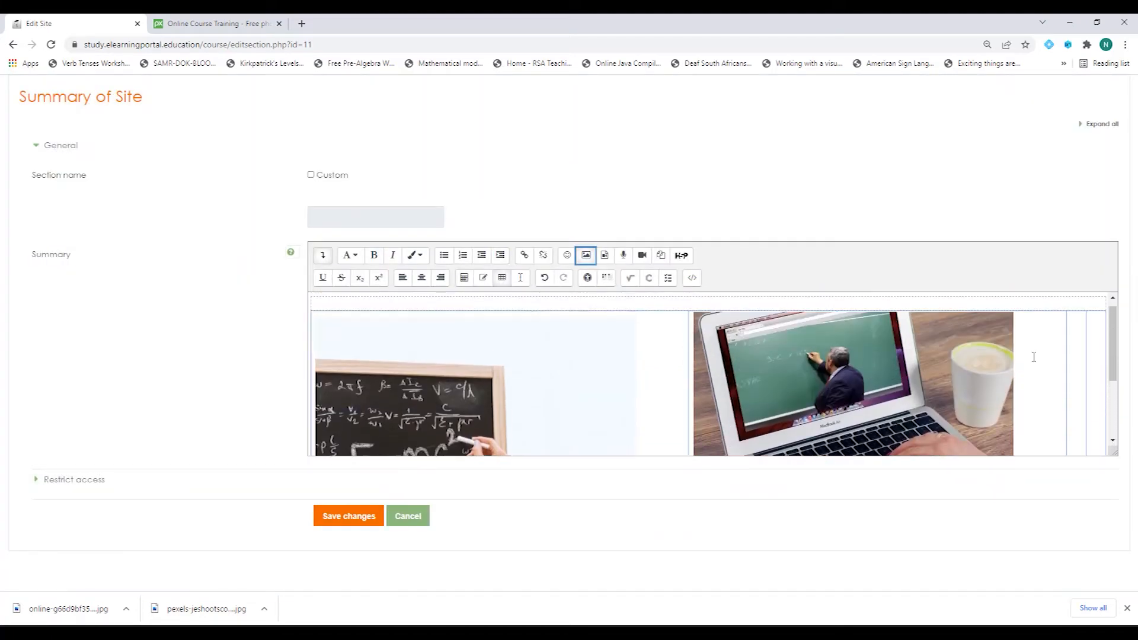
Place the cursor in the table's third cell, return to the Pixabay search results, and search for "Tutoring" images.
click(1078, 361)
click(207, 26)
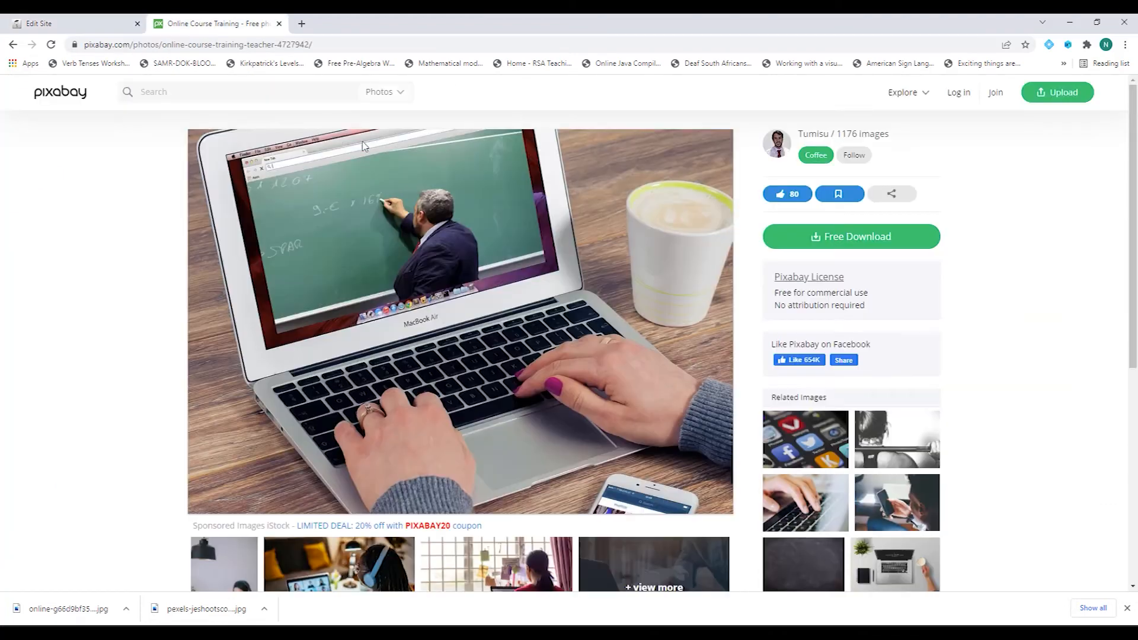
click(13, 44)
scroll(329, 269, up, 4)
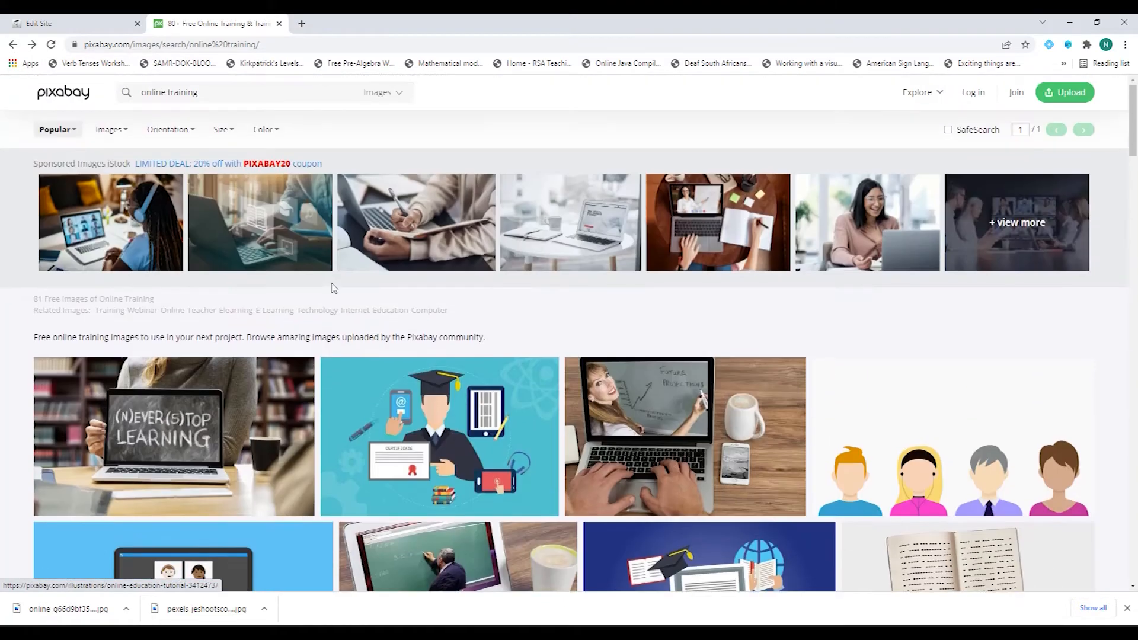
click(209, 95)
triple_click(176, 94)
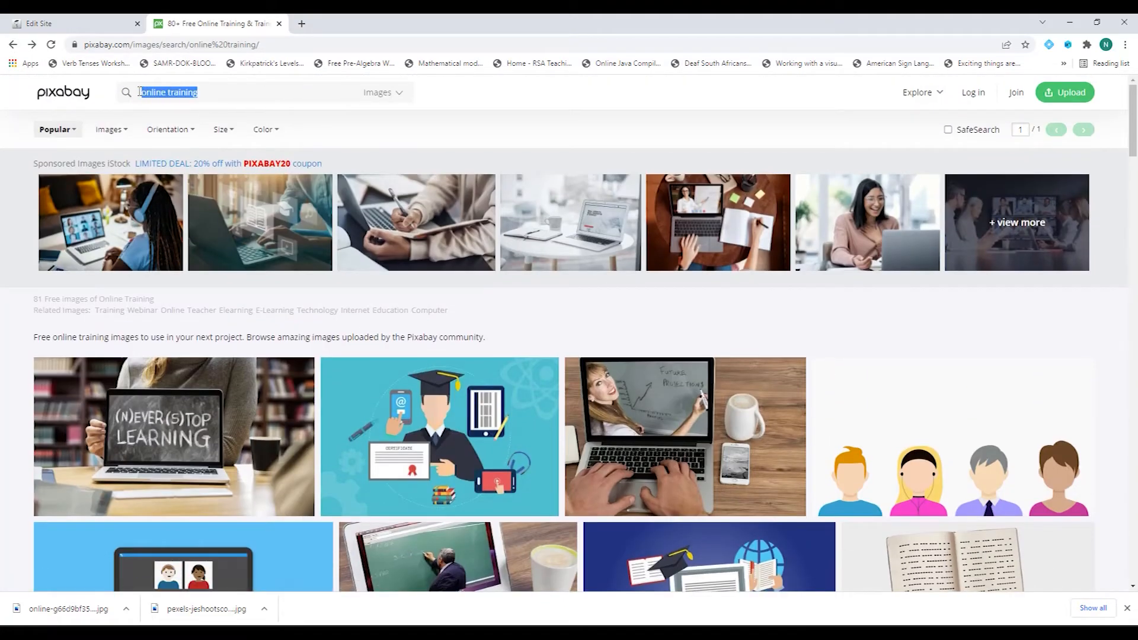
text(Tut)
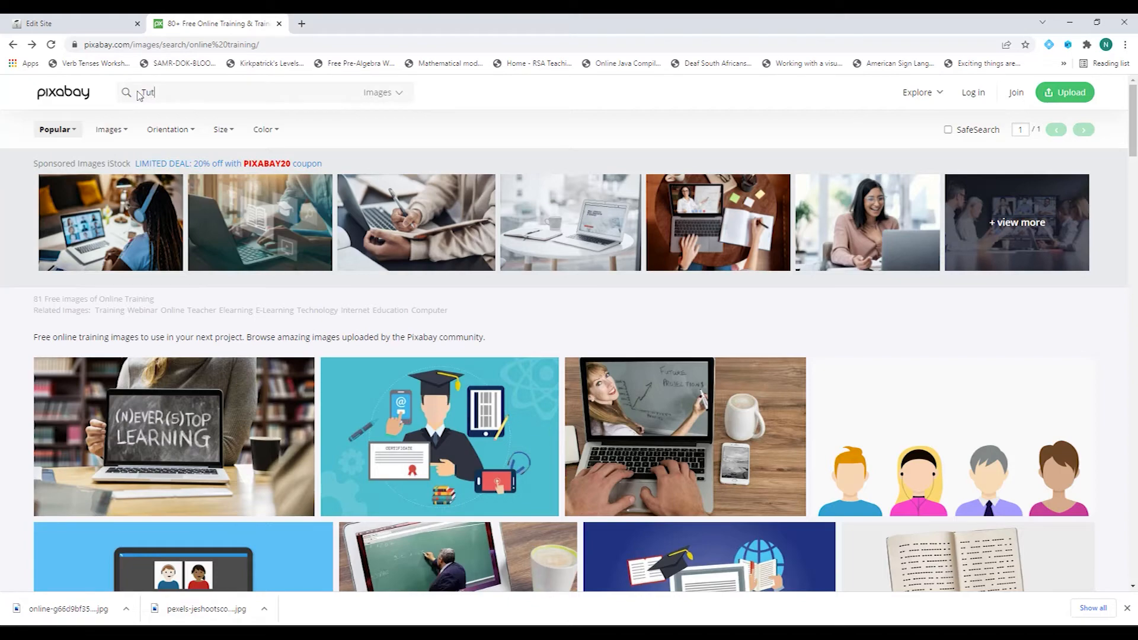
text(oring)
key(Return)
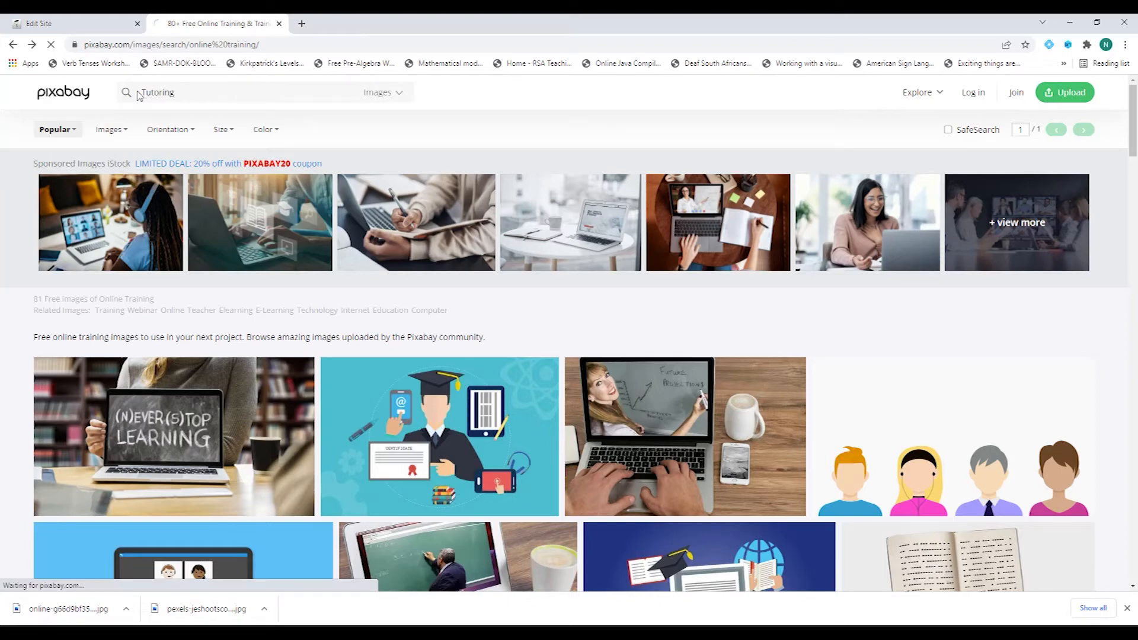
Browse the Tutoring image results and open the illustration of a white figure reading a newspaper at a table.
scroll(414, 411, down, 6)
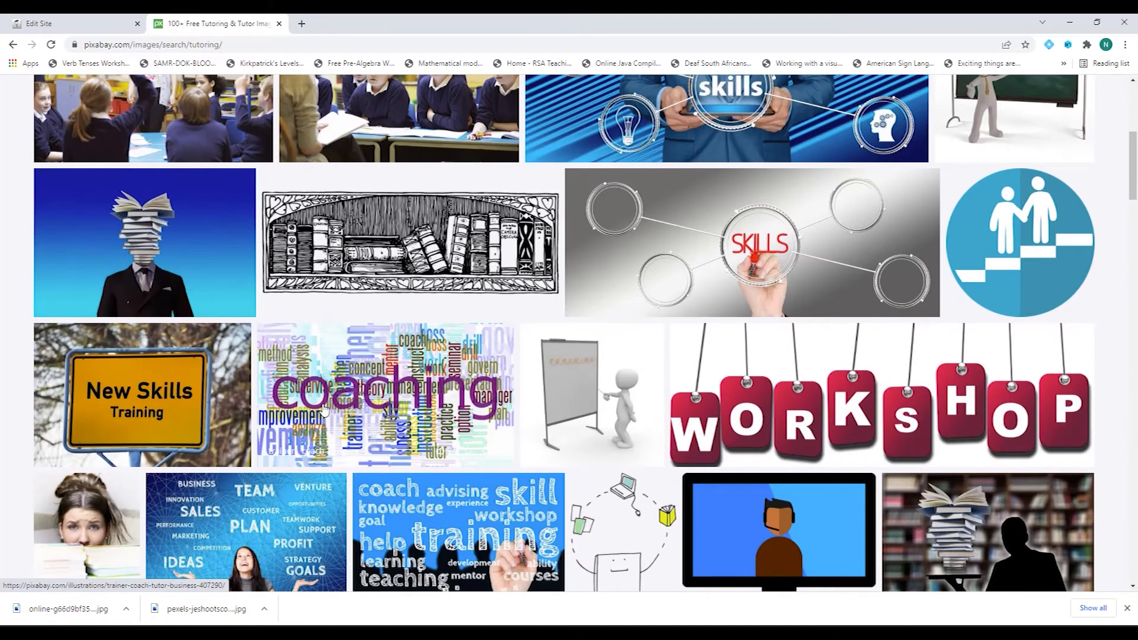
scroll(364, 374, down, 3)
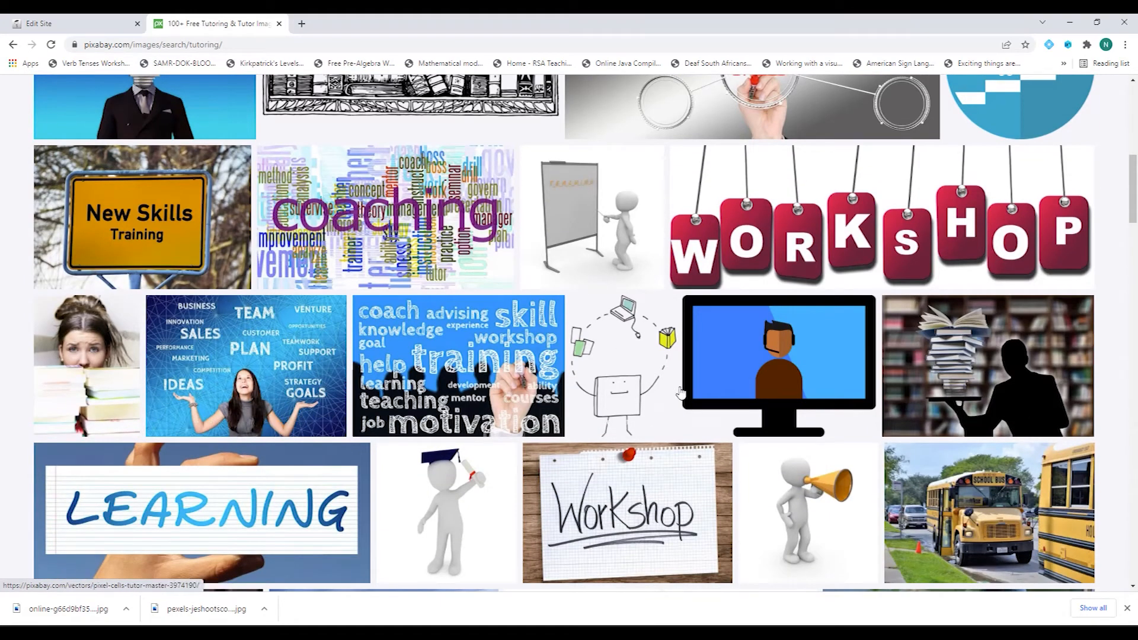
scroll(768, 368, down, 4)
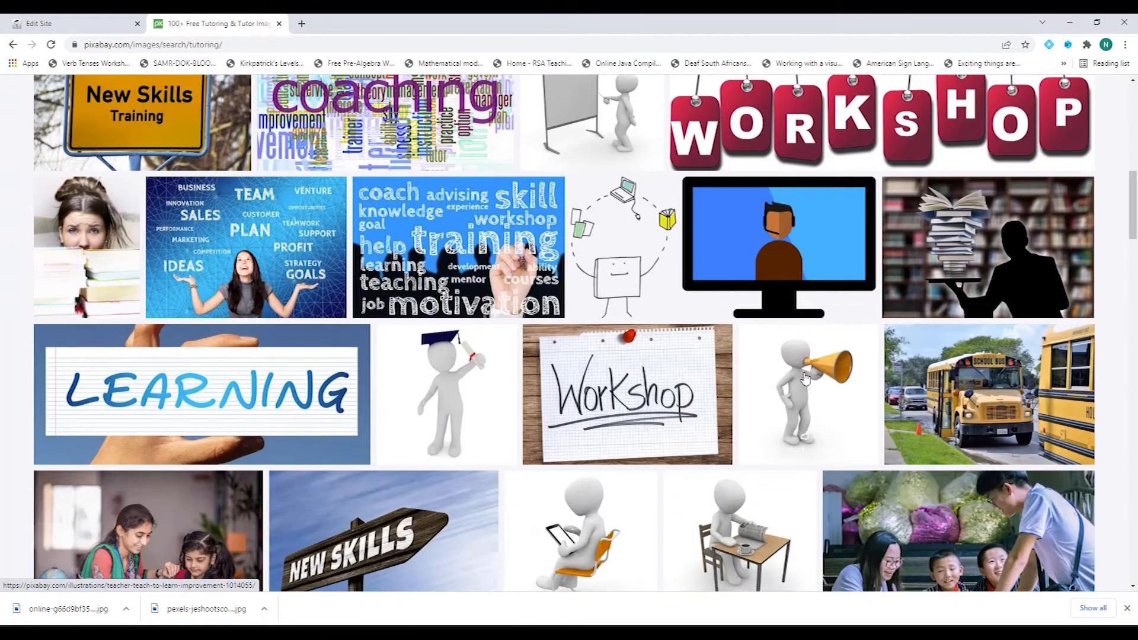
scroll(586, 437, down, 2)
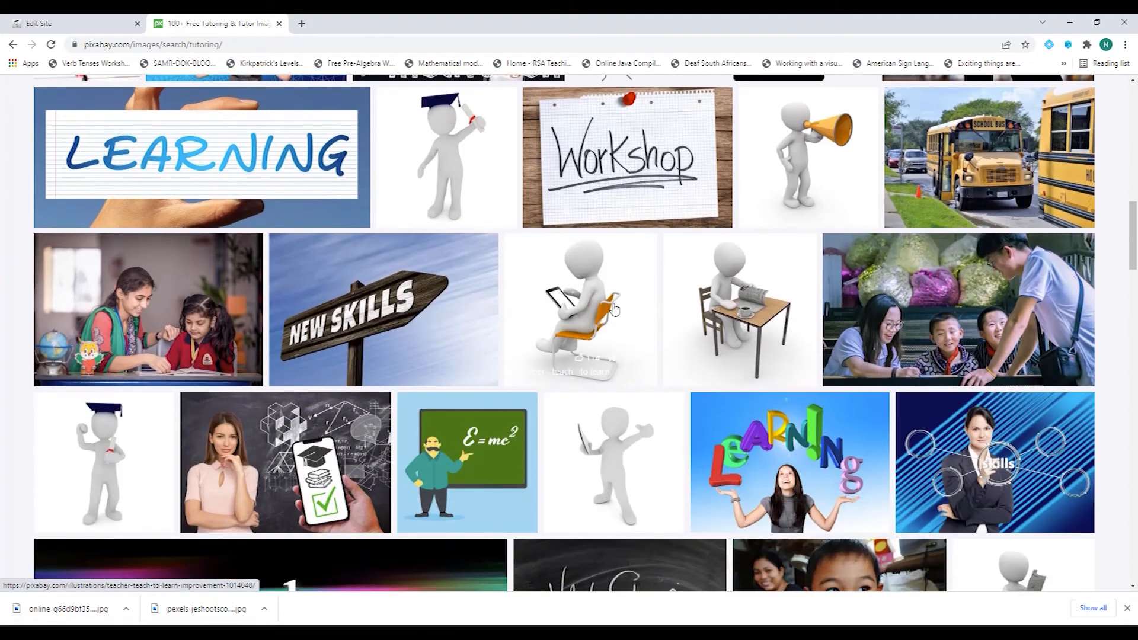
click(735, 309)
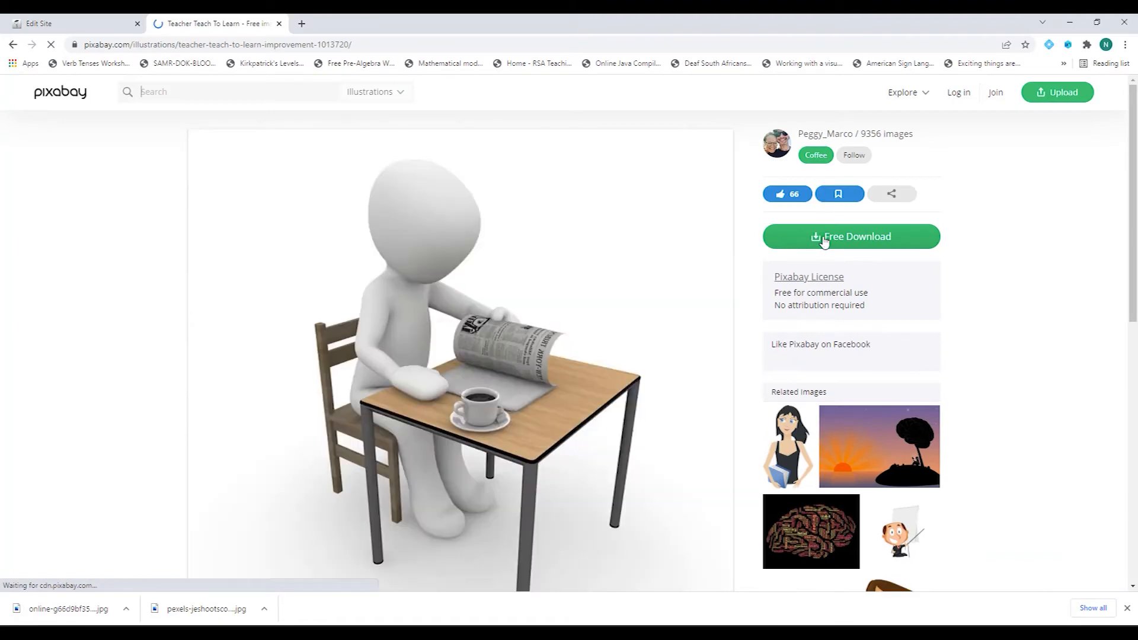
Download the white figure illustration as a 1920×1920 JPG, completing the robot check.
click(792, 240)
click(810, 349)
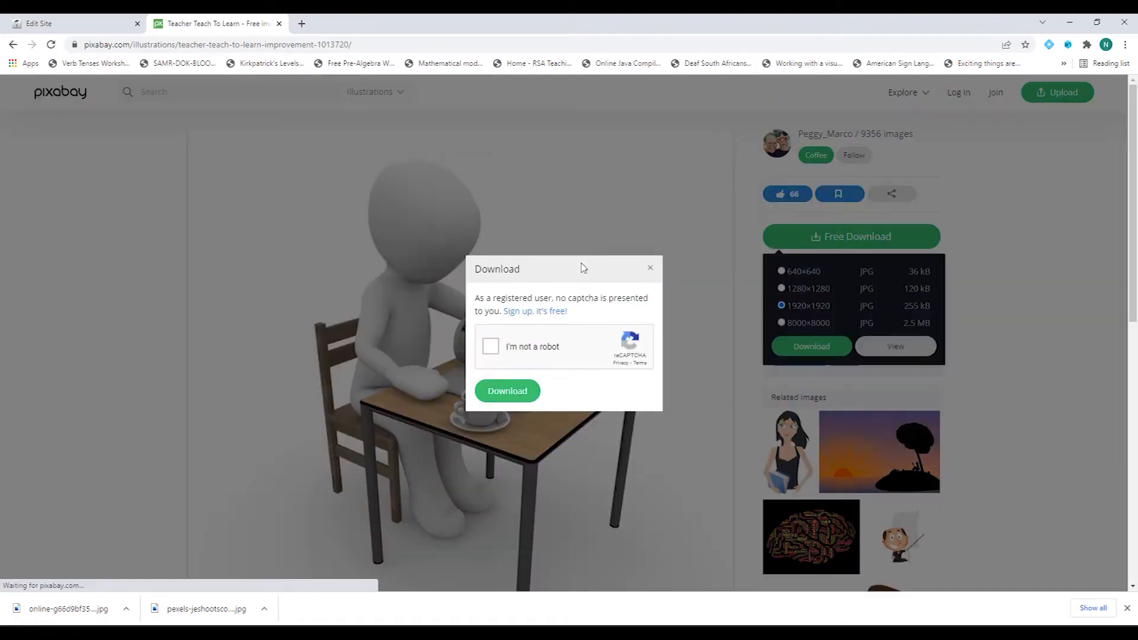
click(491, 348)
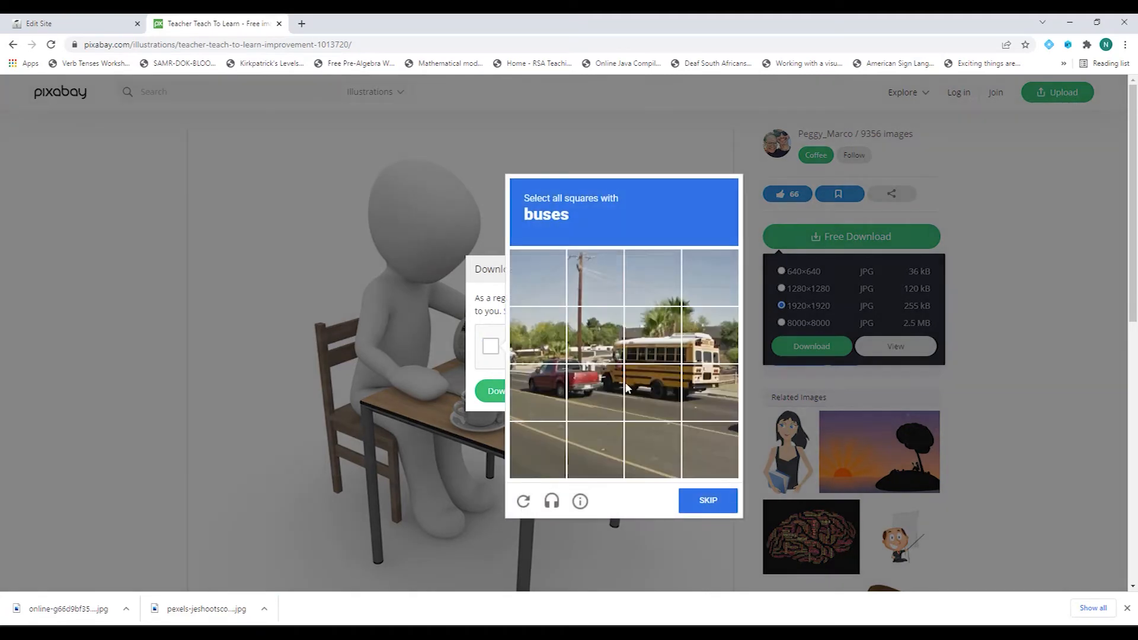
click(656, 355)
click(669, 388)
click(702, 386)
click(711, 335)
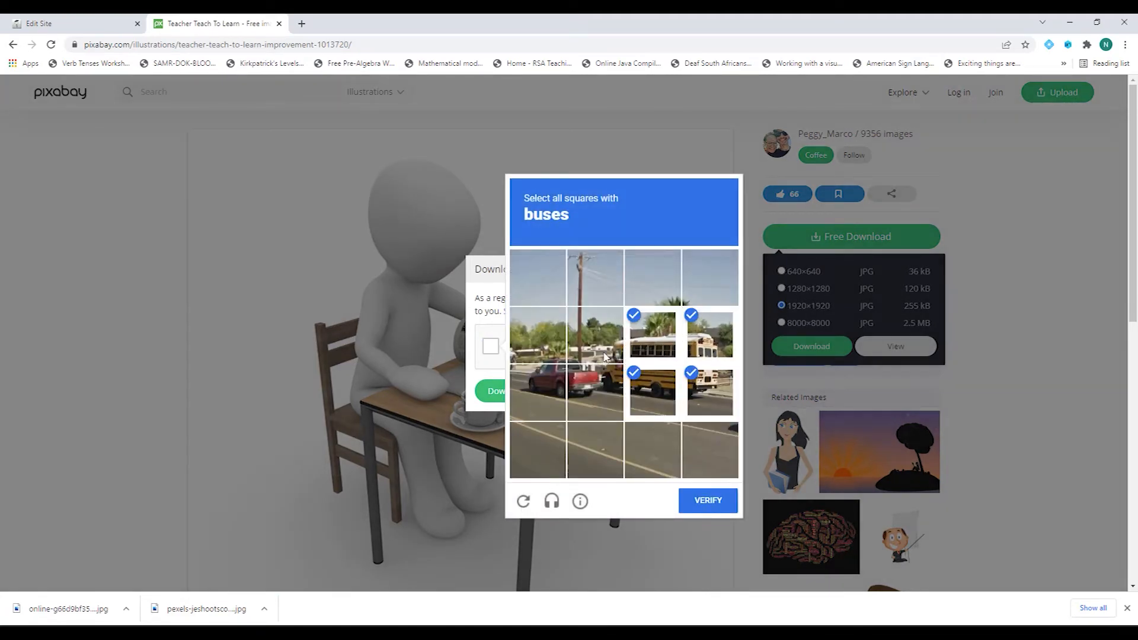
click(603, 355)
click(609, 388)
click(696, 505)
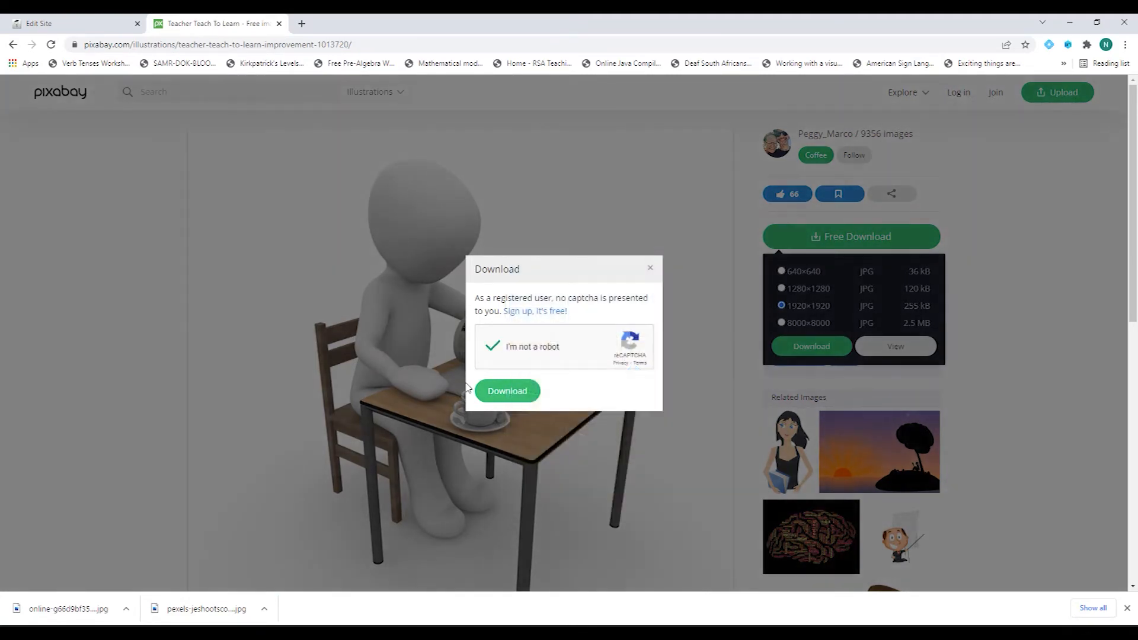
click(508, 392)
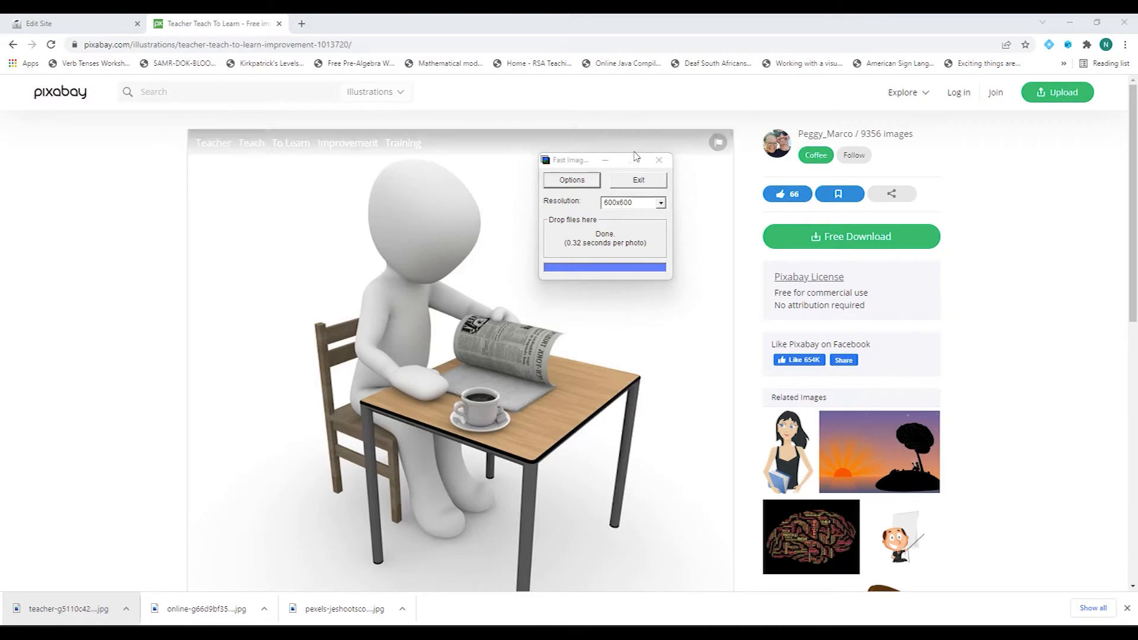
Return to the Moodle site summary and upload teacher-g5110c4222_1920_600x600.png from the resized folder for the table's third cell.
click(67, 20)
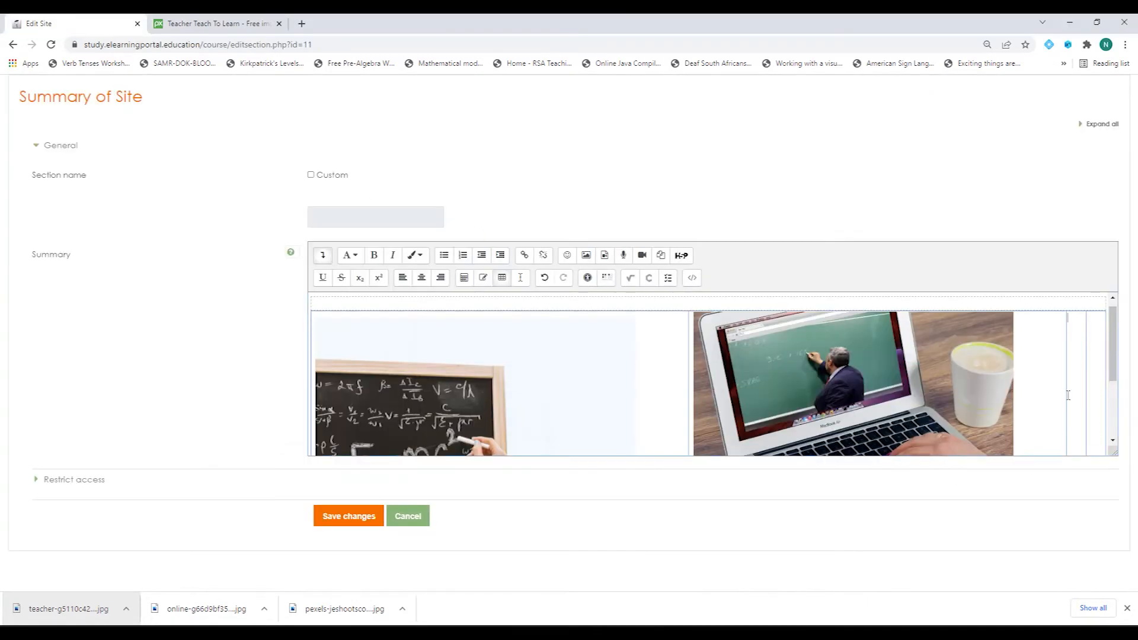
click(586, 255)
click(628, 272)
click(498, 296)
click(376, 121)
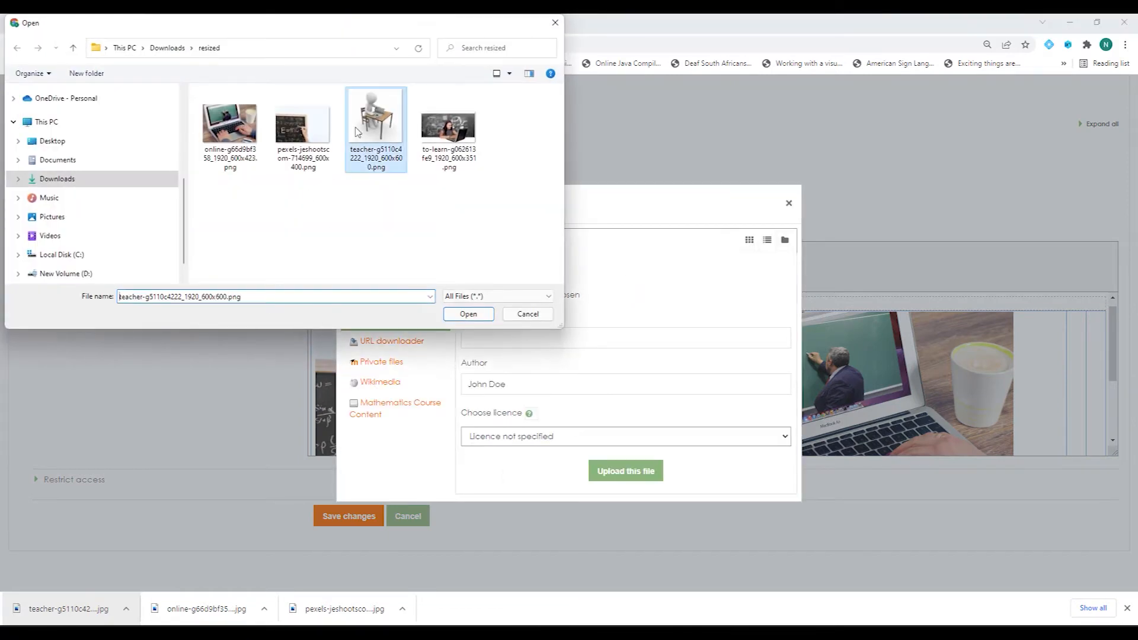
click(468, 314)
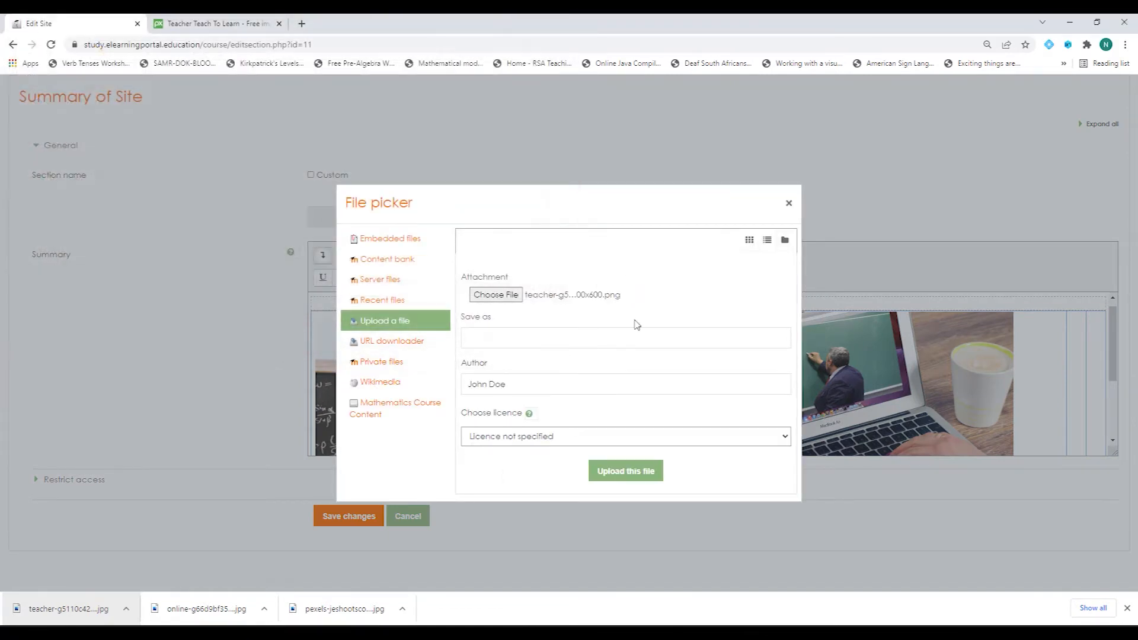
click(630, 475)
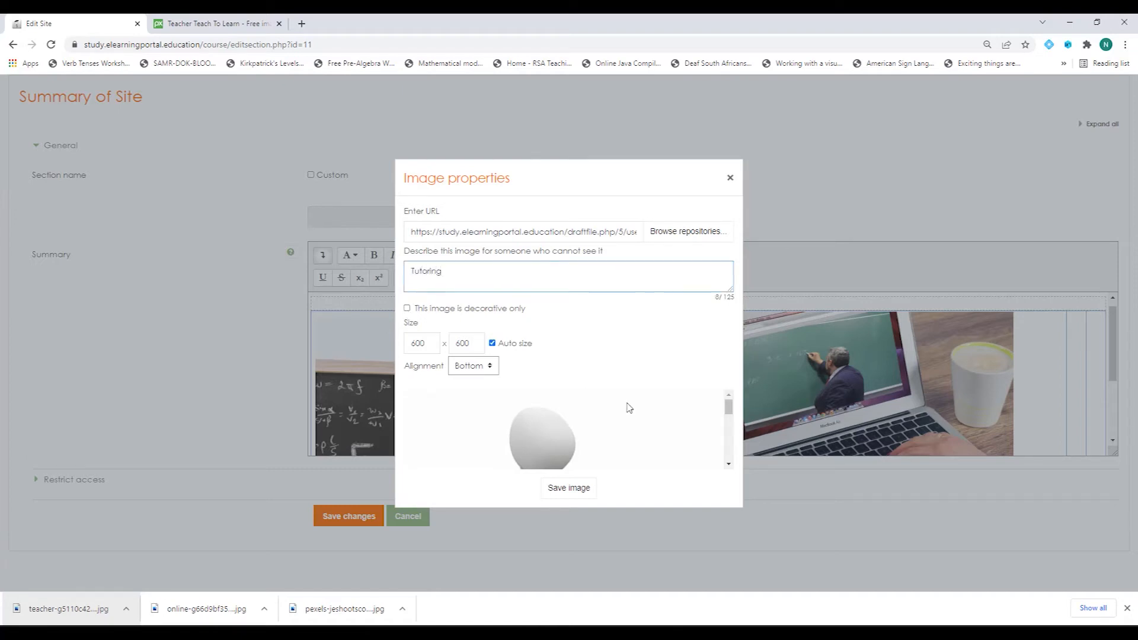
Describe the image as "Tutoring", keep its automatic size and Bottom alignment, insert it into the third cell, and review the table.
click(567, 488)
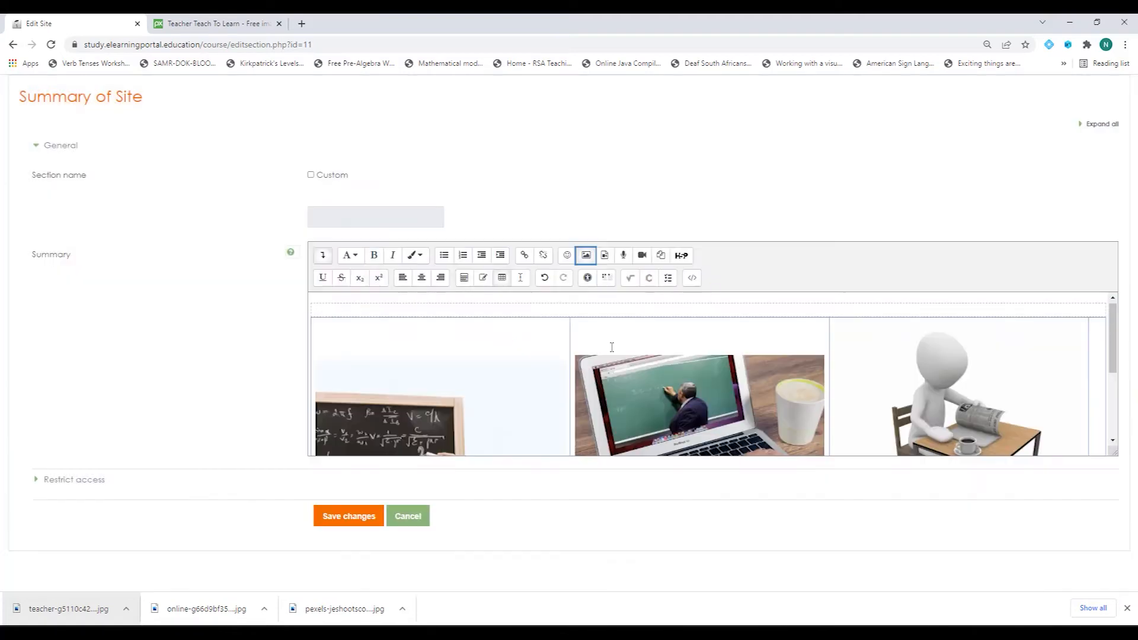
scroll(1007, 397, down, 3)
scroll(838, 401, up, 3)
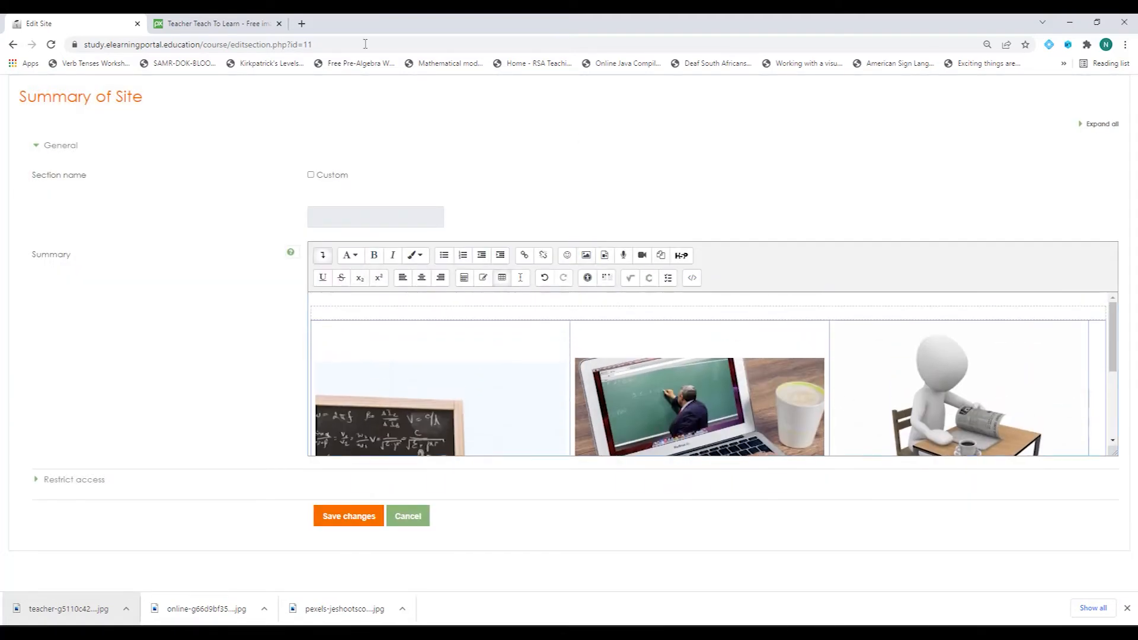
Return to the Pixabay search results and search for "Communication" images.
click(228, 24)
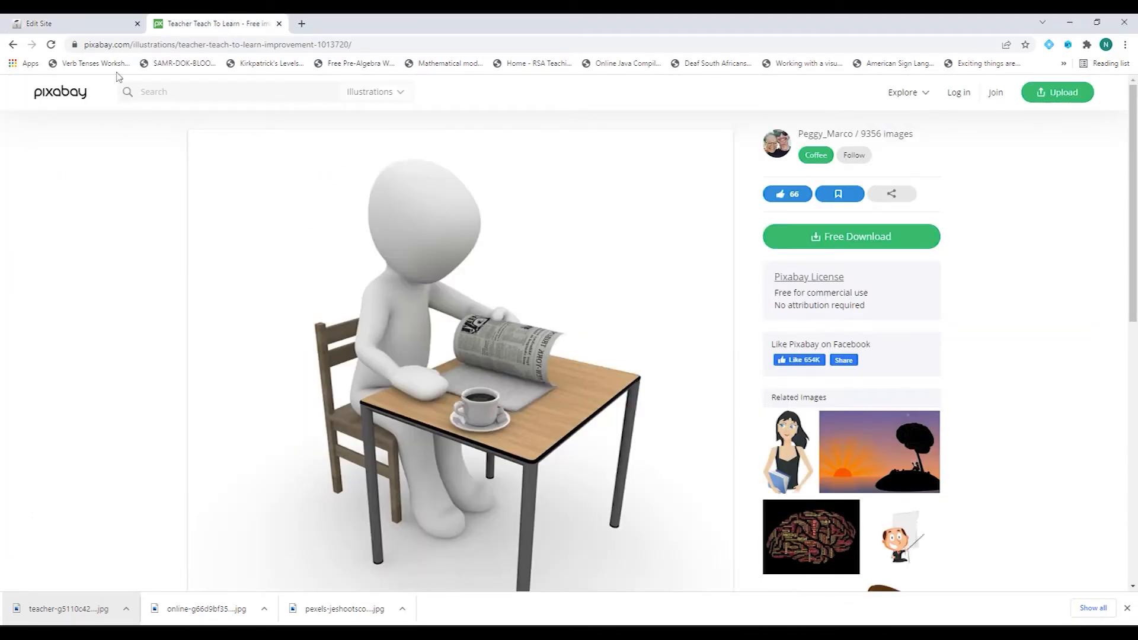
click(13, 45)
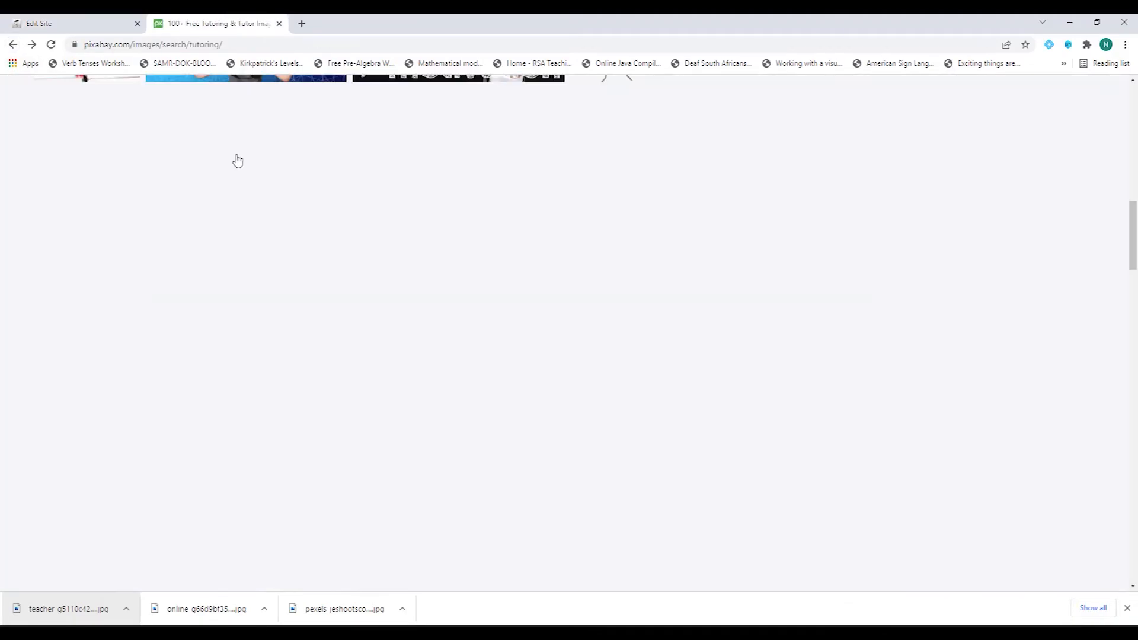
scroll(361, 229, up, 10)
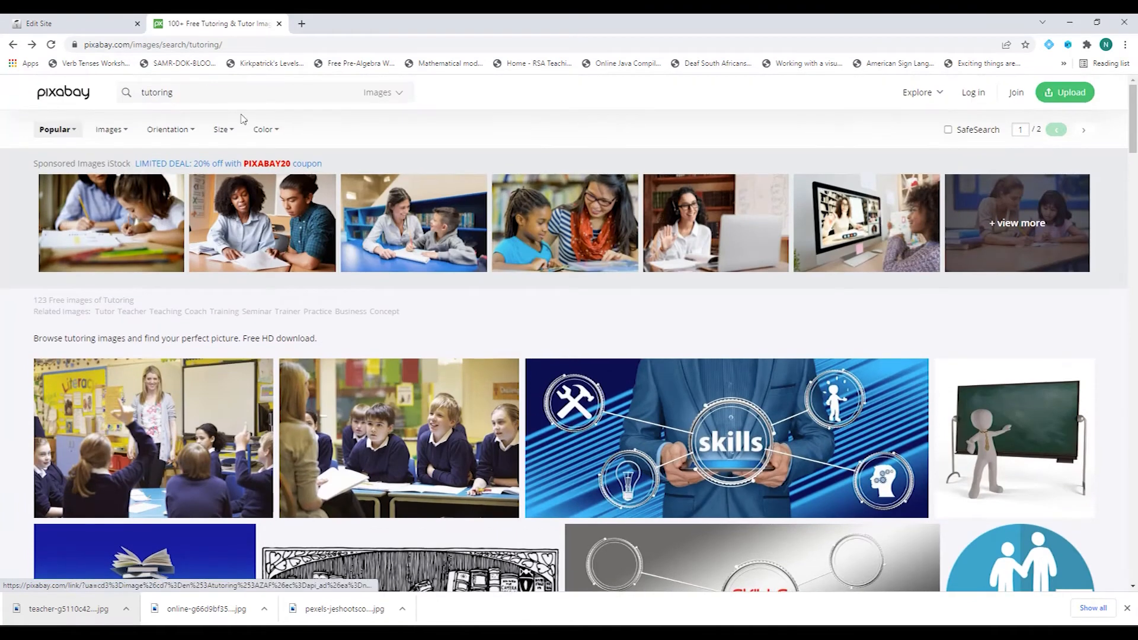
drag(173, 92, 141, 93)
key(BackSpace)
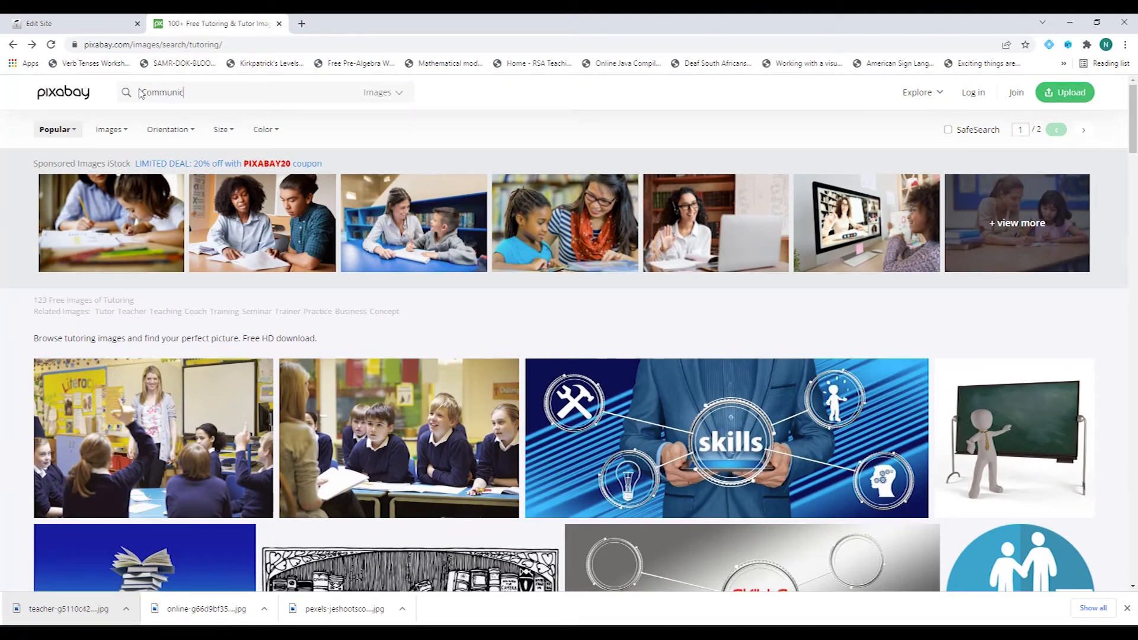
key(Return)
Open the photo of a hand holding a smartphone and download it as a 1920×1279 JPG, completing the robot check.
scroll(465, 445, down, 3)
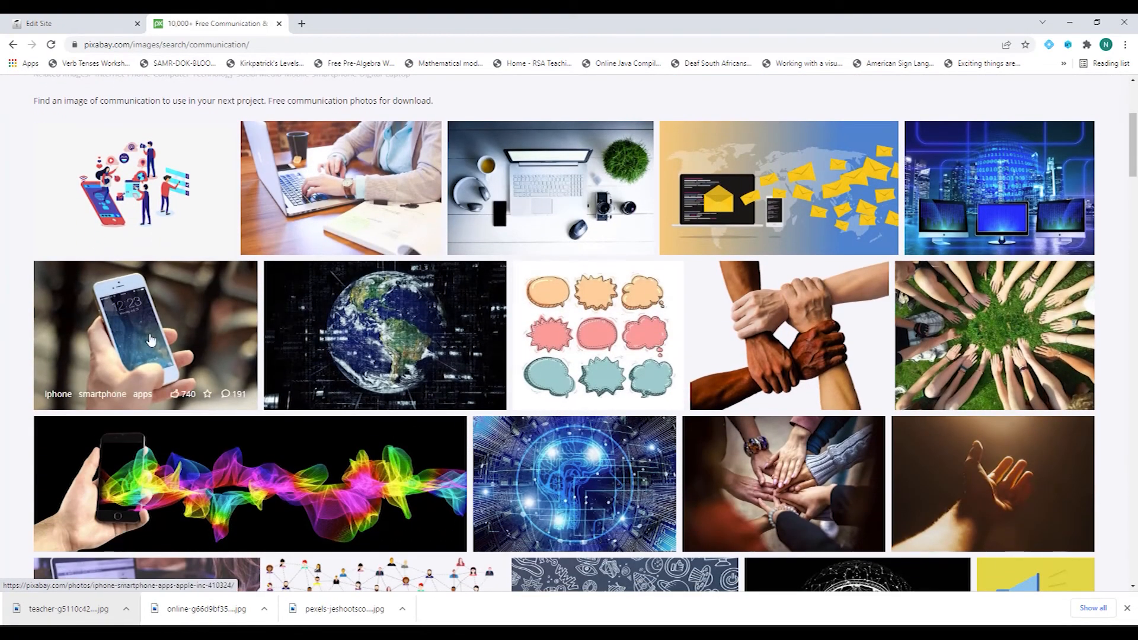
click(171, 350)
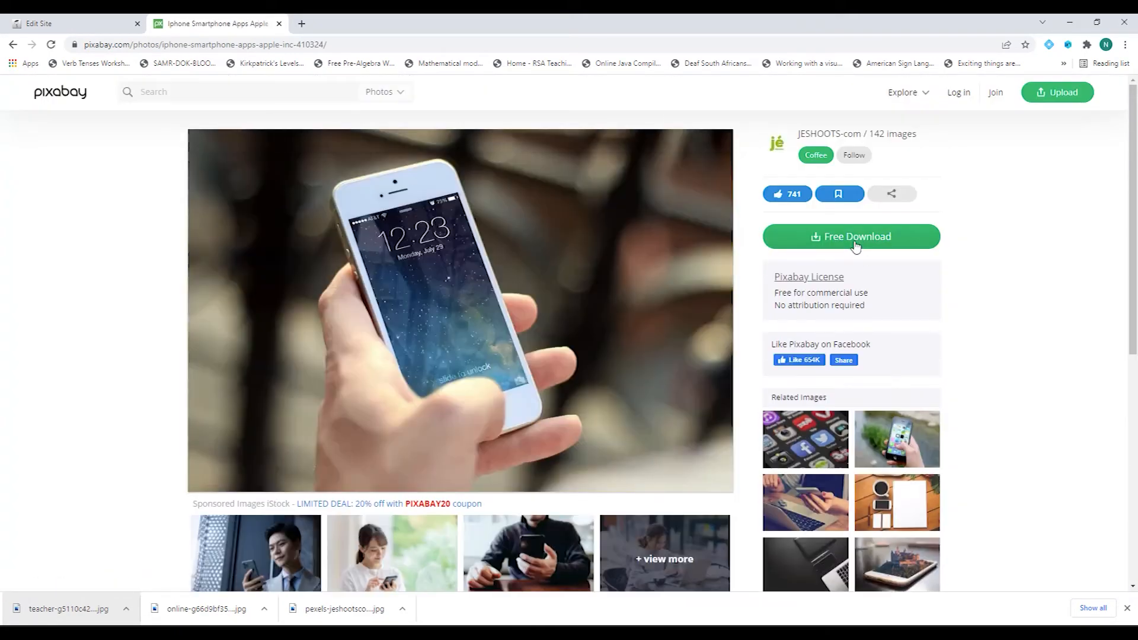
click(855, 242)
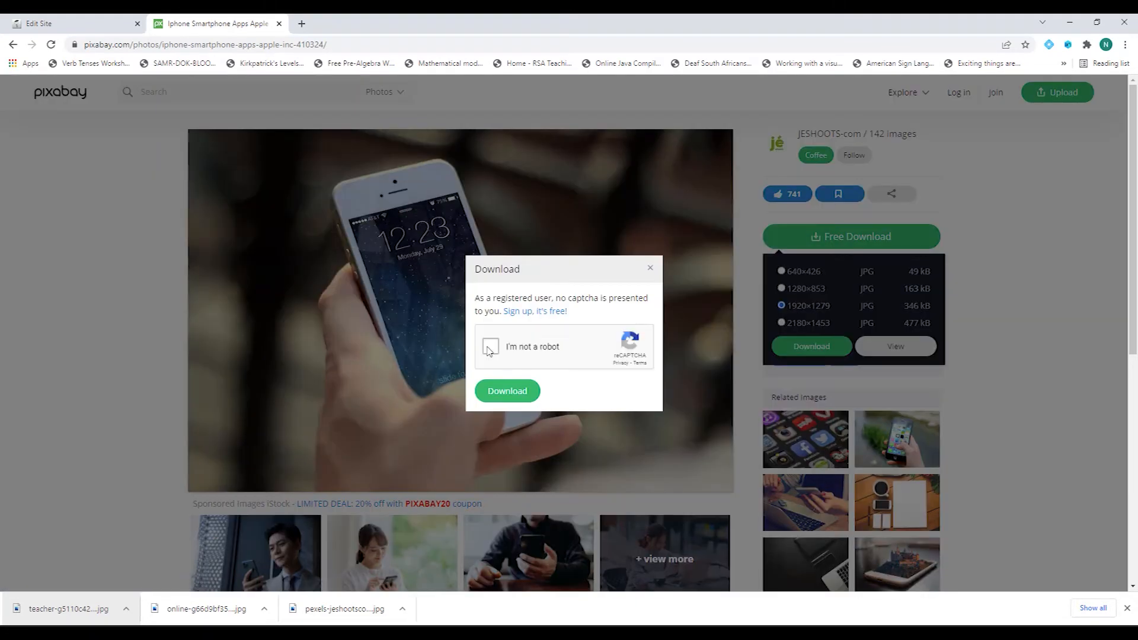
click(490, 347)
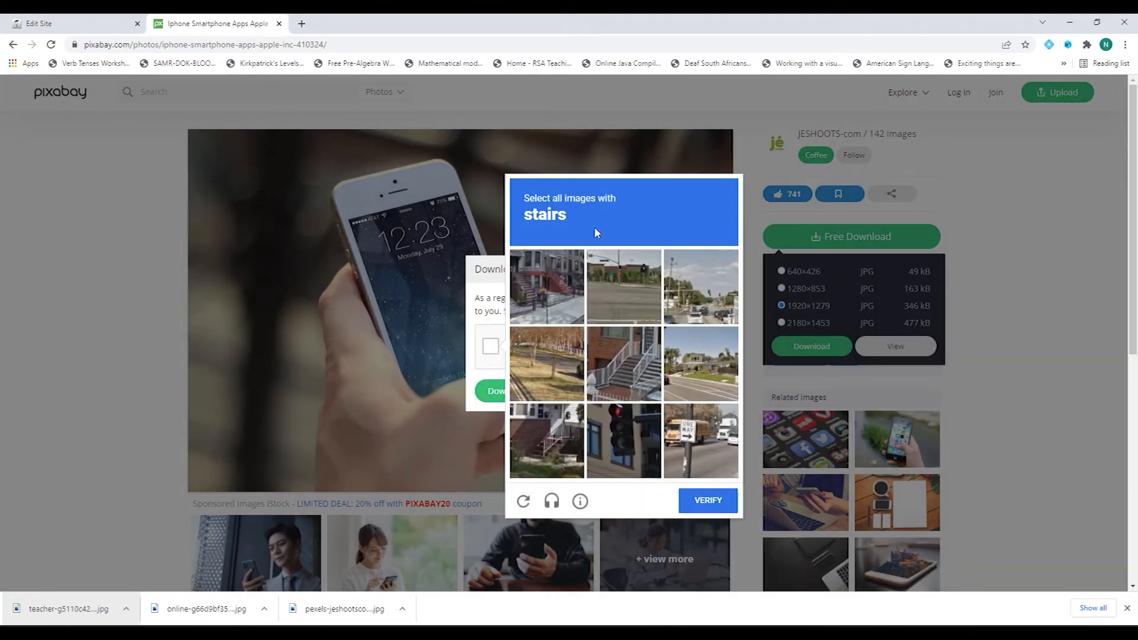
click(623, 376)
click(563, 301)
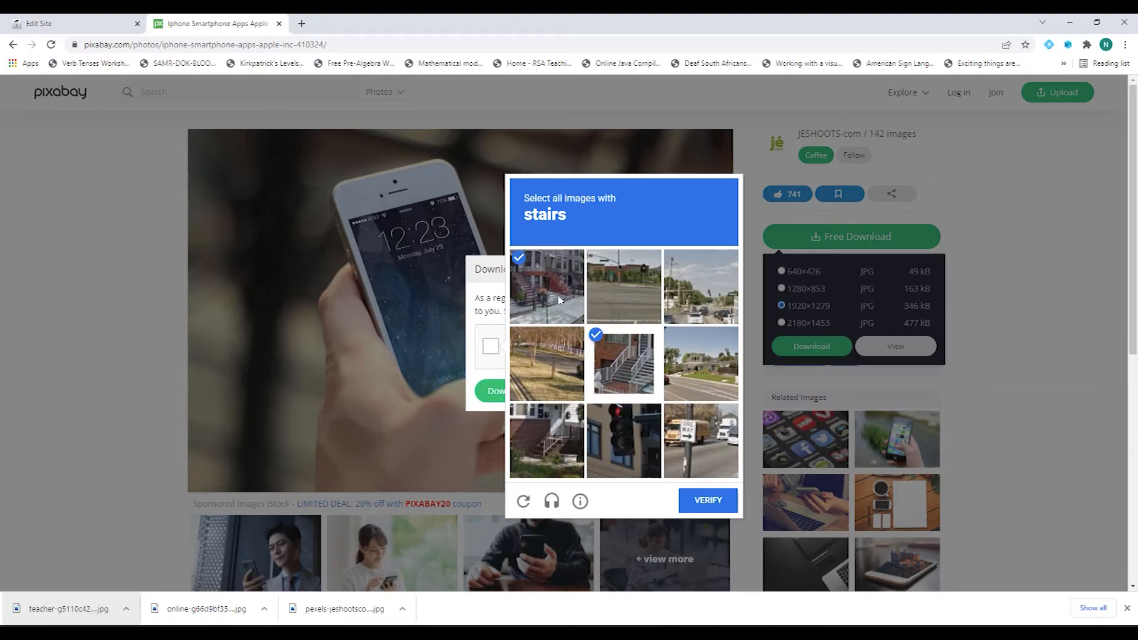
click(555, 432)
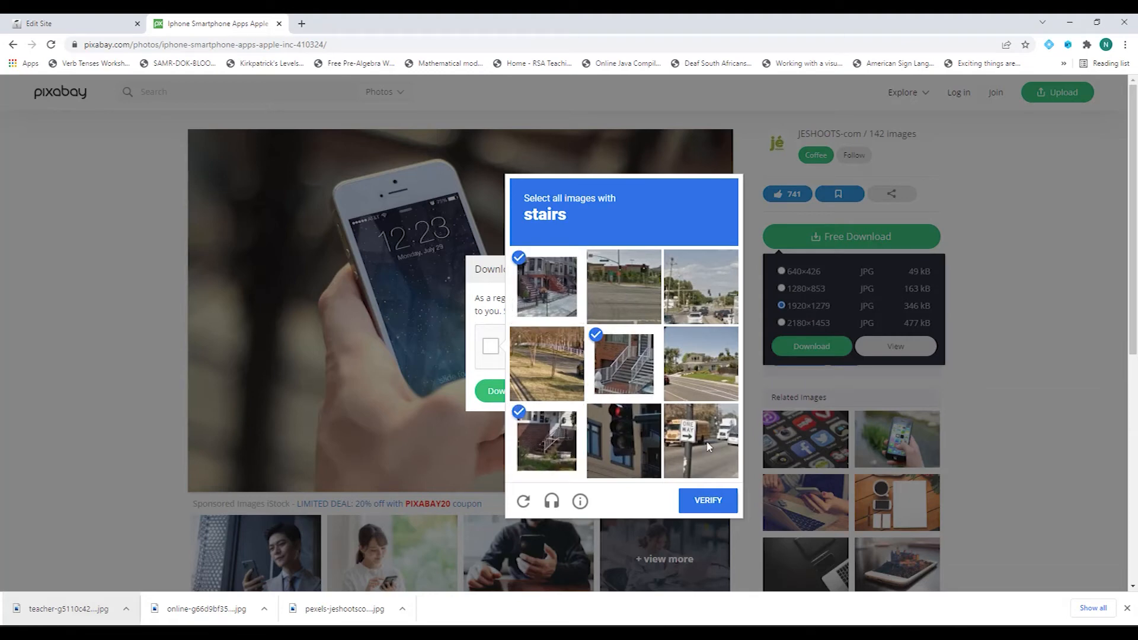
click(708, 500)
click(506, 390)
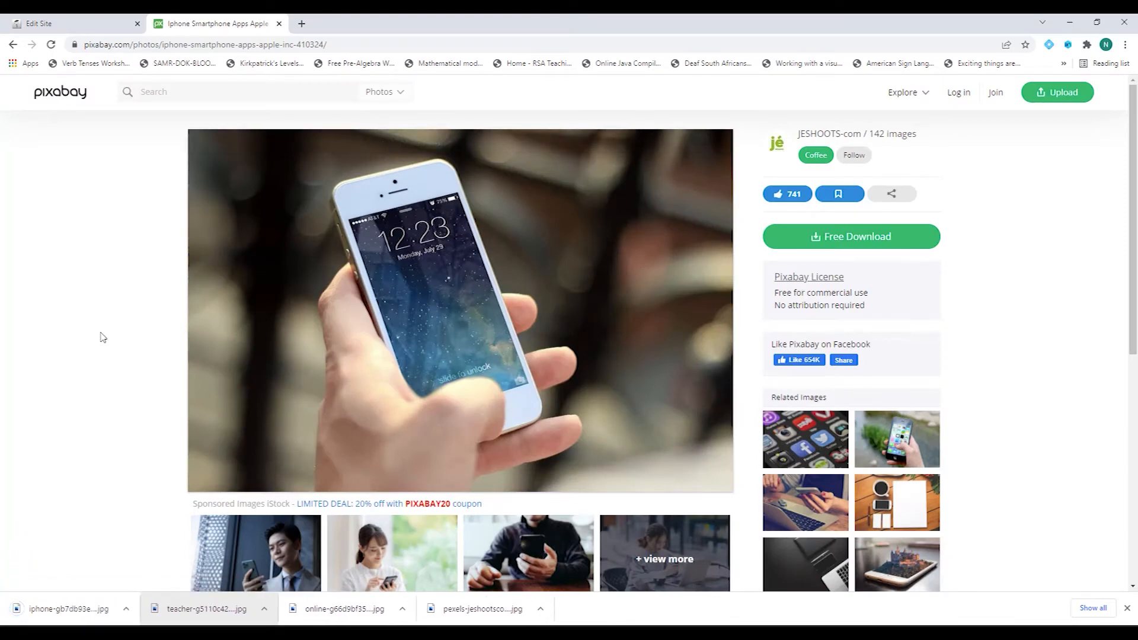
Resize the downloaded smartphone photo in the image resizer at the 600x600 resolution setting, then close the resizer and the Pixabay page.
key(alt+Tab)
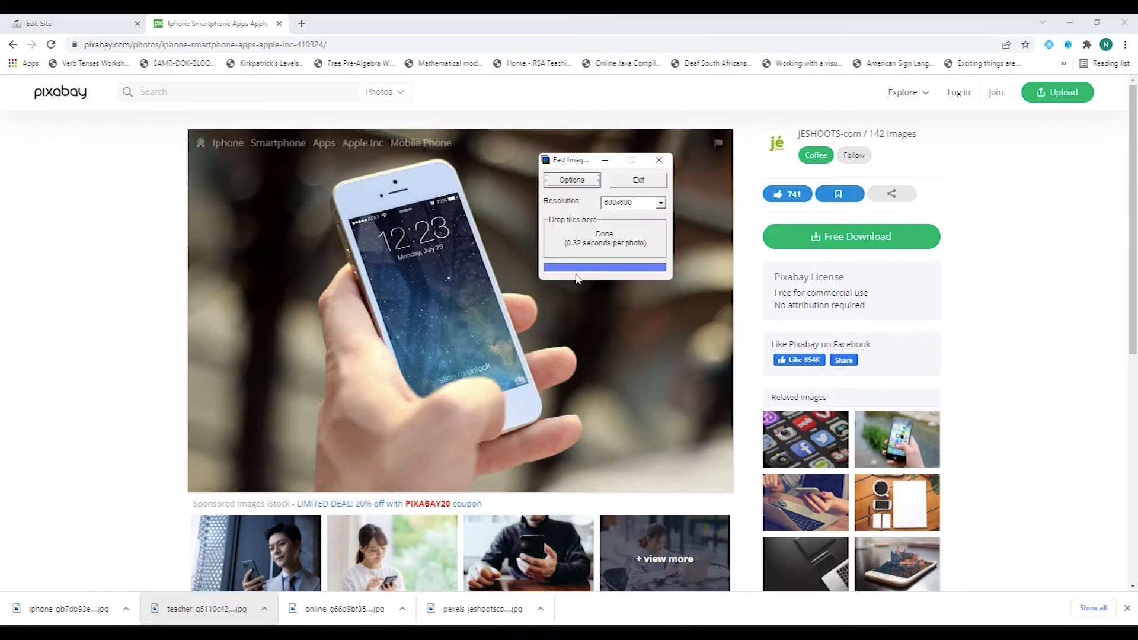
key(alt+Tab)
drag(201, 608, 588, 240)
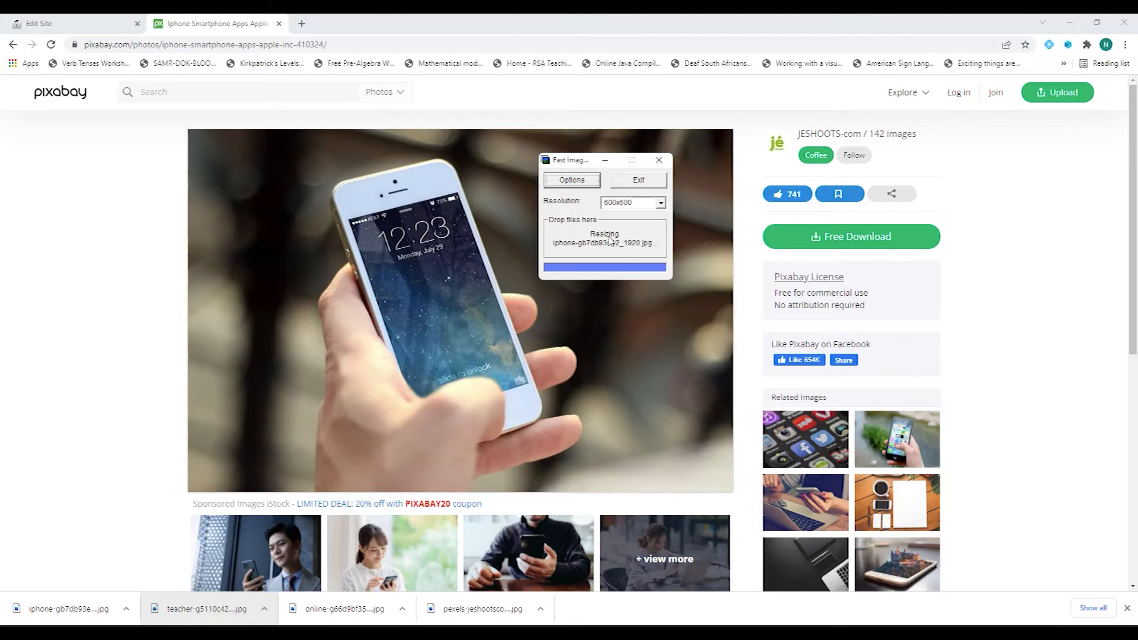
click(654, 183)
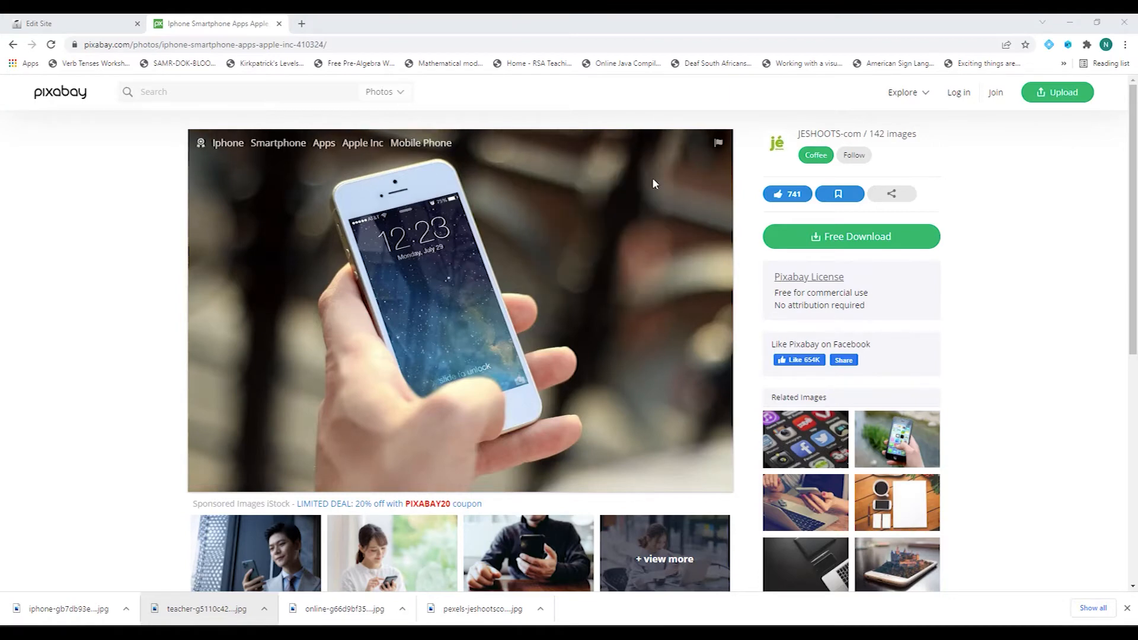
click(278, 23)
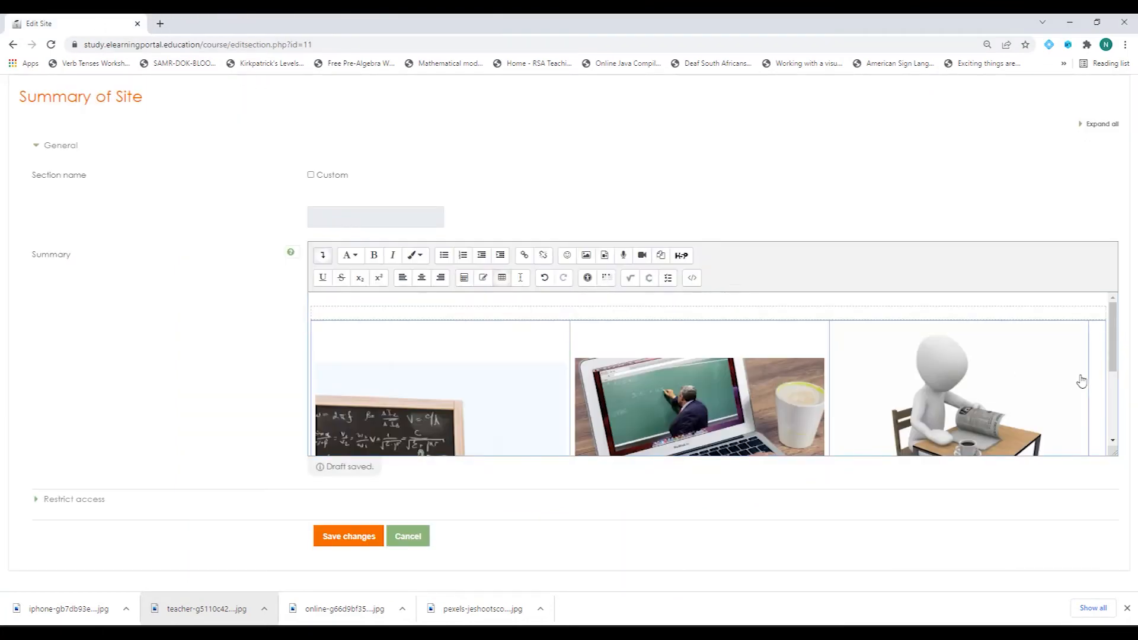
Upload iphone-gb7db93e12_1920_600x400.png from the resized folder as the image for the table's fourth cell.
click(586, 255)
click(634, 271)
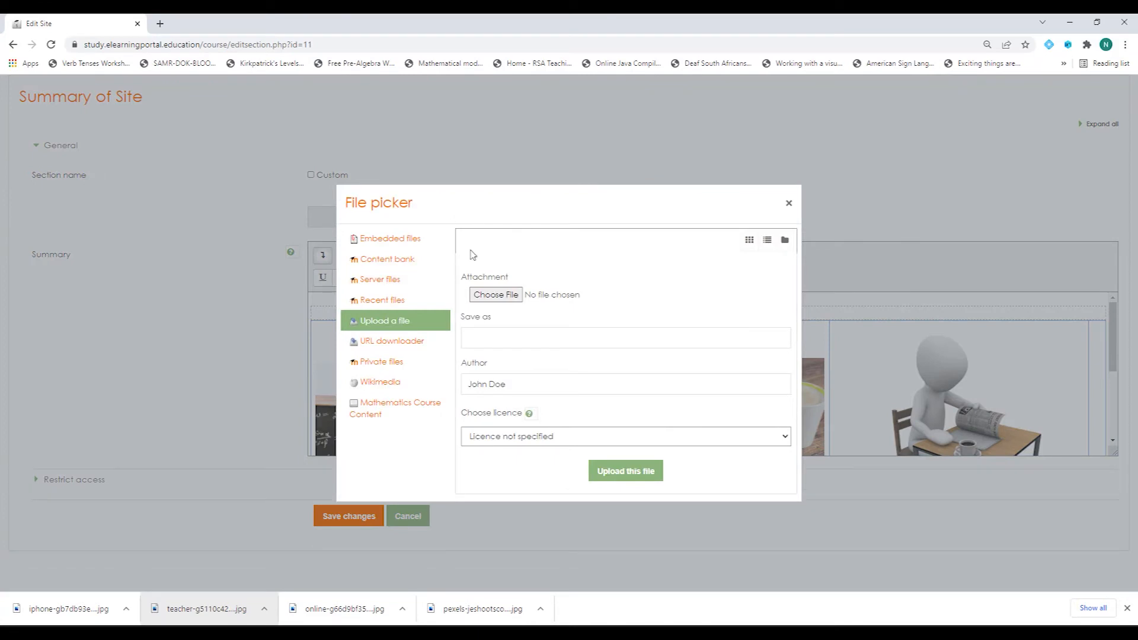
click(495, 294)
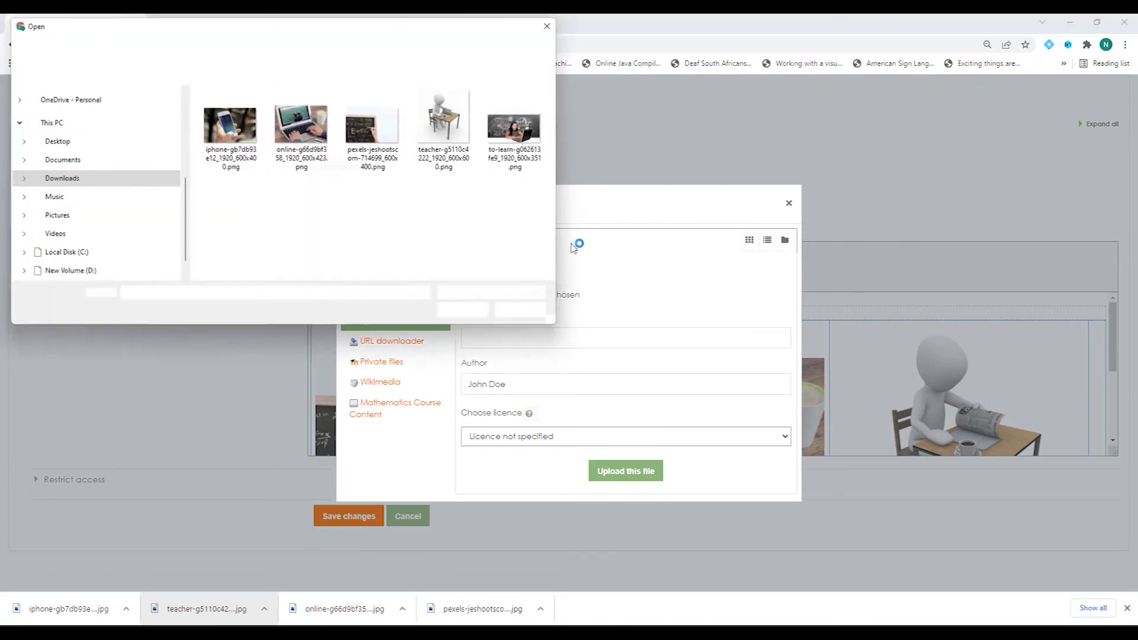
click(234, 138)
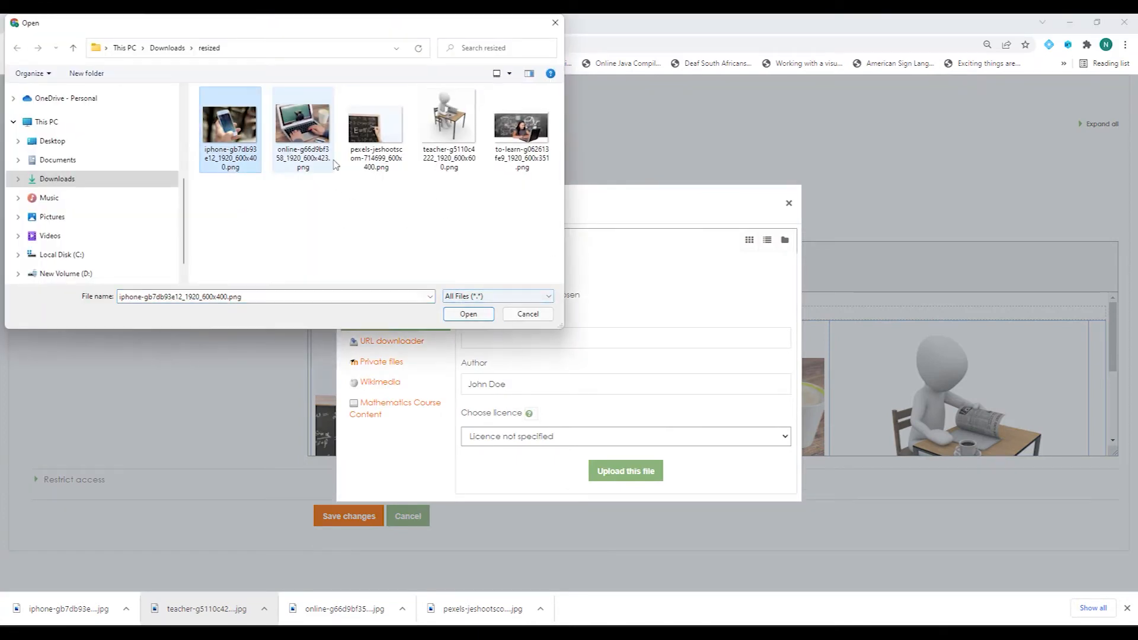
click(468, 313)
click(643, 479)
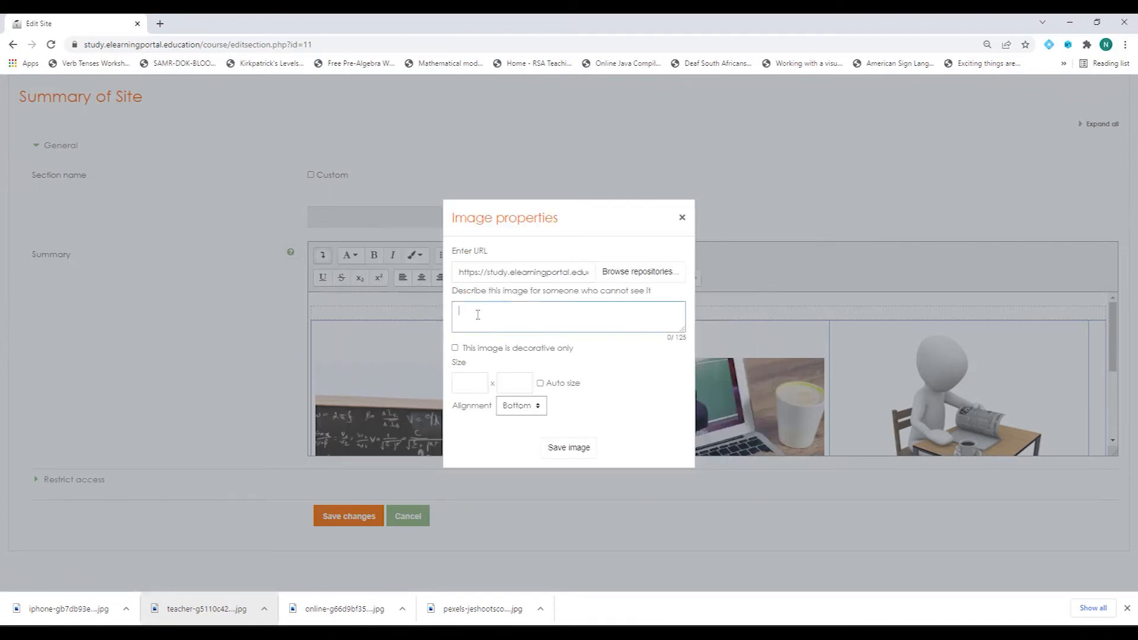
Describe the fourth cell's smartphone image as "Communication", insert it, and save the site summary.
text(ommunication)
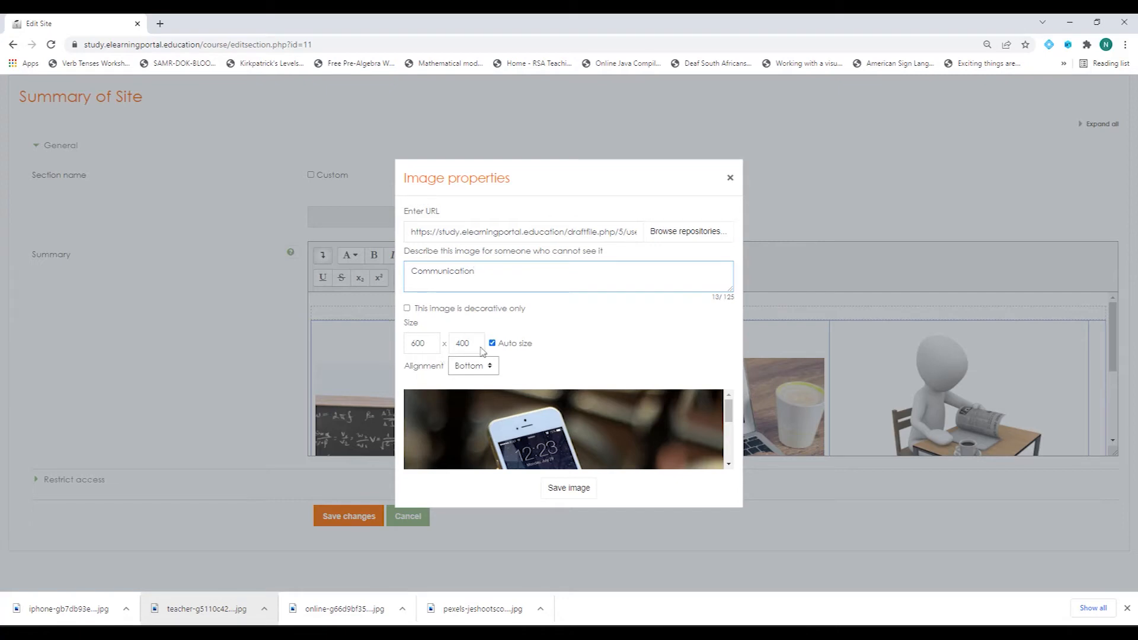
click(567, 488)
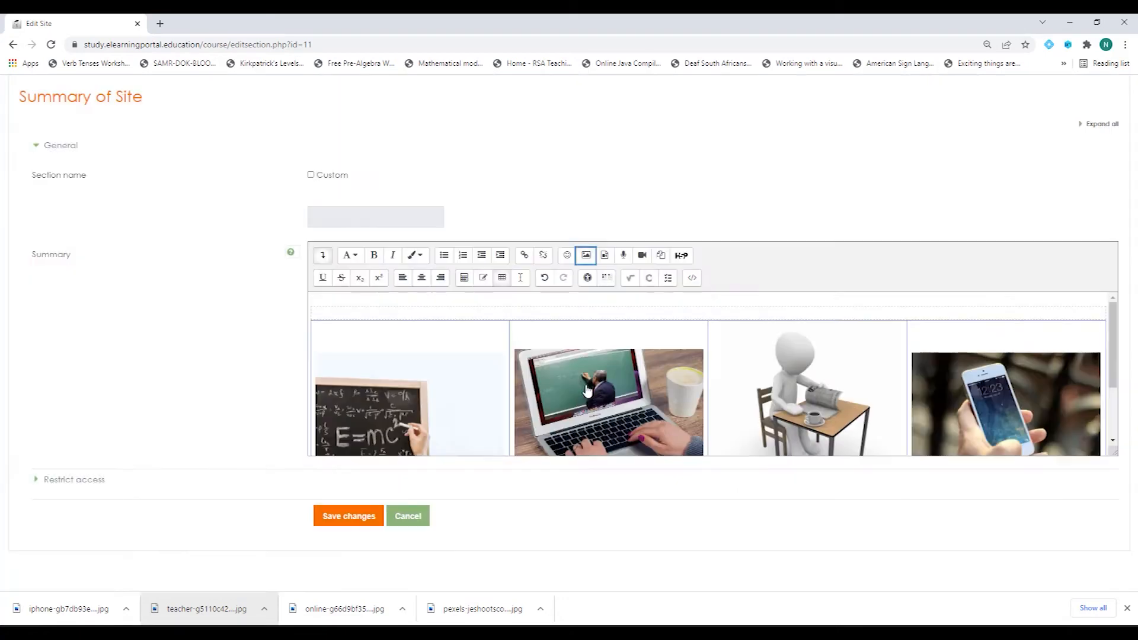
scroll(883, 391, down, 2)
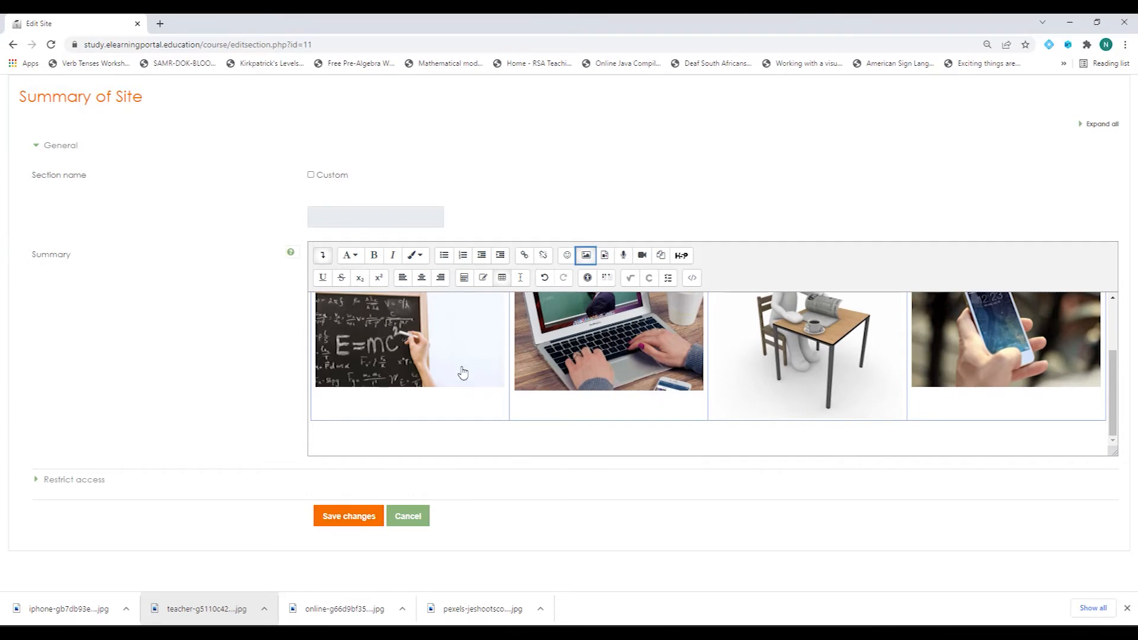
click(362, 521)
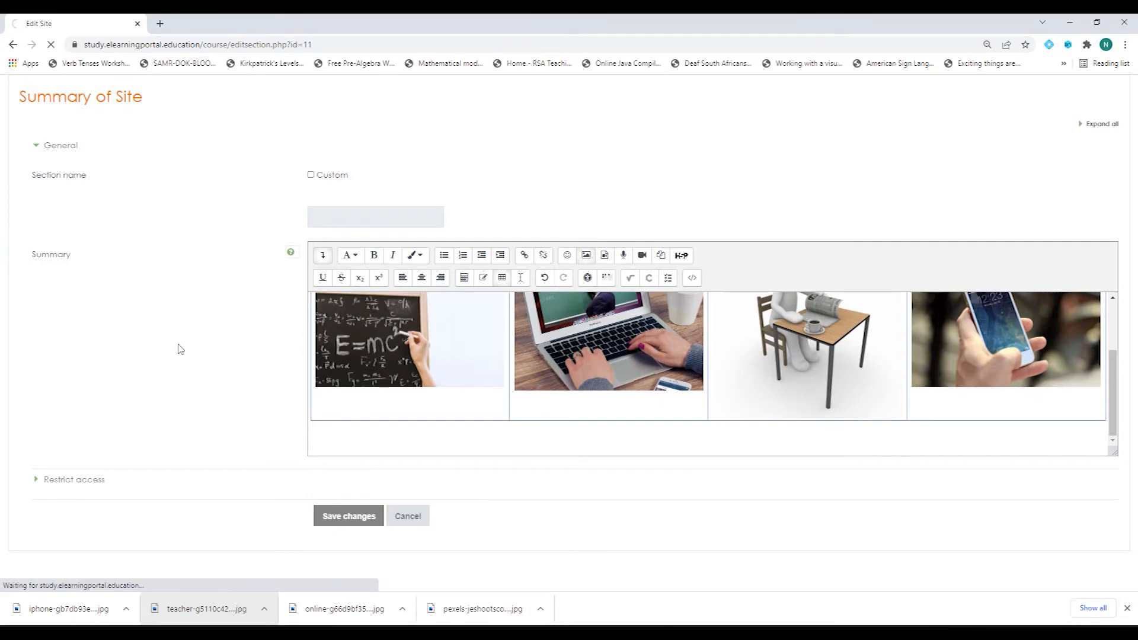
Review the four-image table on the site home page with the navigation drawer closed and open.
scroll(544, 447, down, 4)
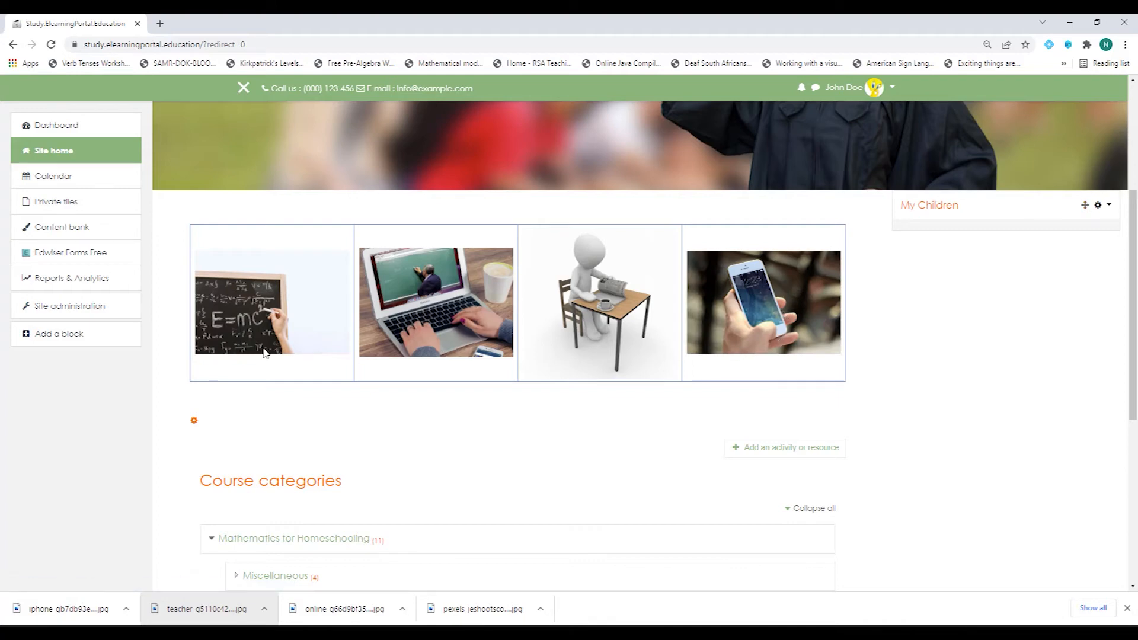
click(249, 92)
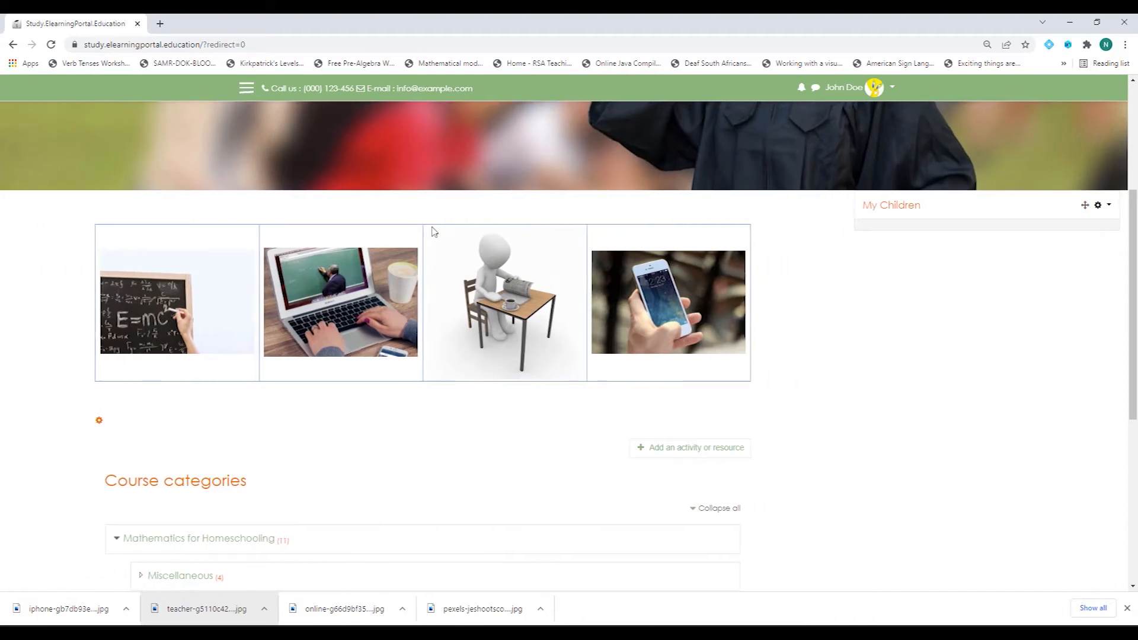
scroll(497, 431, down, 3)
scroll(494, 439, up, 4)
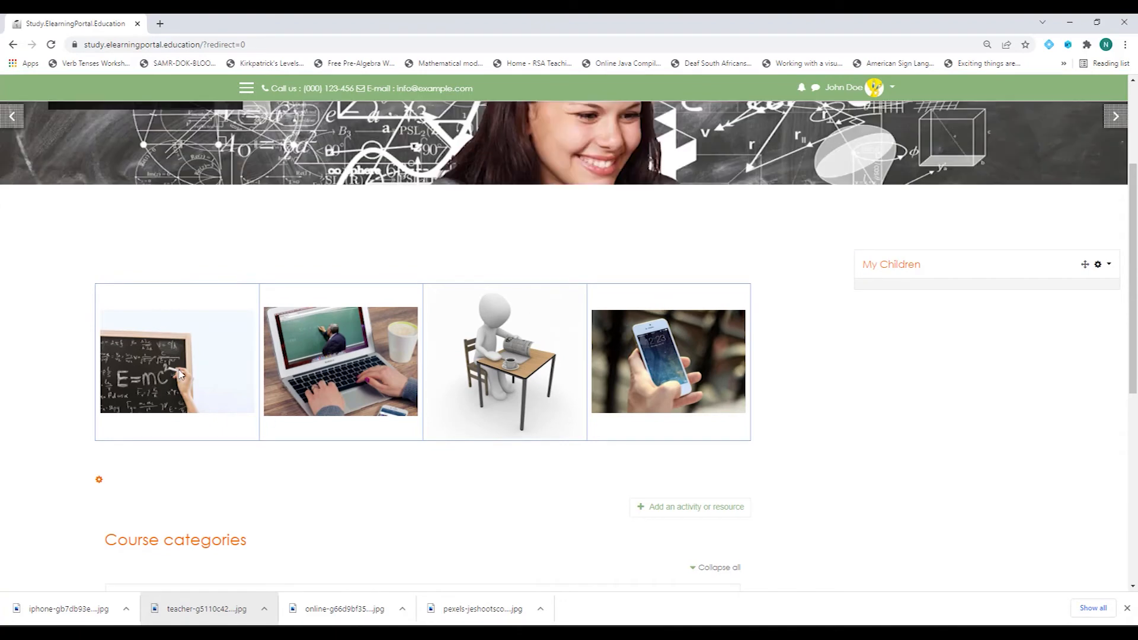
scroll(165, 395, up, 3)
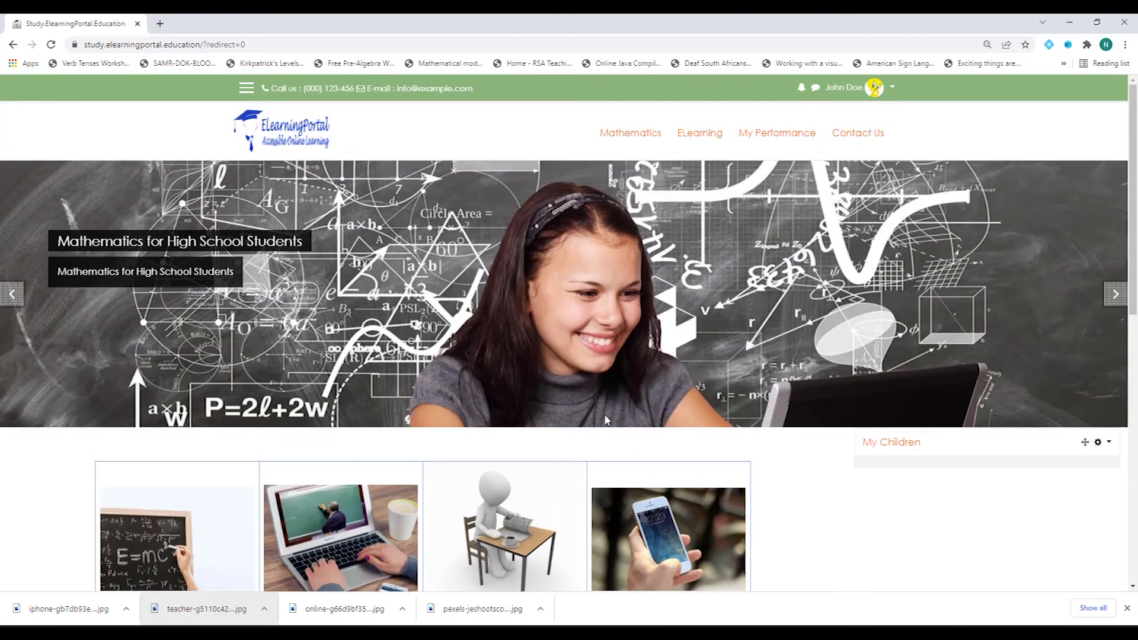
scroll(563, 474, down, 5)
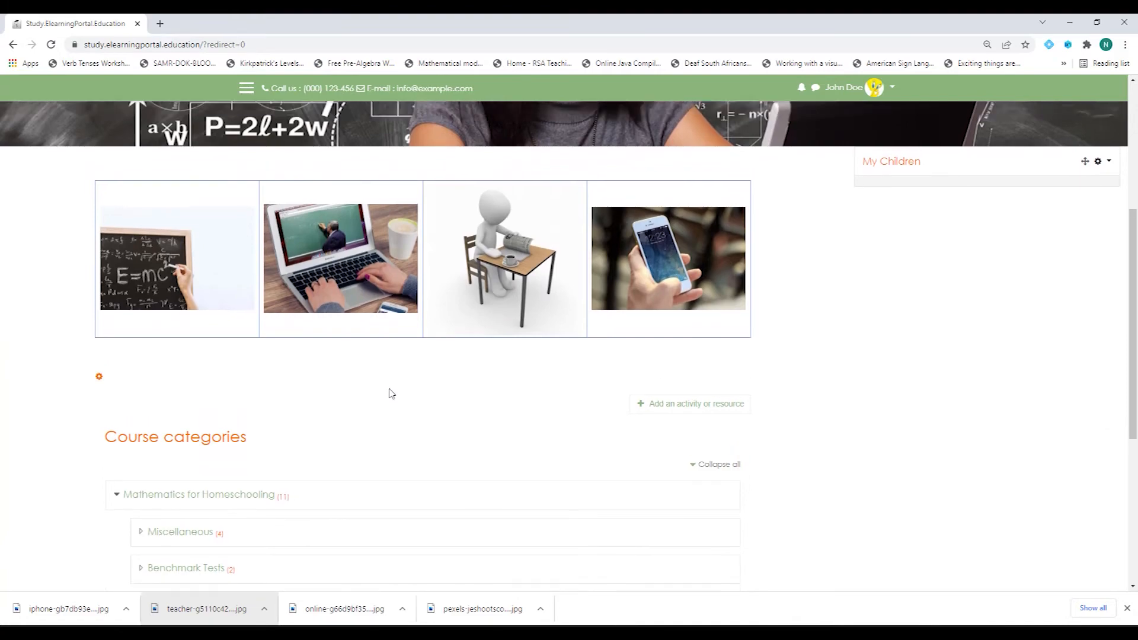
scroll(388, 393, up, 5)
scroll(102, 267, down, 2)
scroll(85, 253, up, 2)
click(246, 88)
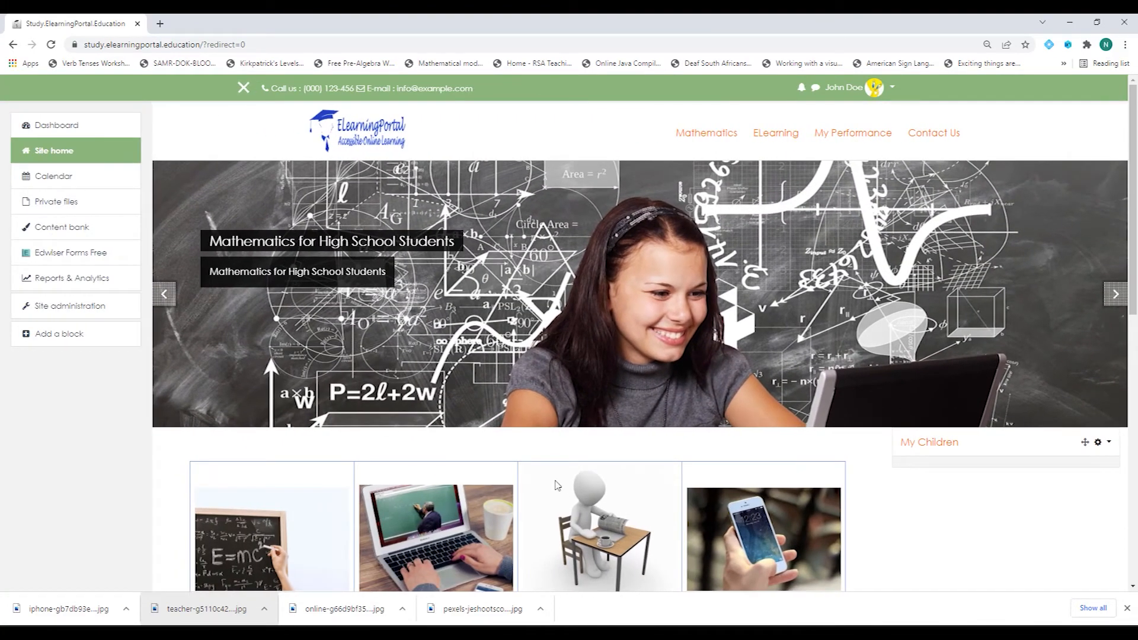
scroll(392, 433, down, 2)
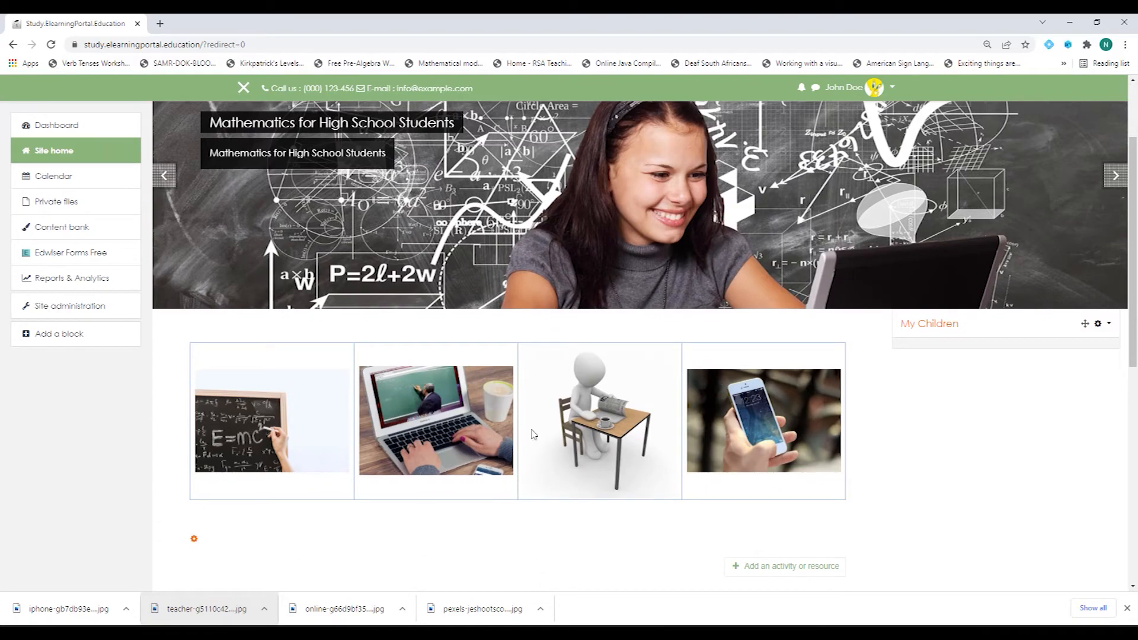
Reopen the site summary for editing and add the text "Mathematics" above the blackboard image in the first cell.
click(194, 540)
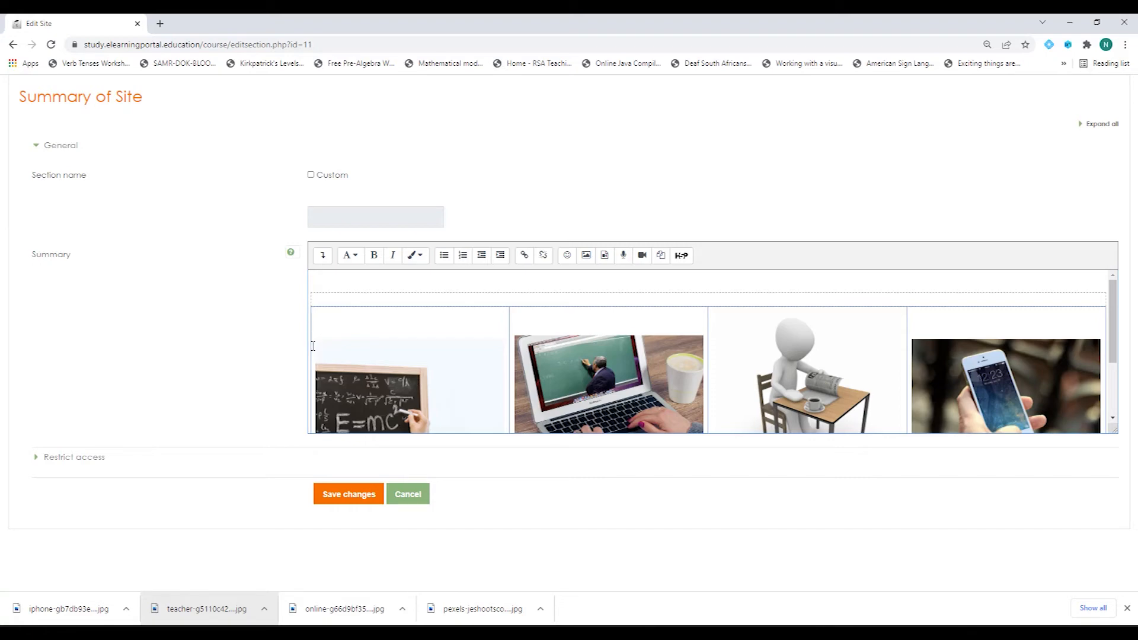
scroll(312, 346, down, 1)
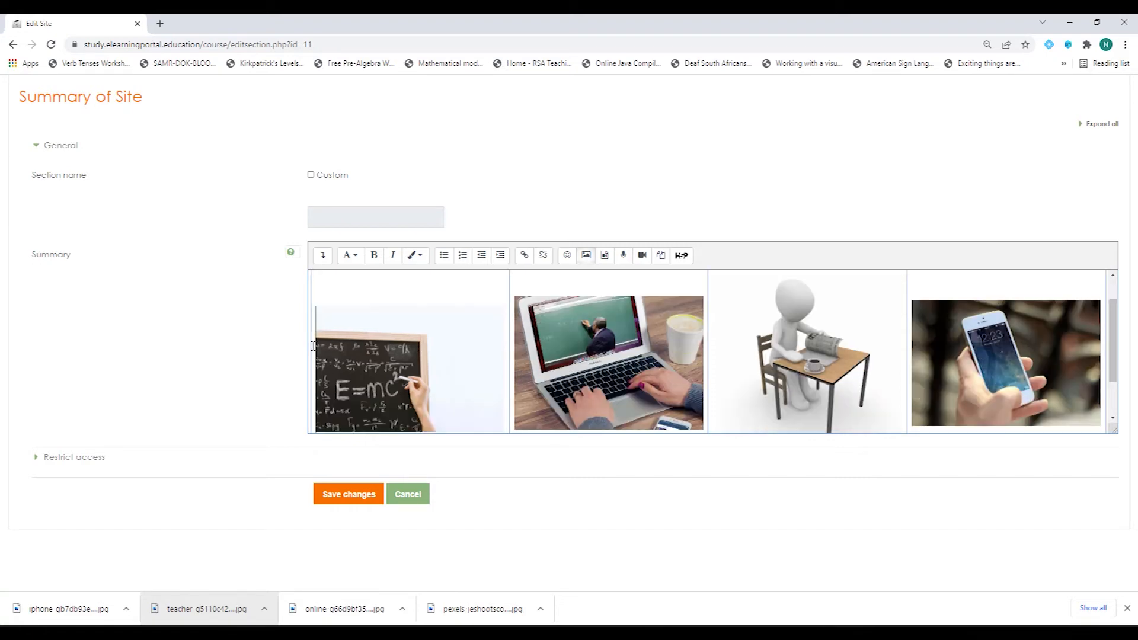
scroll(415, 343, up, 1)
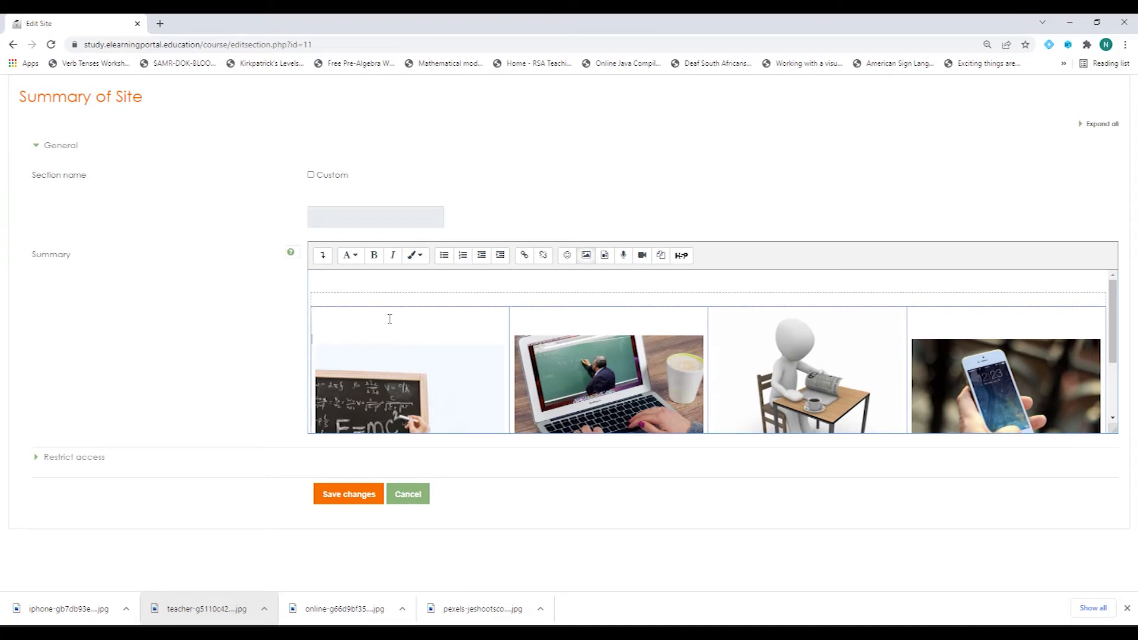
text(hematics)
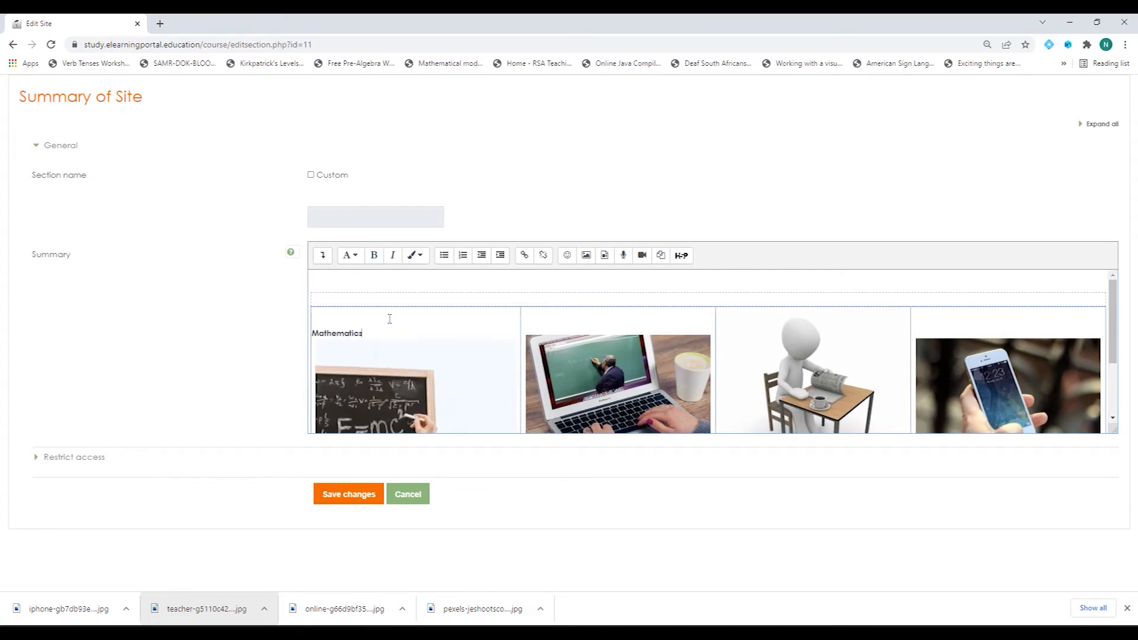
Format the "Mathematics" text above the blackboard image as a large heading, coloured blue and centred.
drag(313, 333, 389, 334)
click(353, 257)
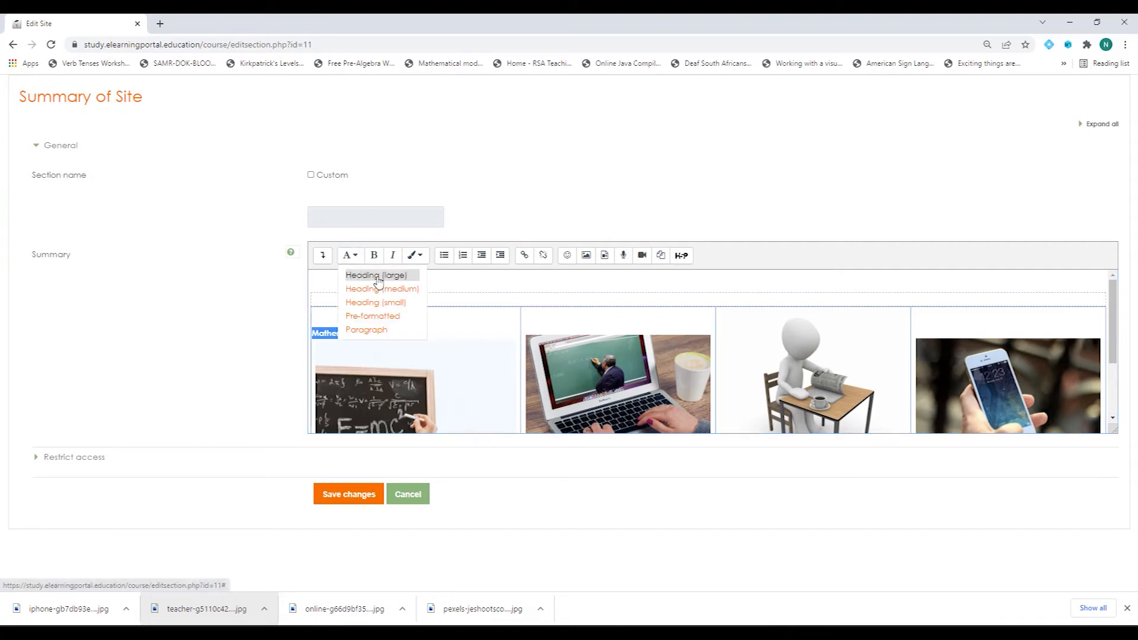
click(378, 276)
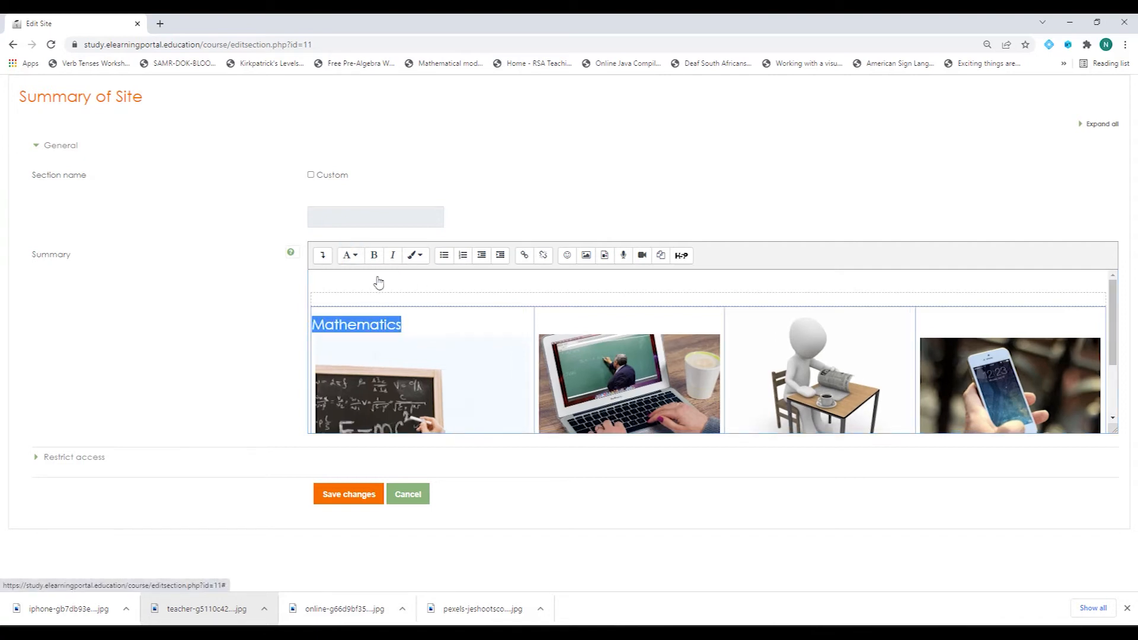
click(418, 256)
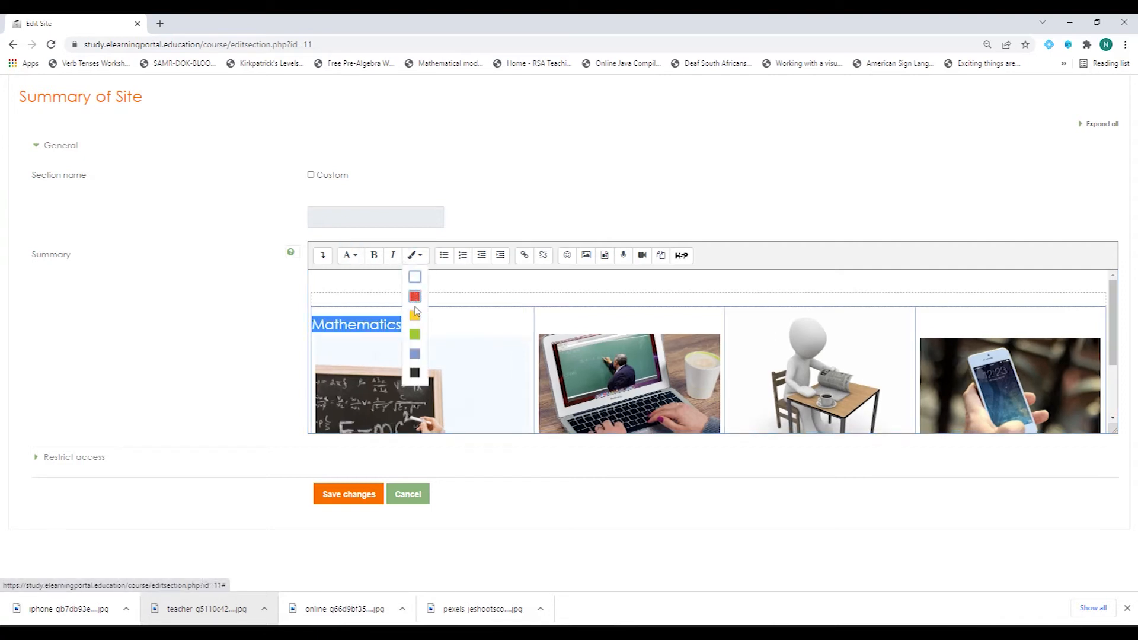
click(415, 354)
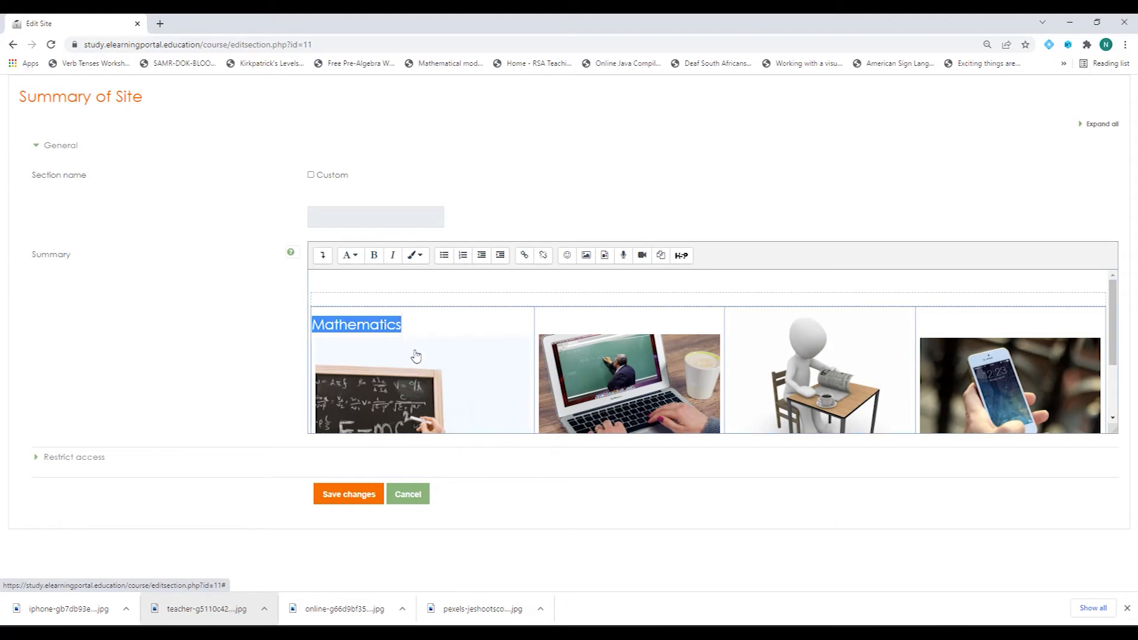
click(324, 256)
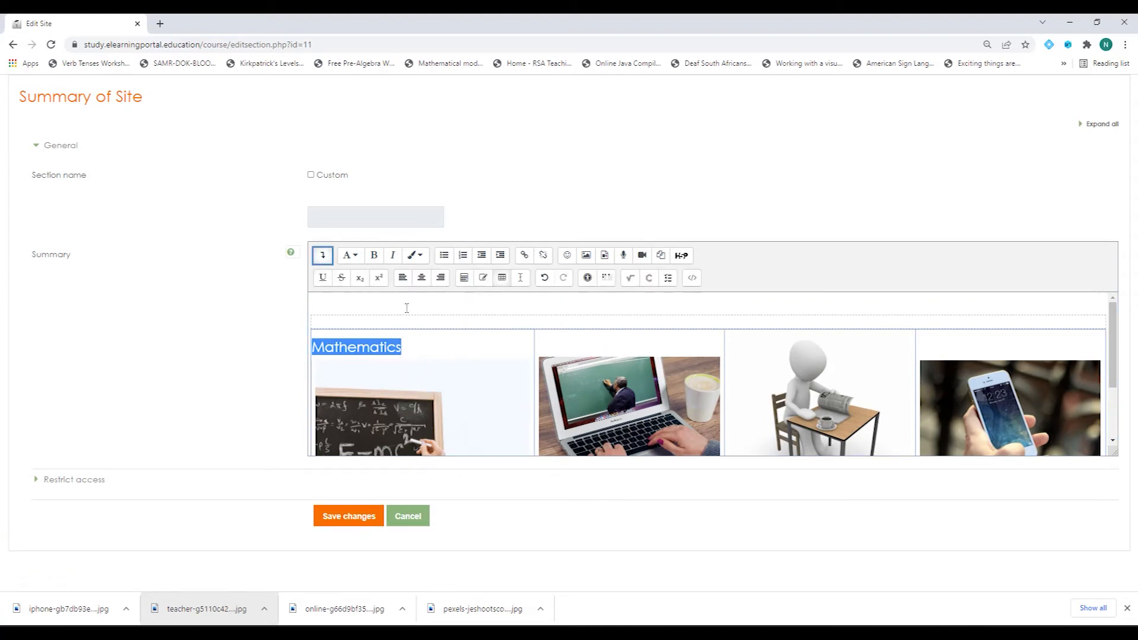
click(422, 277)
click(486, 348)
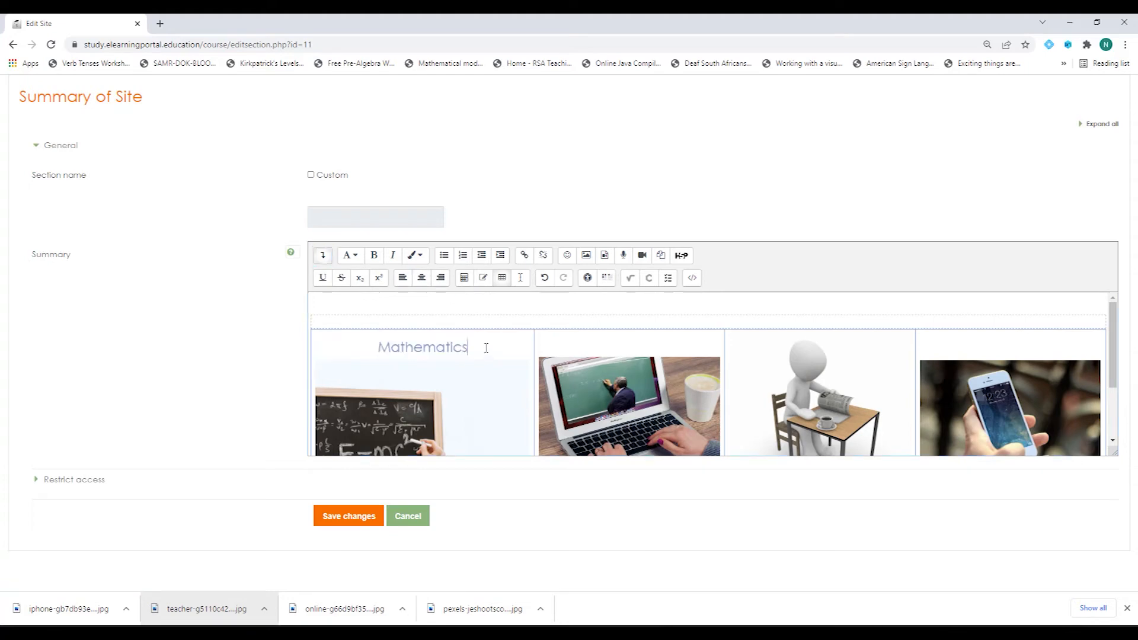
Copy the "Mathematics" heading and paste it on its own line above the laptop image in the second cell.
drag(378, 346, 471, 345)
key(ctrl+c)
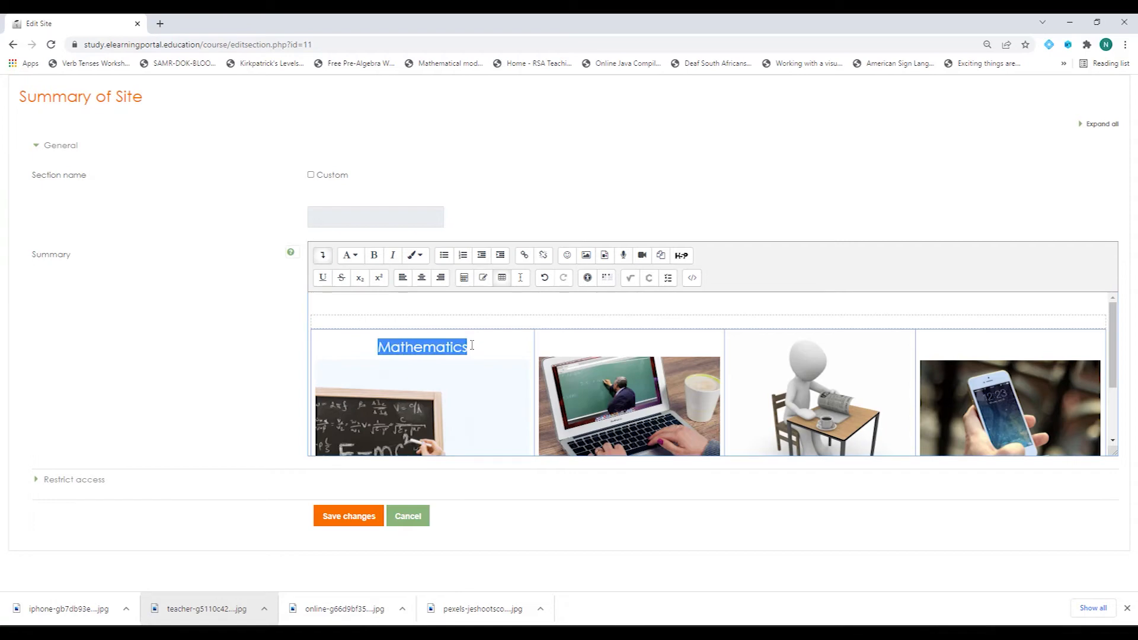
click(596, 345)
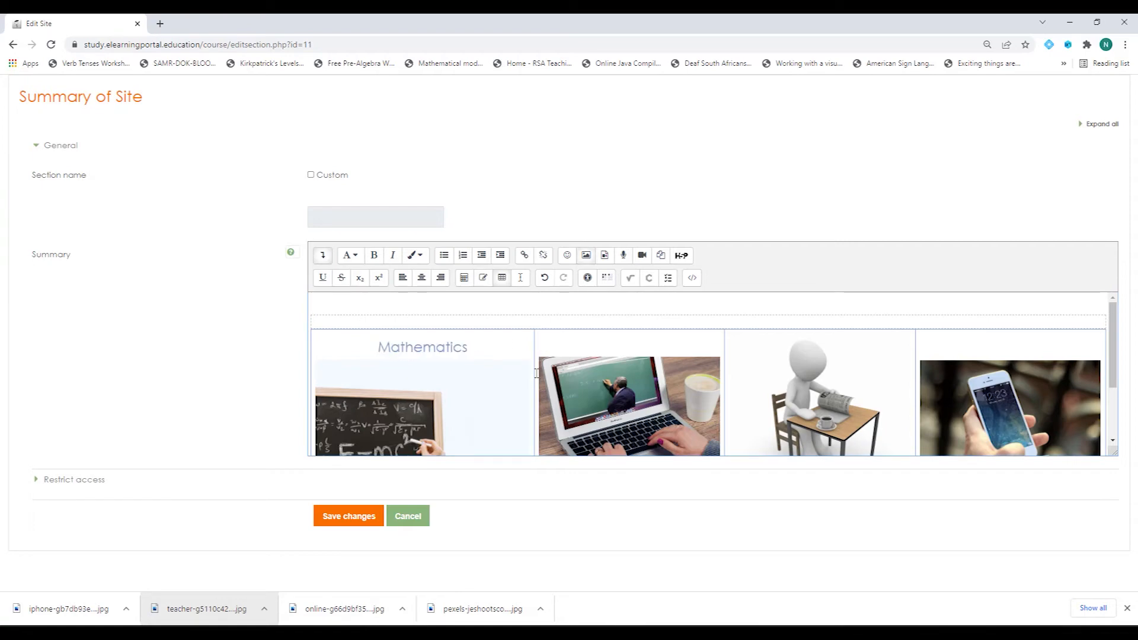
key(Return)
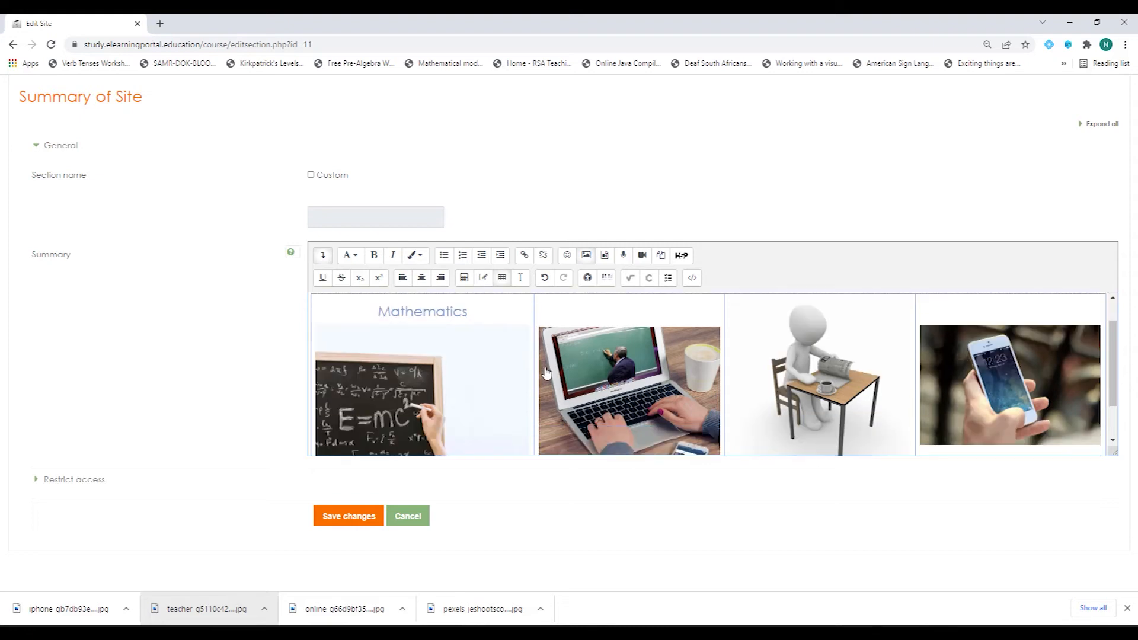
scroll(561, 349, up, 1)
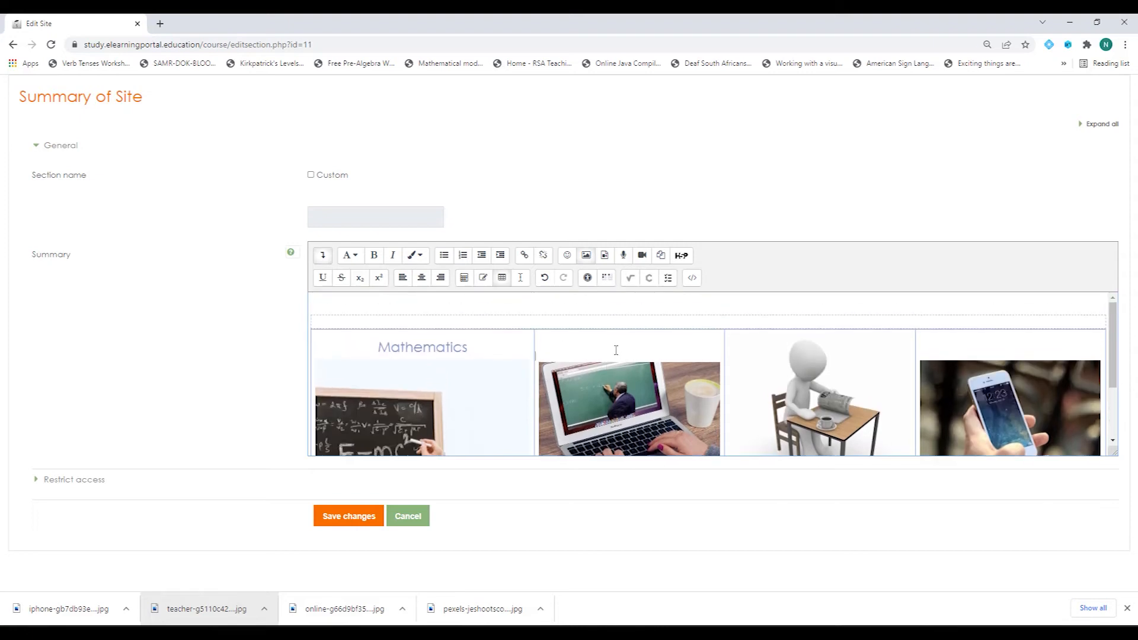
key(ctrl+v)
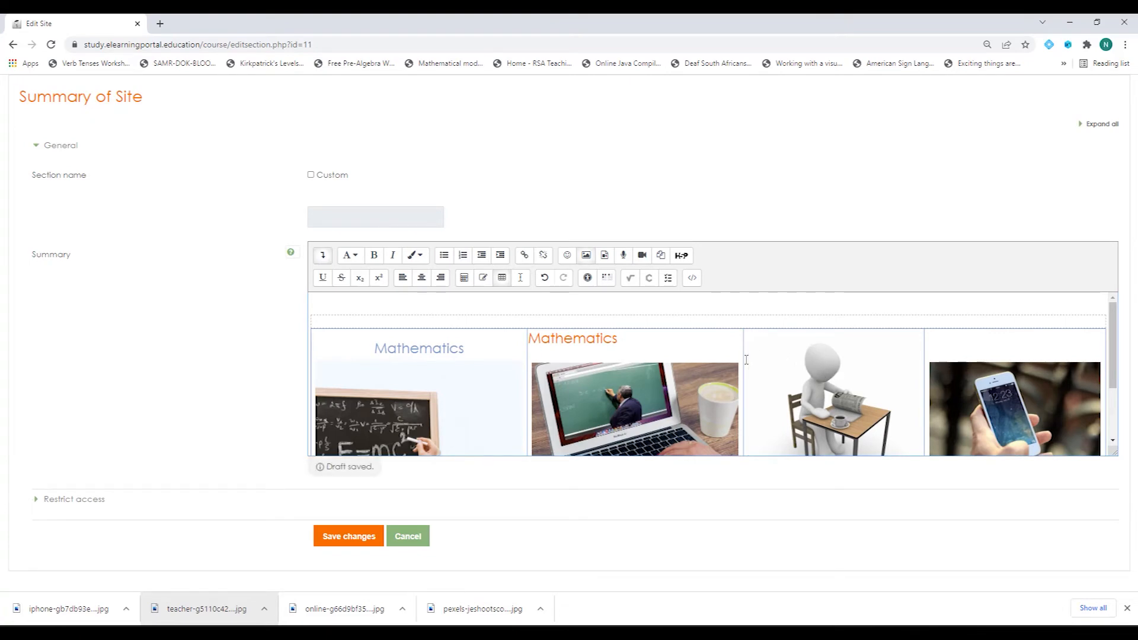
Paste the "Mathematics" heading above the images in the third and fourth cells.
scroll(746, 360, down, 1)
scroll(759, 367, up, 1)
click(781, 343)
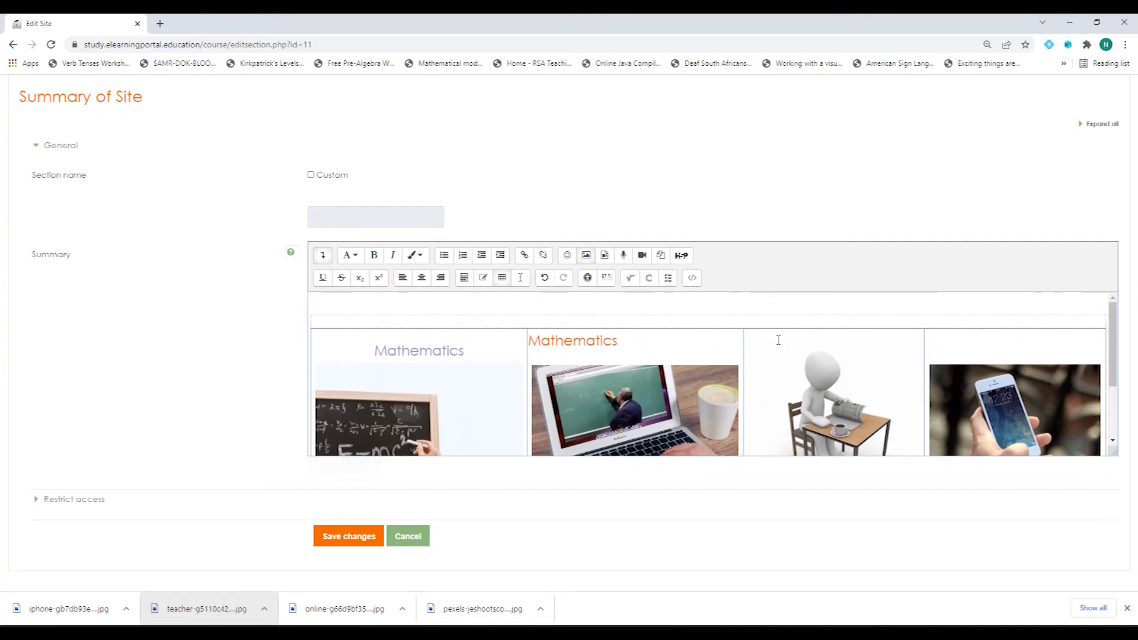
key(ctrl+v)
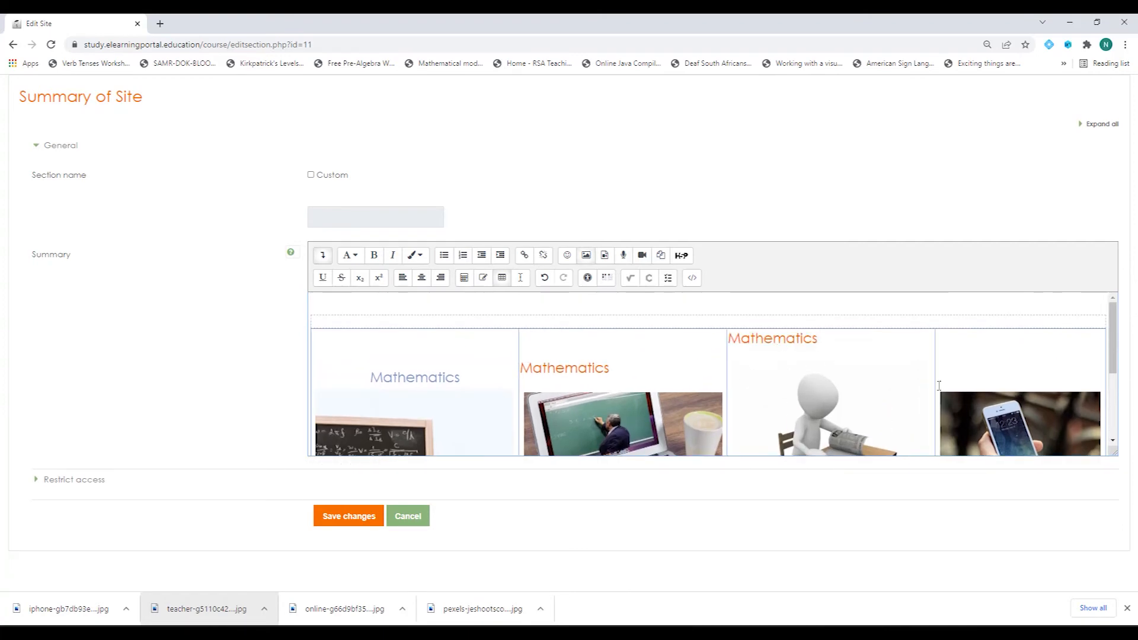
scroll(938, 391, down, 1)
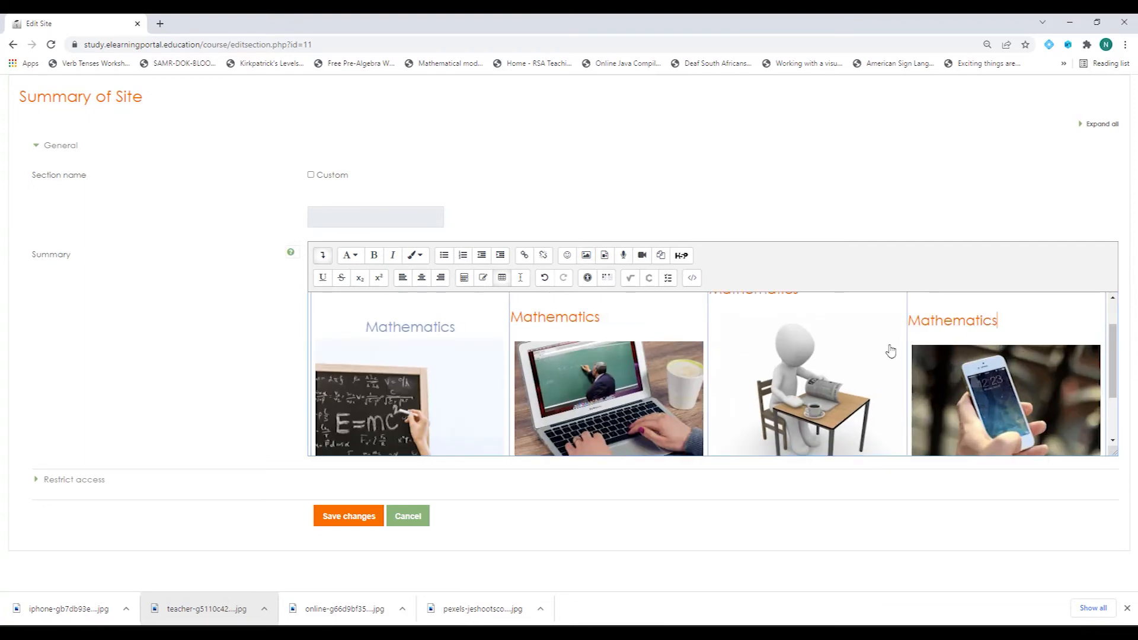
scroll(860, 361, up, 1)
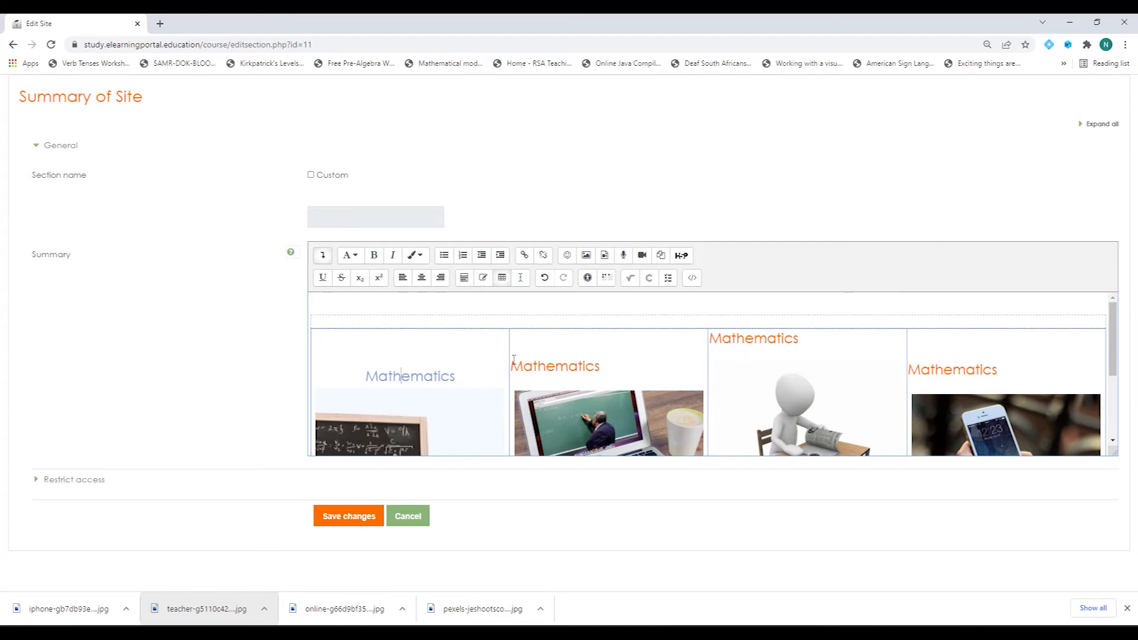
Change the second cell's heading to "Online Training" and the third cell's heading to "Tutoring".
double_click(560, 368)
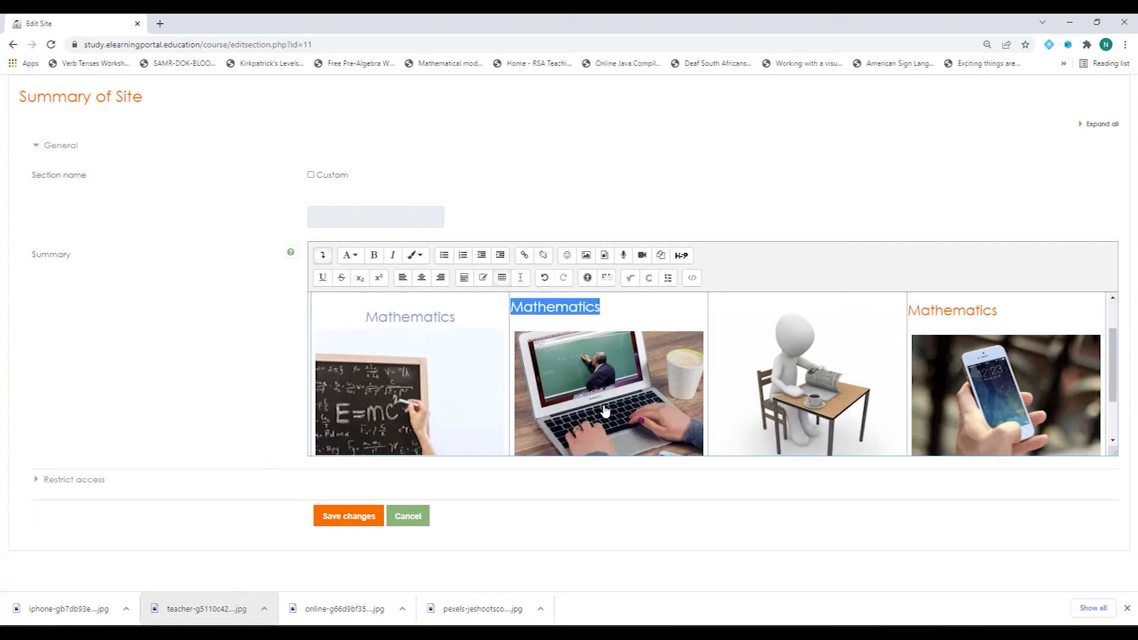
text(On)
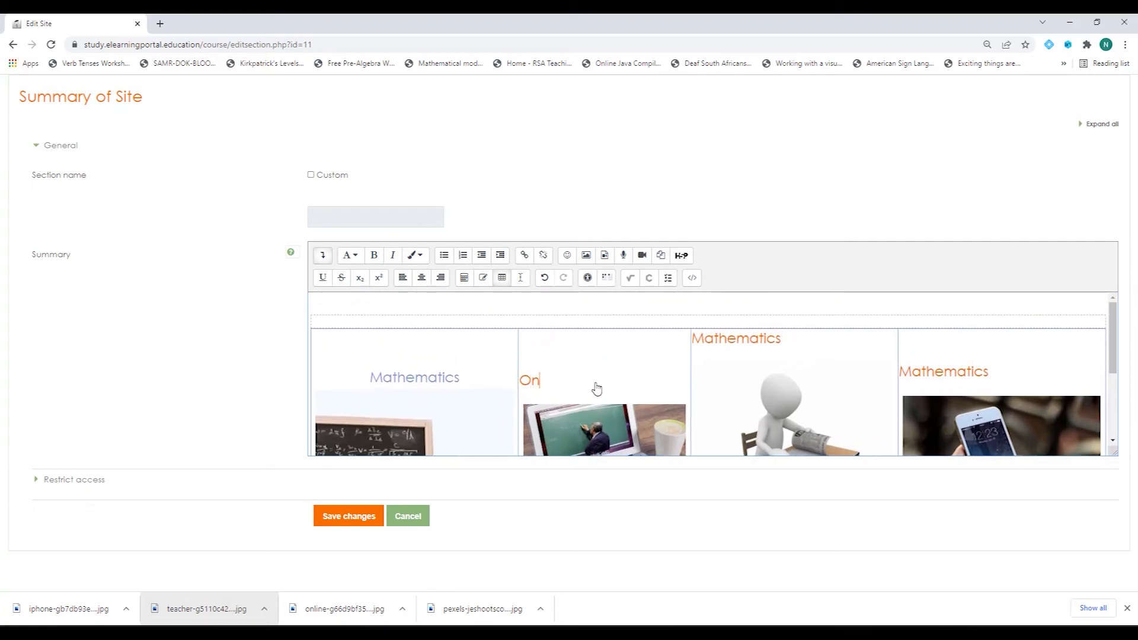
text(line Train)
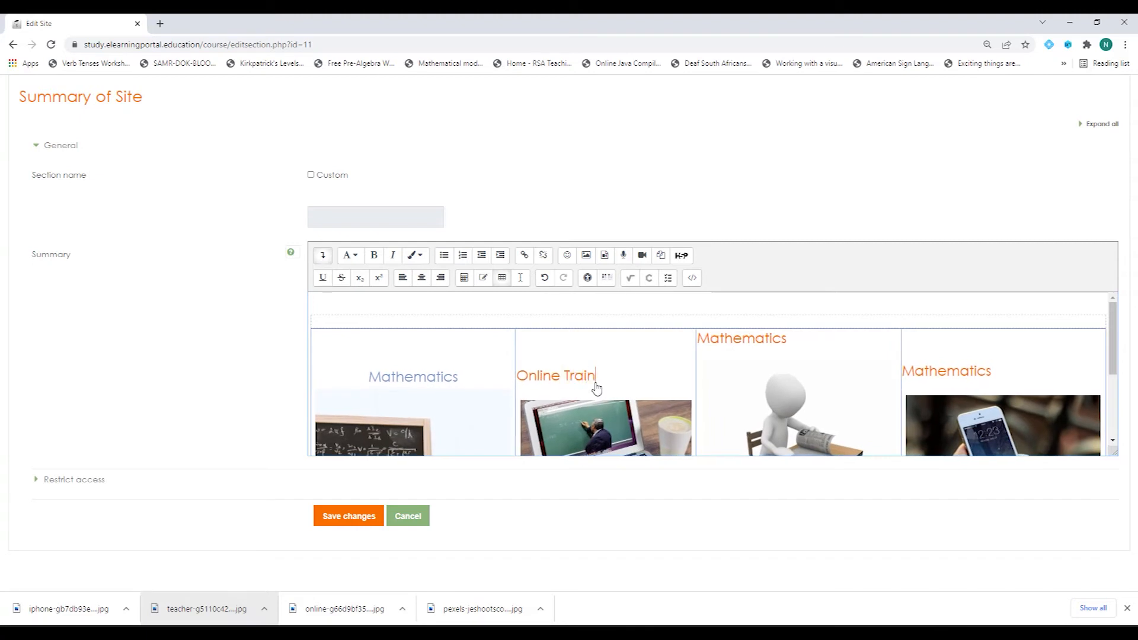
text(ing)
drag(705, 339, 850, 340)
text(Tutoring)
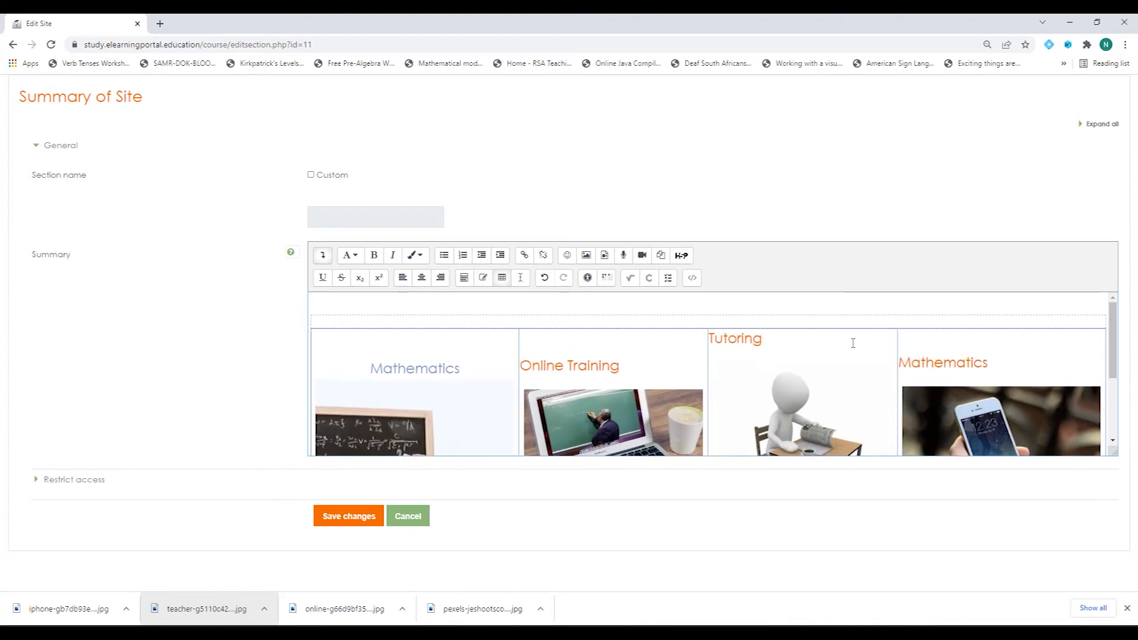
Change the fourth cell's heading to "Communication" and centre the "Online Training", "Tutoring" and "Communication" headings.
drag(902, 362, 1048, 362)
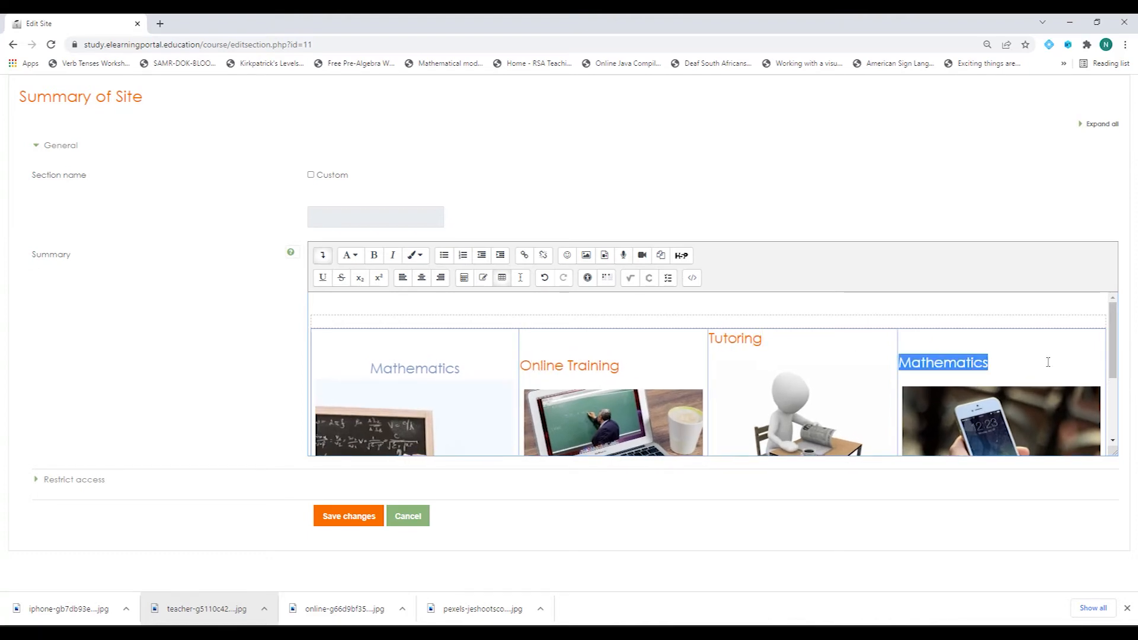
text(Communication)
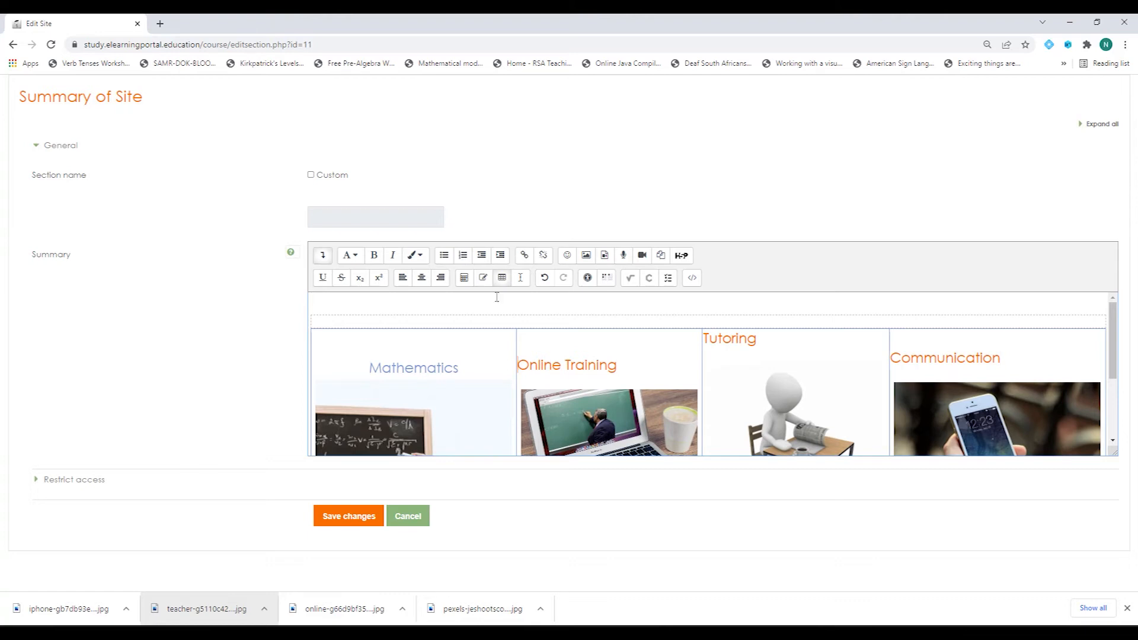
click(422, 277)
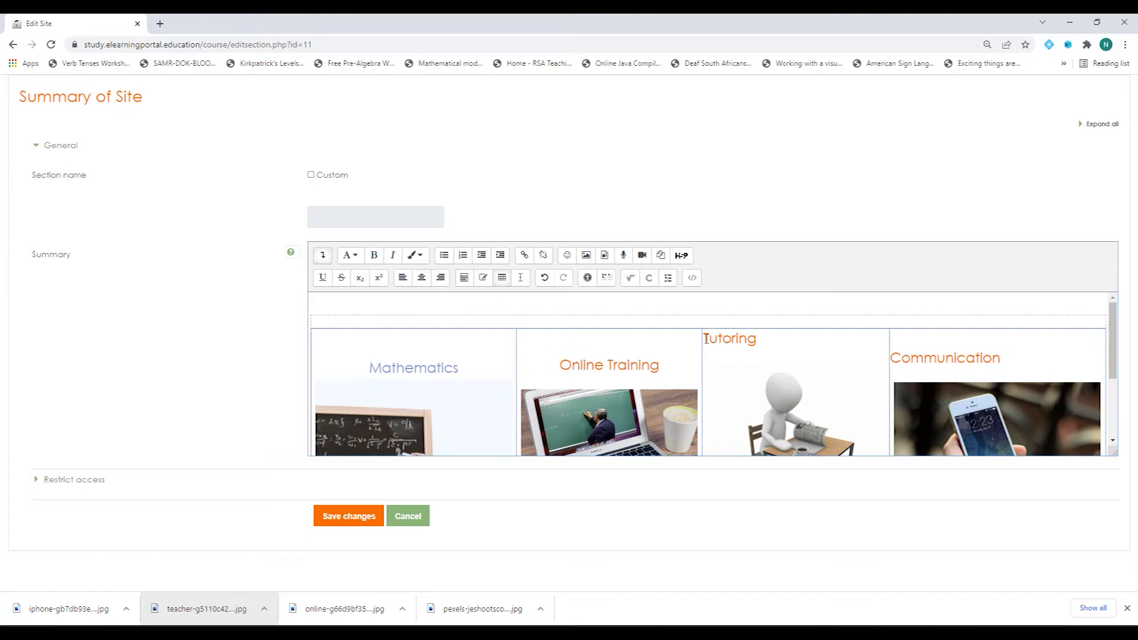
click(421, 277)
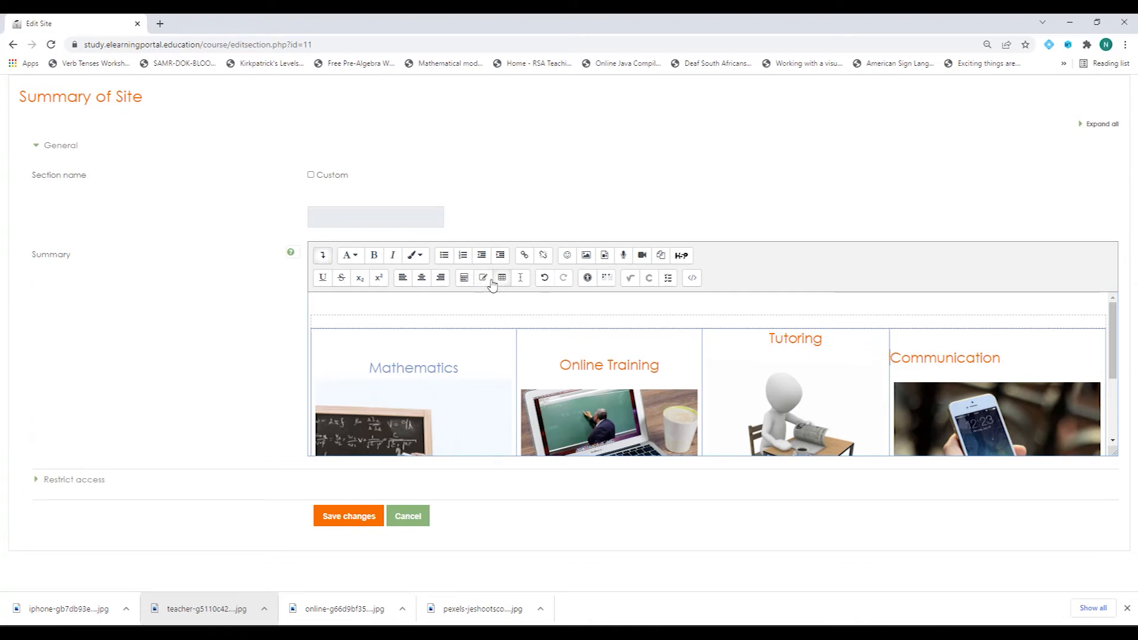
click(423, 277)
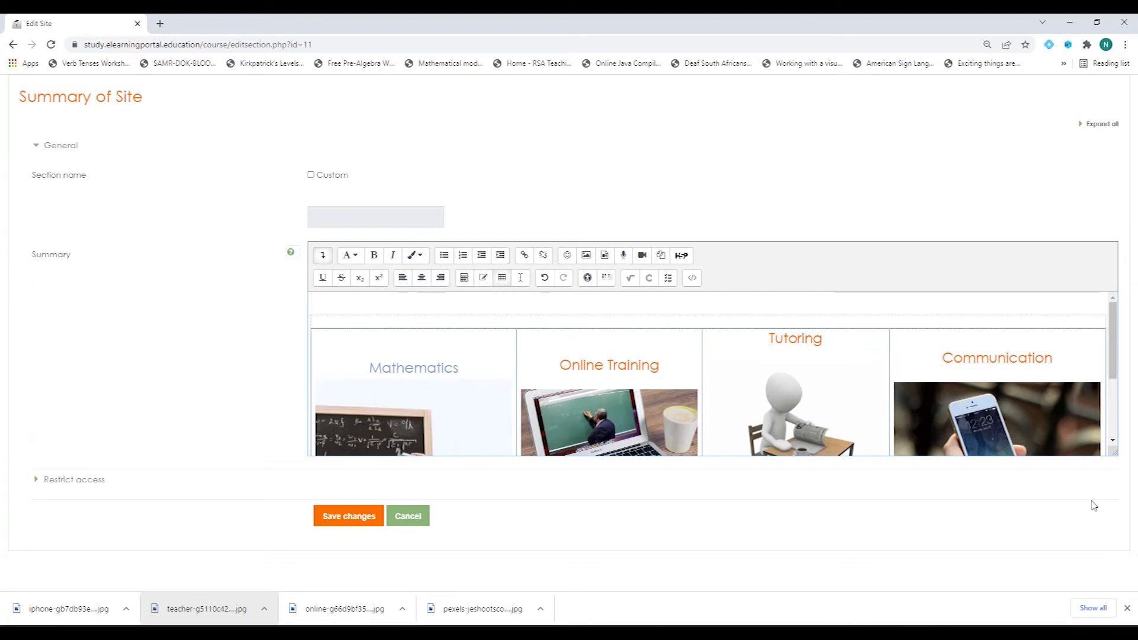
Enlarge the summary editor, remove the blank lines between heading and image in the second, third and fourth cells, and save the changes.
drag(1112, 452, 1129, 585)
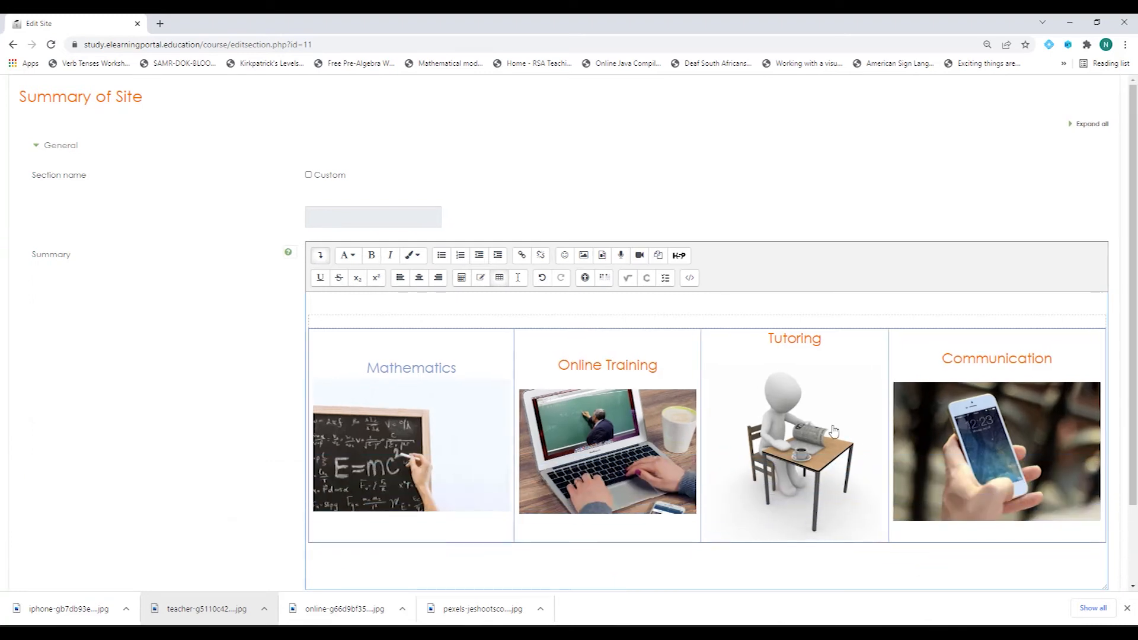
click(753, 371)
click(735, 354)
key(Delete)
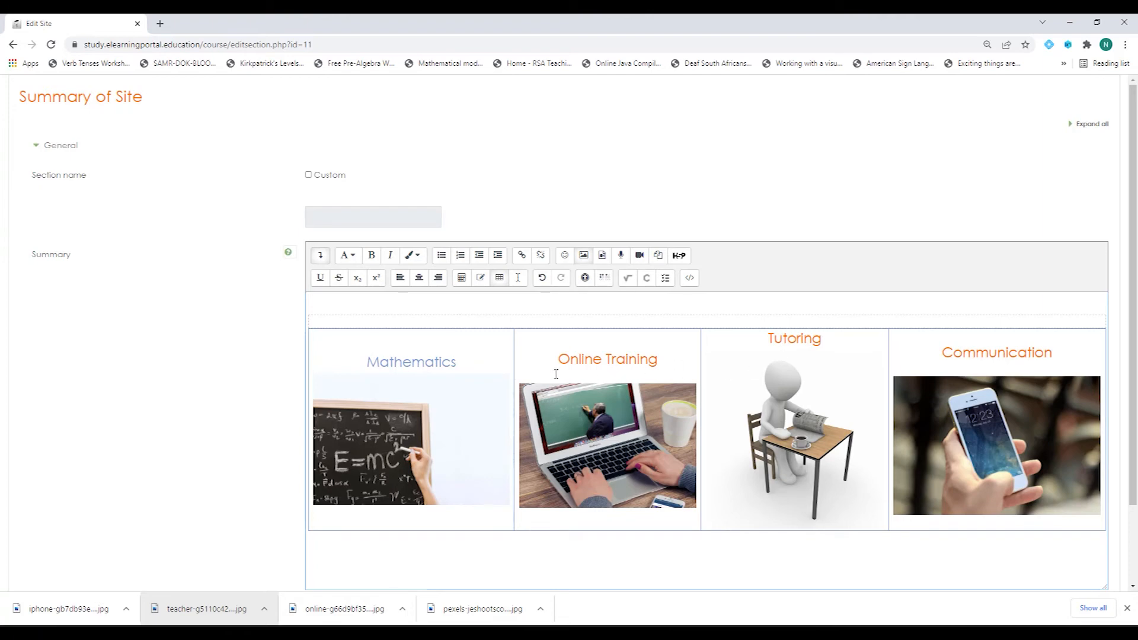
key(Delete)
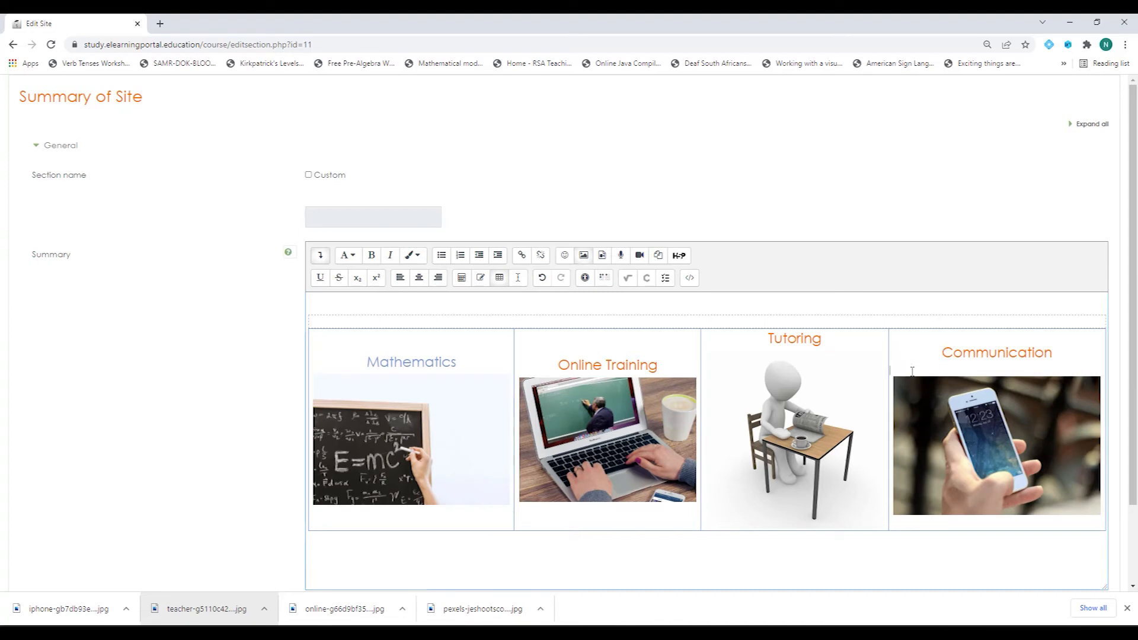
key(Delete)
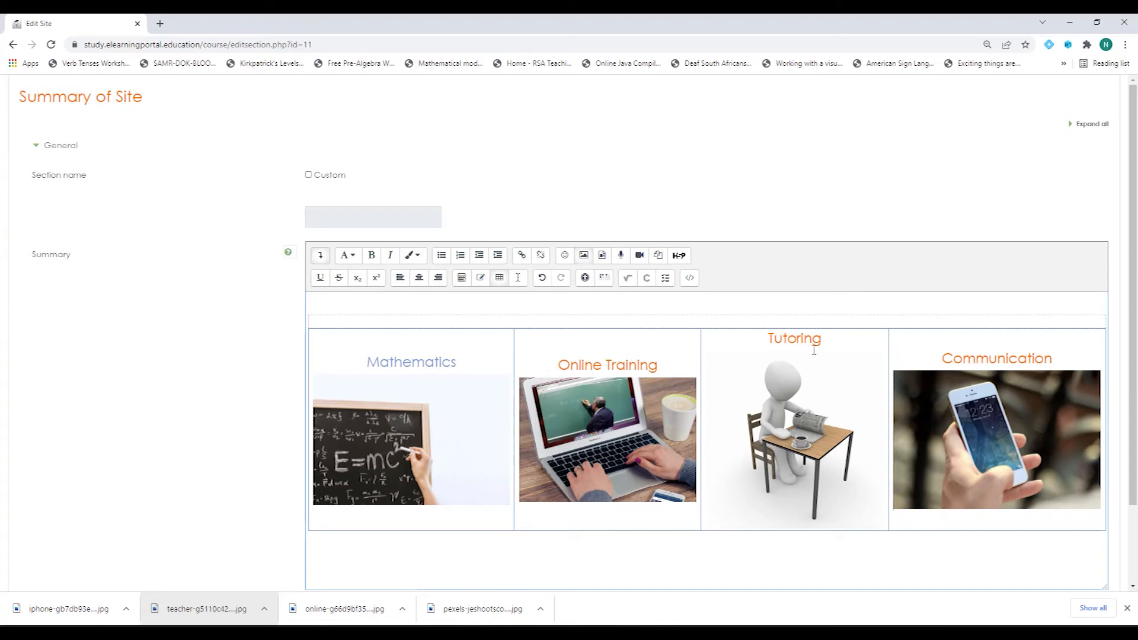
click(796, 363)
scroll(769, 343, down, 3)
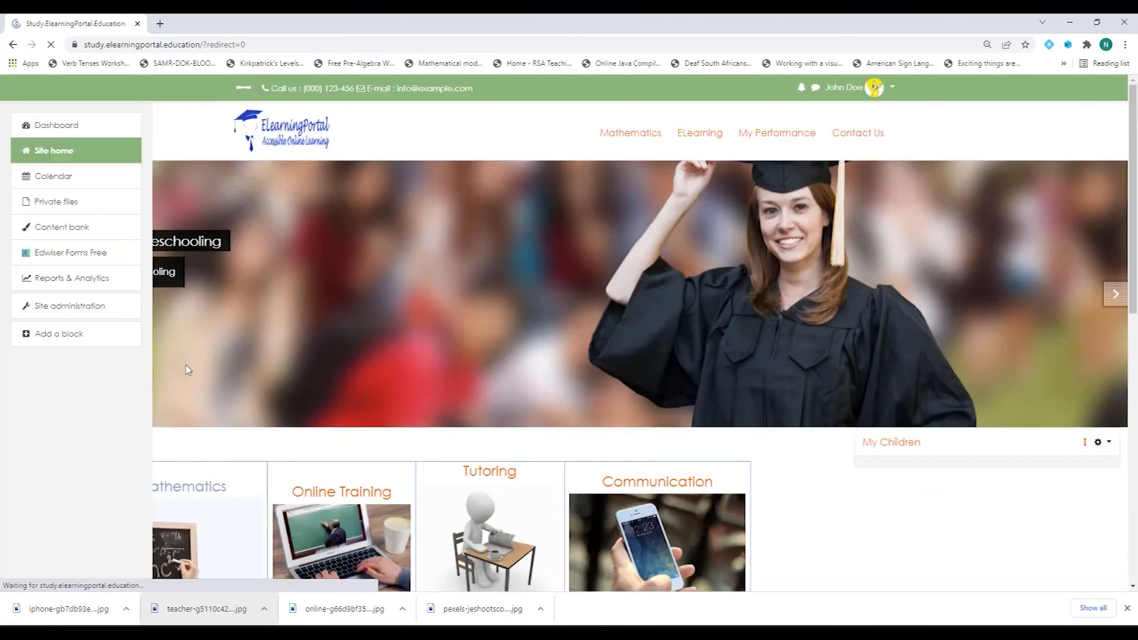
Reopen the site home summary for editing and resize the image under "Tutoring" to 400 x 400.
scroll(676, 382, down, 3)
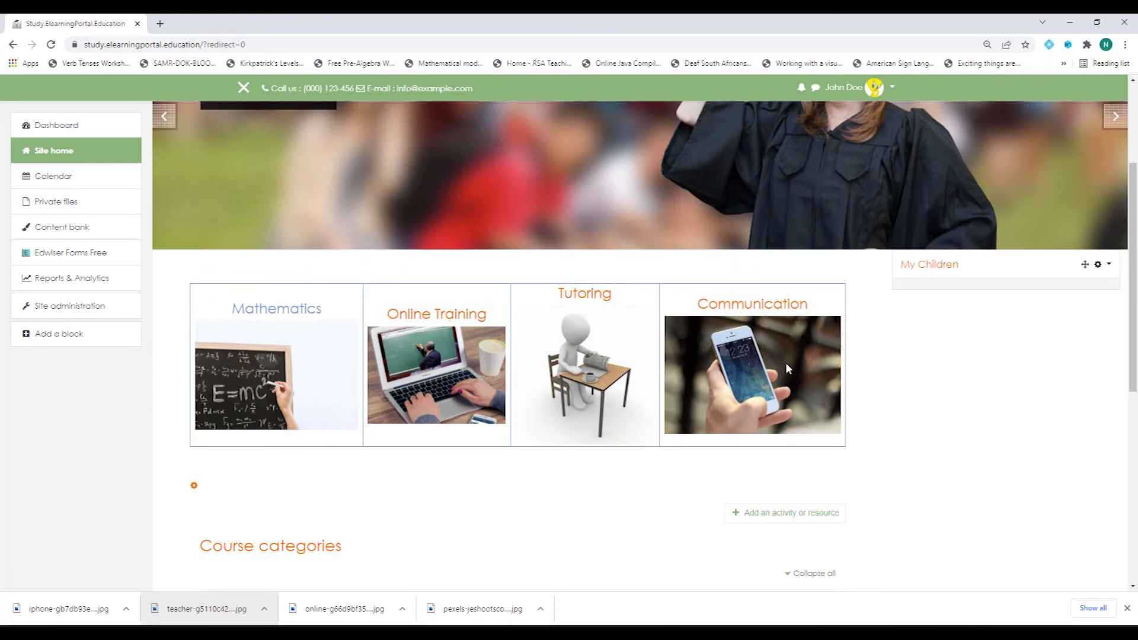
click(194, 485)
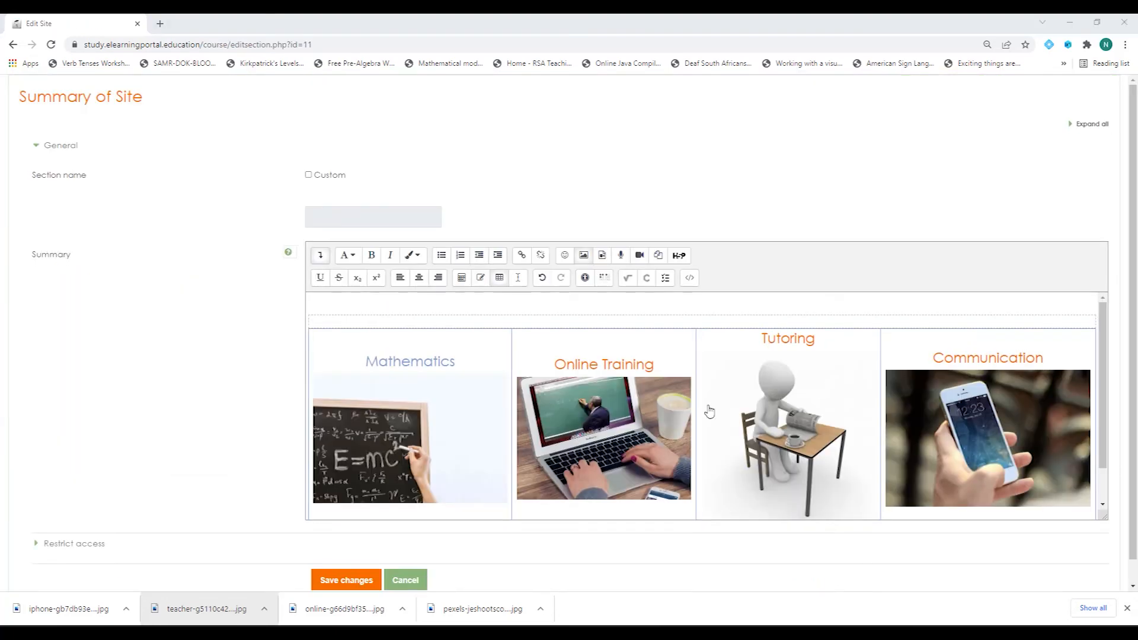
double_click(781, 419)
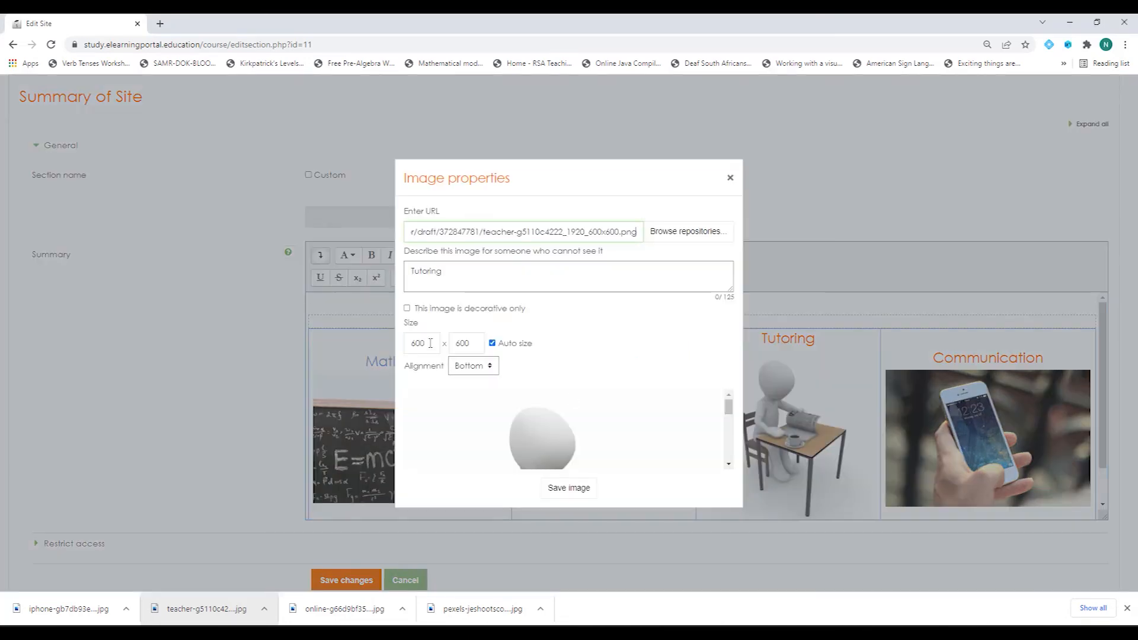
click(472, 342)
double_click(471, 342)
text(40)
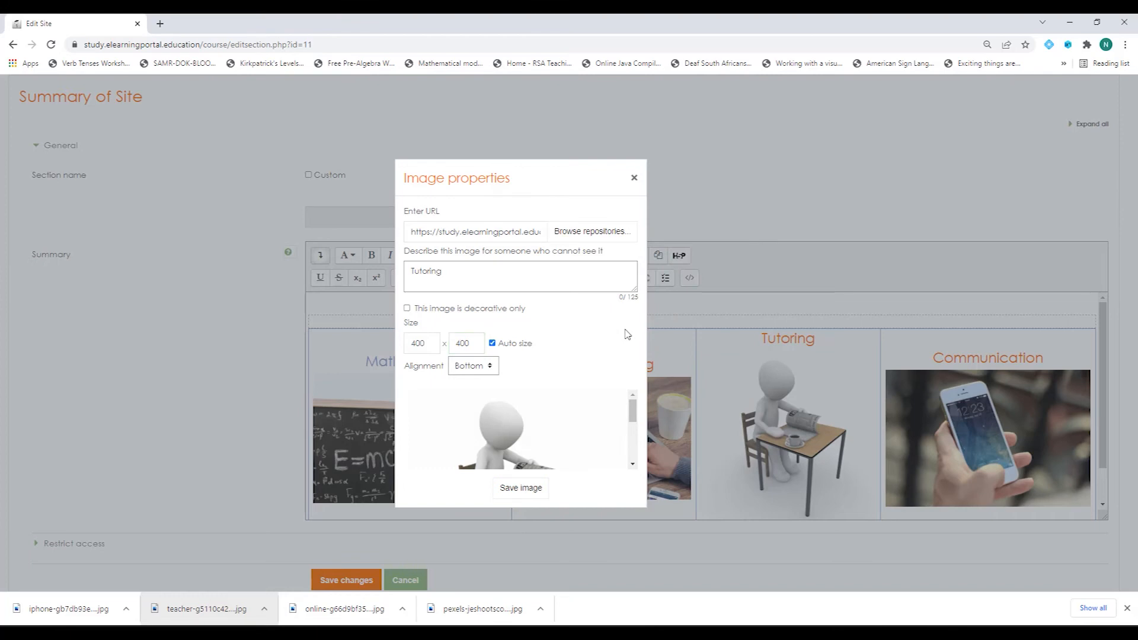
click(522, 489)
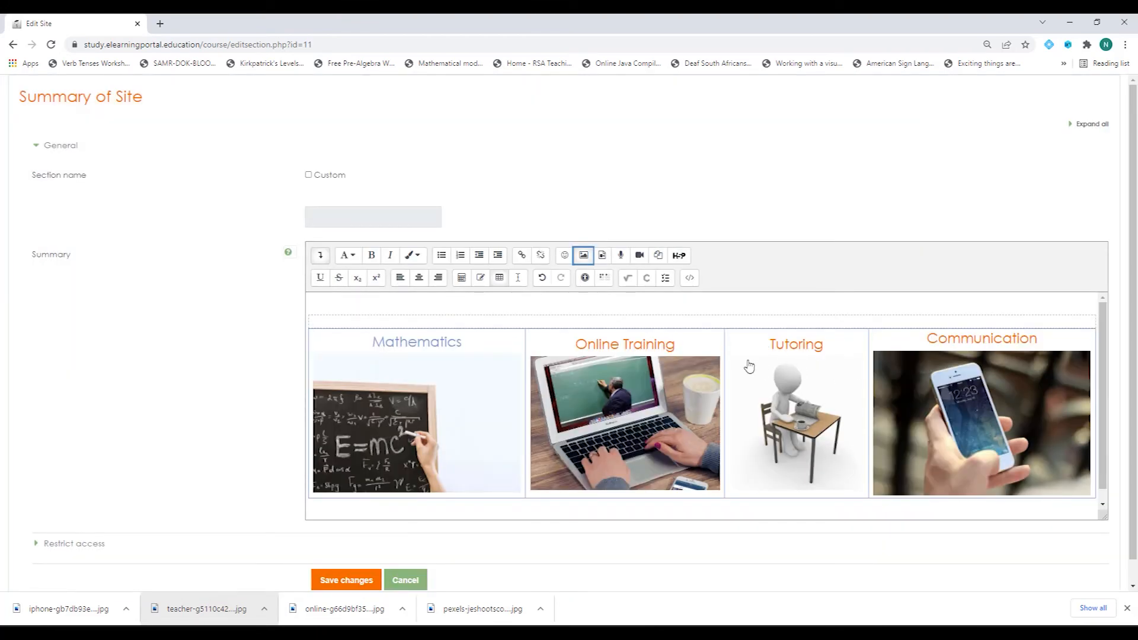
Save the summary changes and bring the table into view on the site home page.
click(769, 345)
scroll(744, 425, down, 1)
click(361, 581)
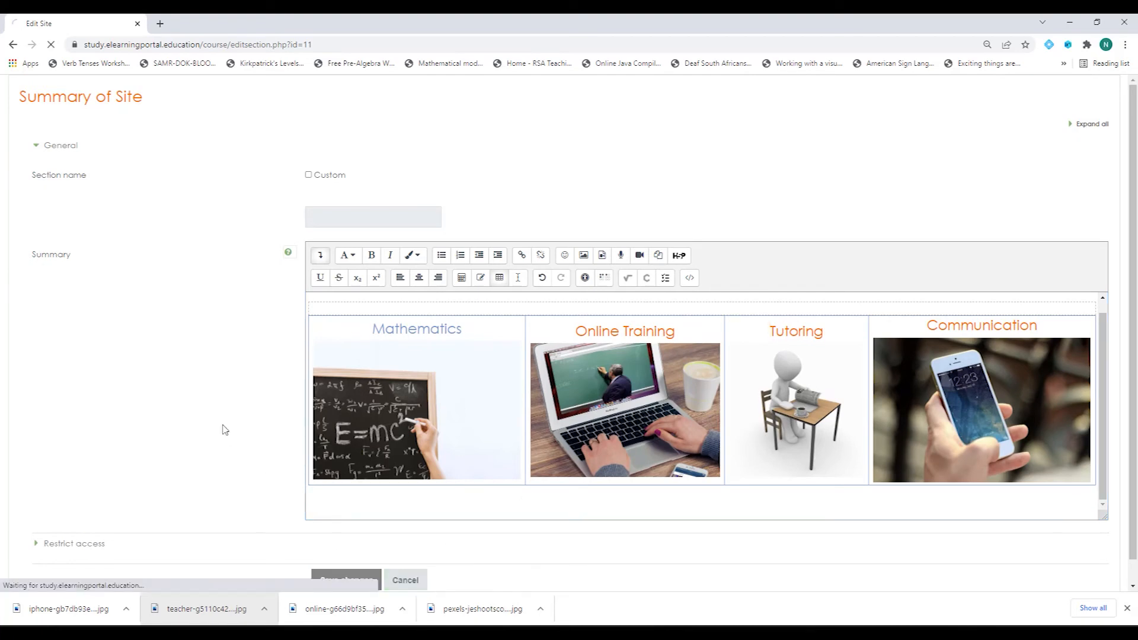
scroll(609, 421, down, 3)
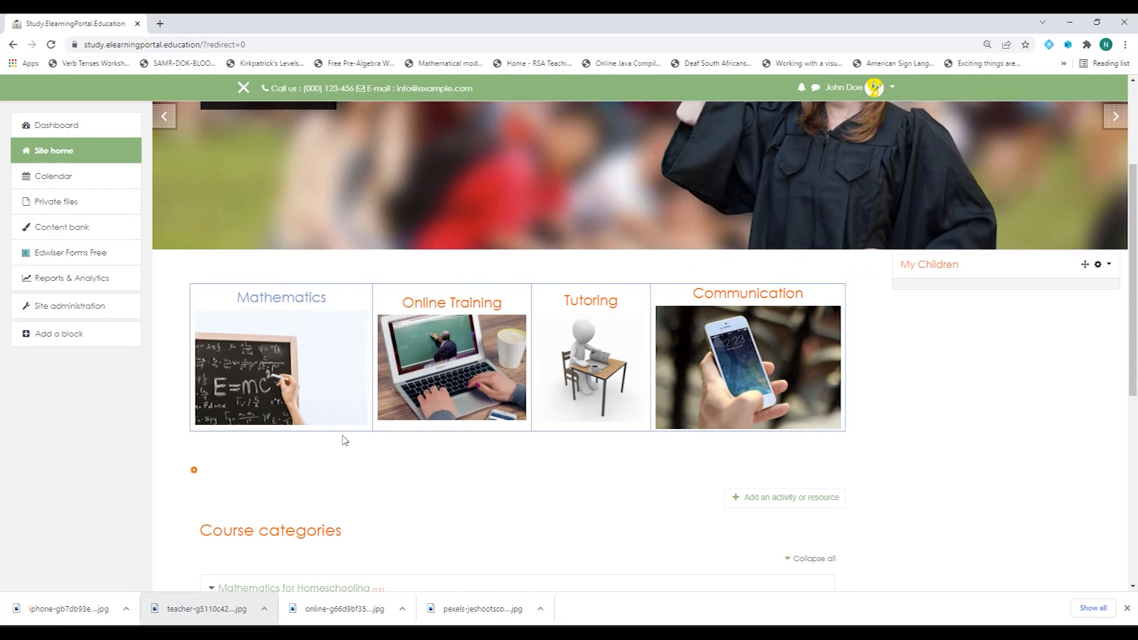
Reopen the site home summary for editing and colour the "Online Training" heading blue.
click(194, 470)
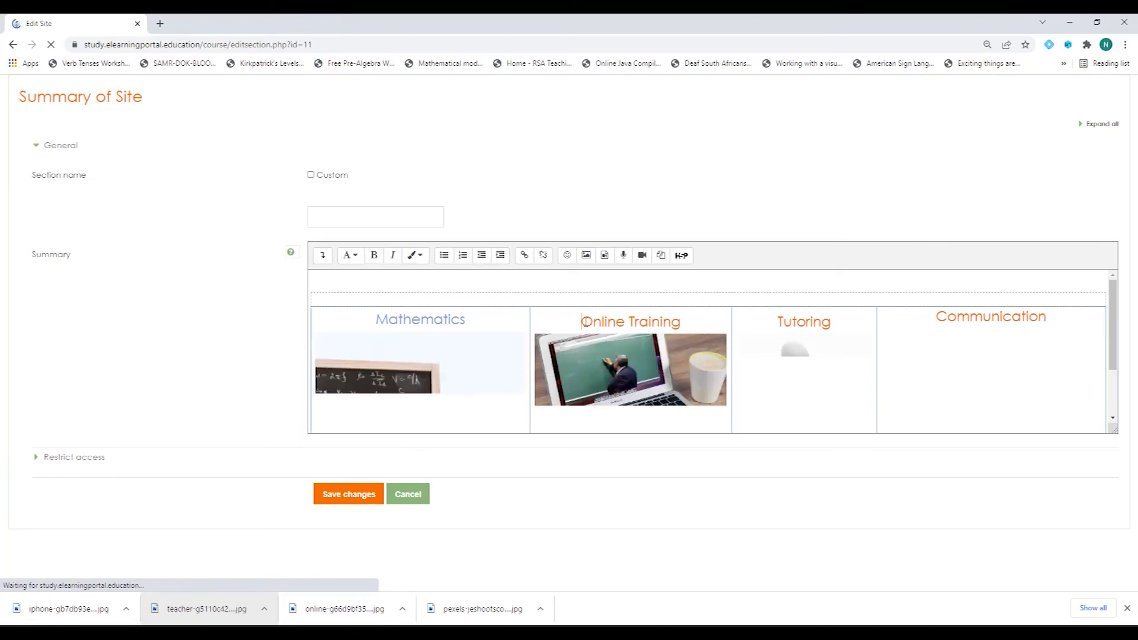
drag(581, 322, 681, 318)
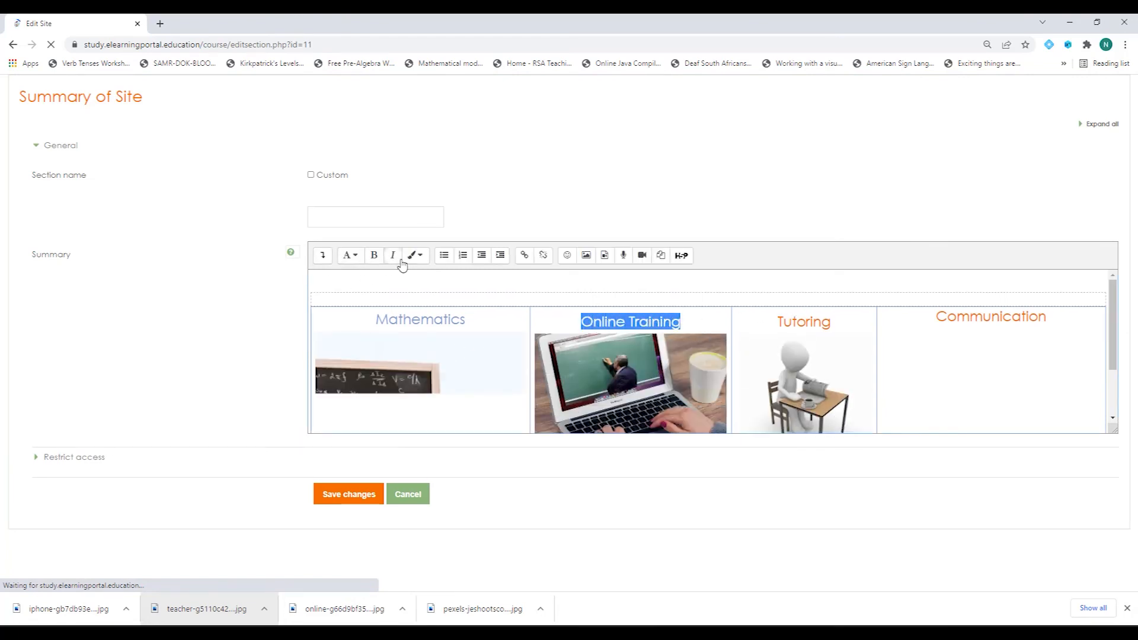
click(419, 261)
click(418, 359)
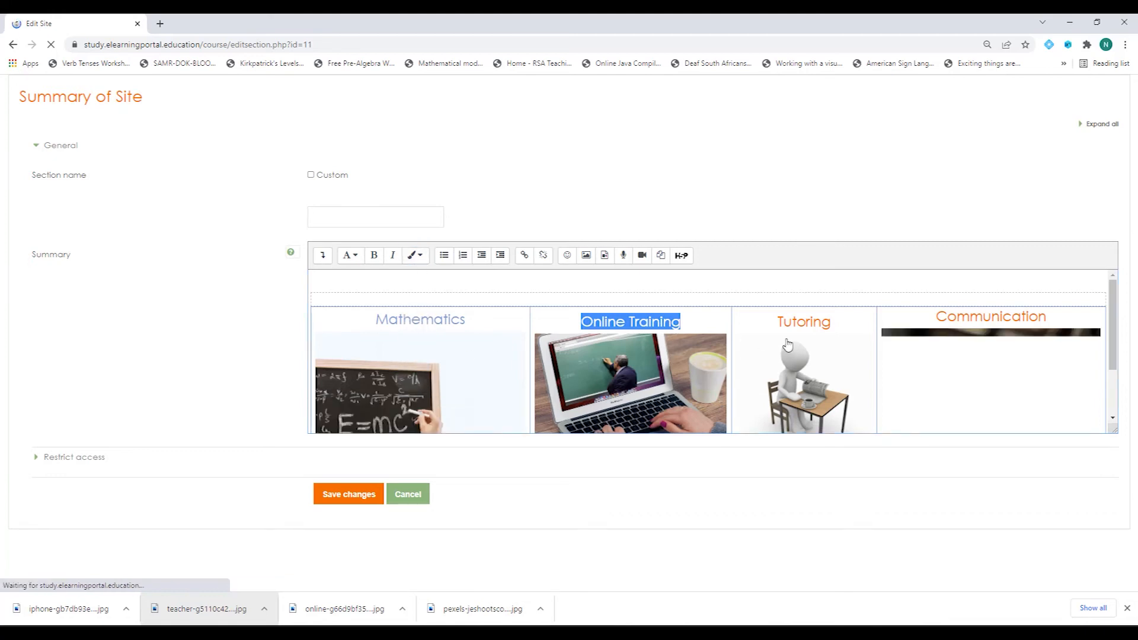
Colour the "Tutoring" and "Communication" headings blue, matching the "Mathematics" heading.
click(779, 324)
drag(778, 324, 832, 321)
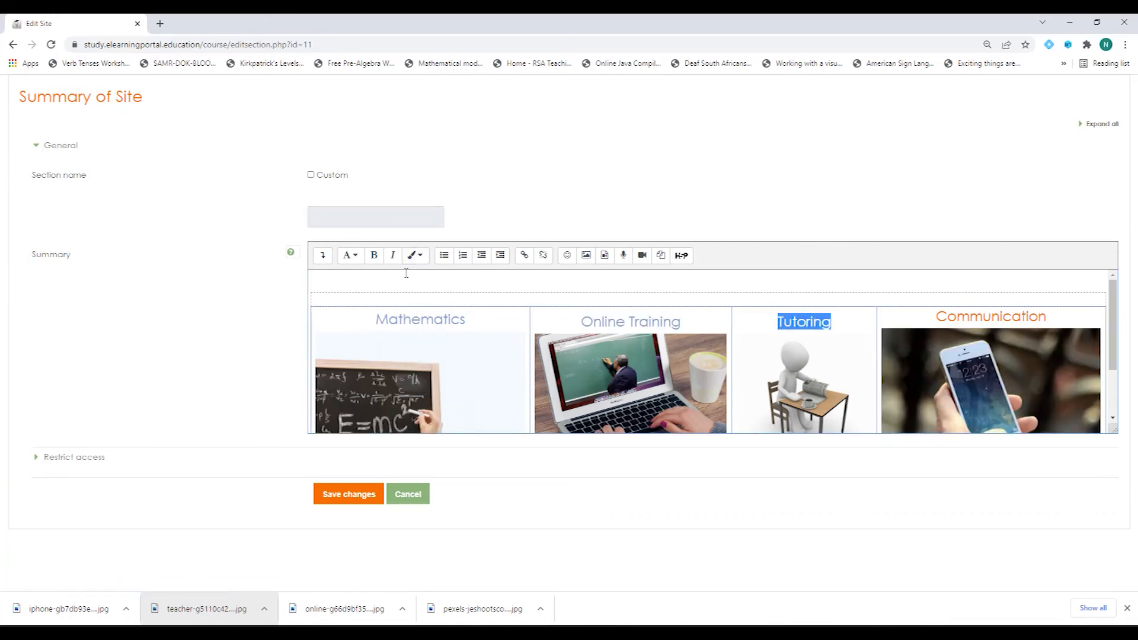
click(418, 255)
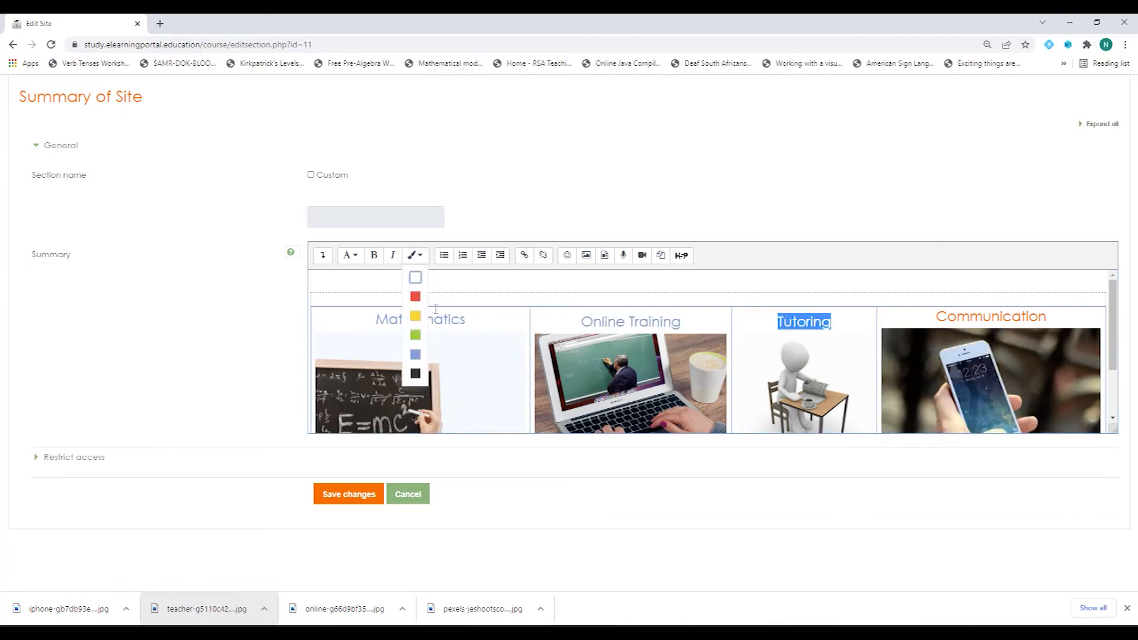
click(415, 354)
drag(928, 316, 1077, 316)
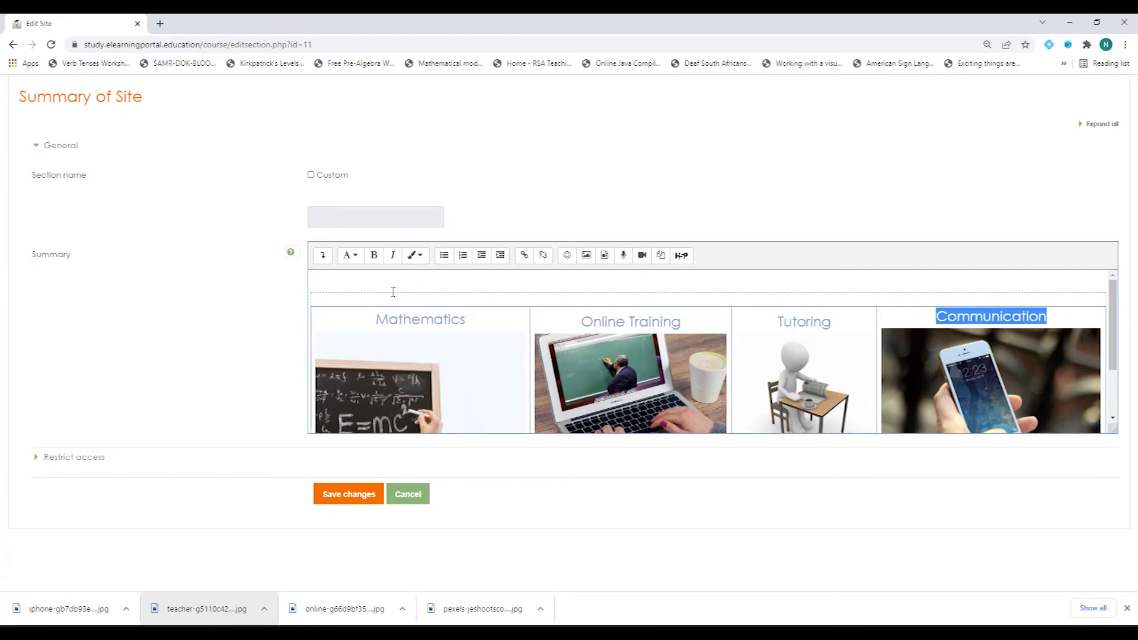
click(419, 256)
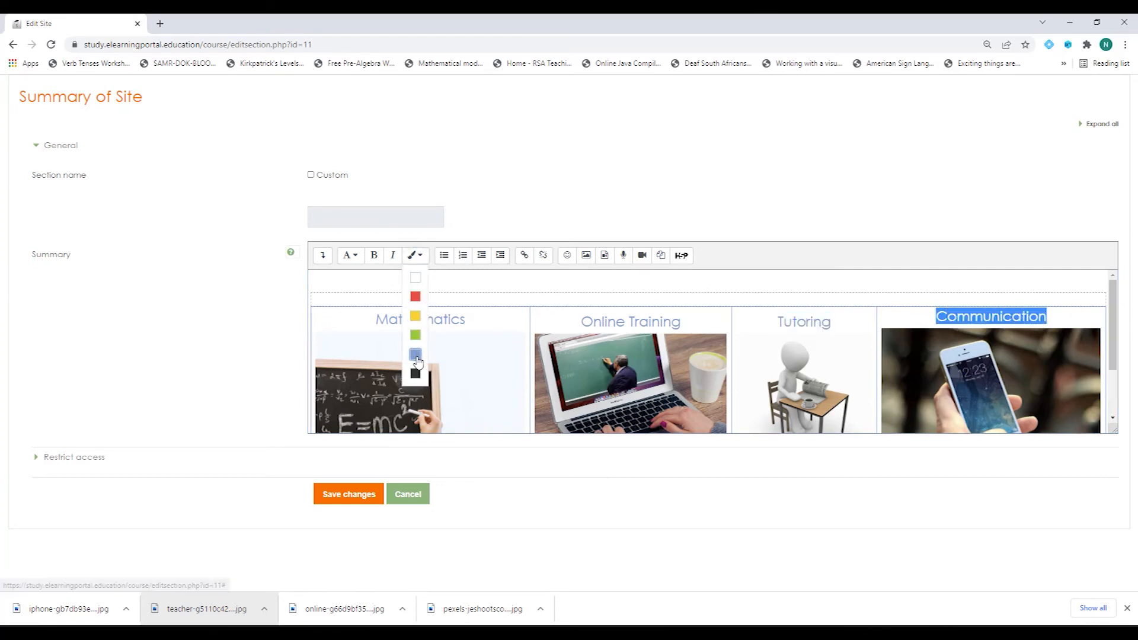
click(415, 354)
Check the recoloured table in the summary editor and save the changes.
click(811, 372)
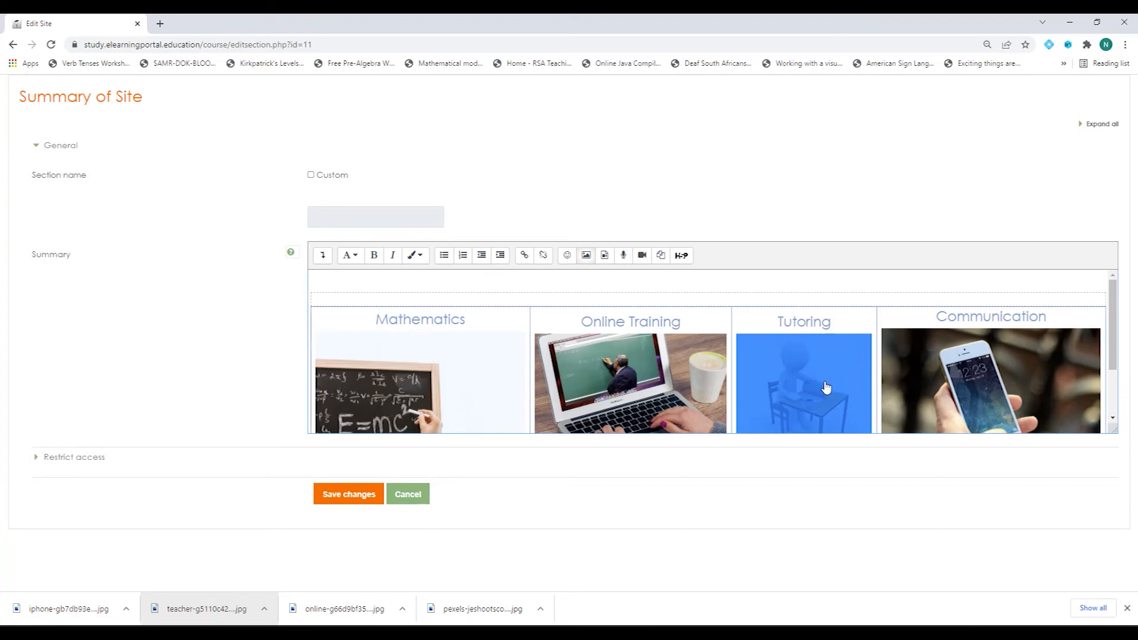
scroll(828, 379, down, 2)
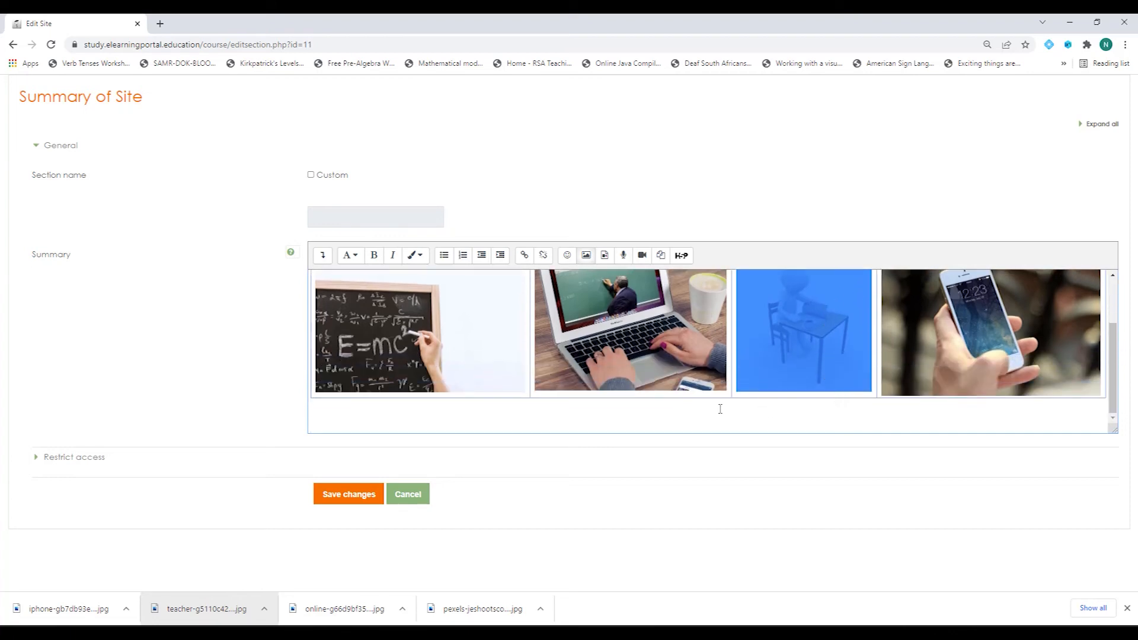
scroll(726, 409, up, 1)
click(358, 495)
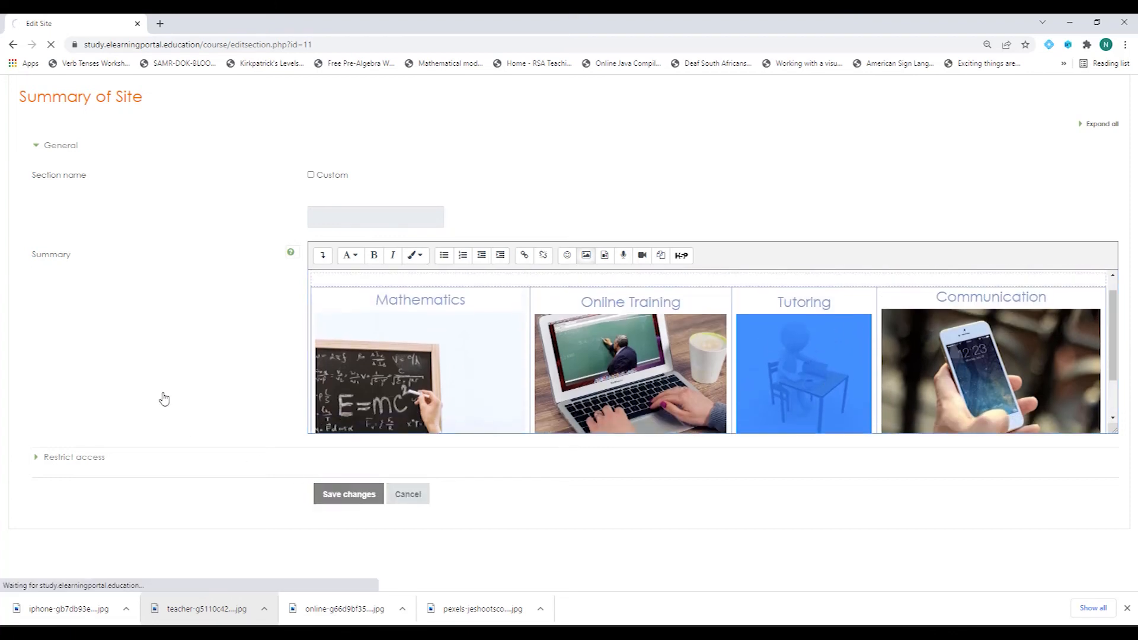
Examine the finished four-column table on the site home page together with the banner above and the course categories below.
scroll(541, 421, down, 4)
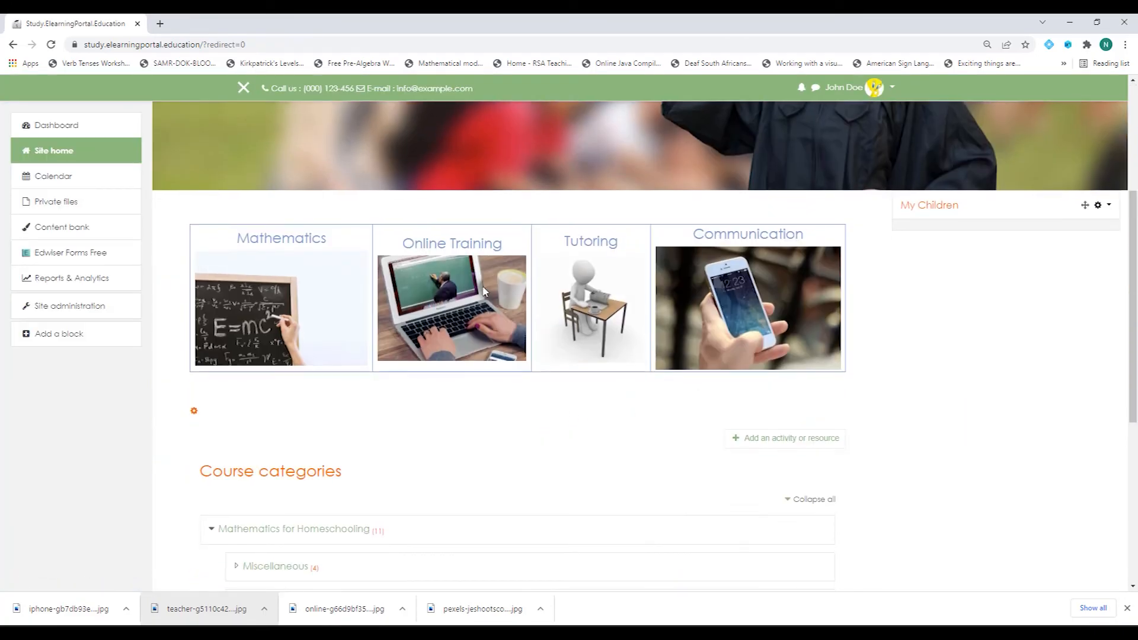
scroll(565, 437, up, 4)
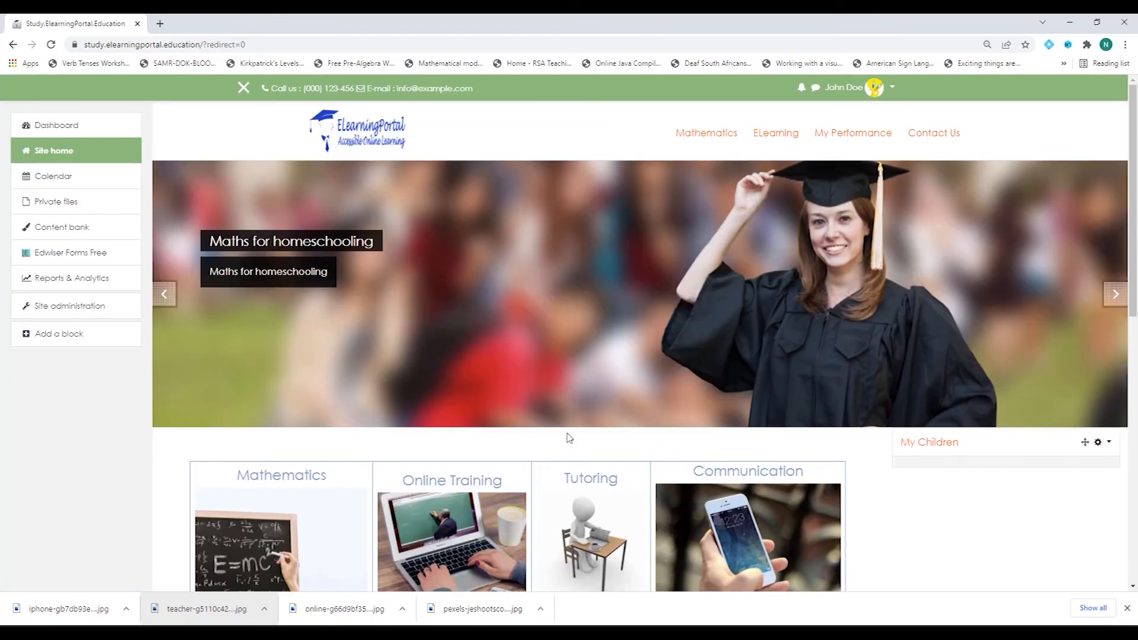
scroll(363, 360, down, 6)
scroll(385, 343, up, 3)
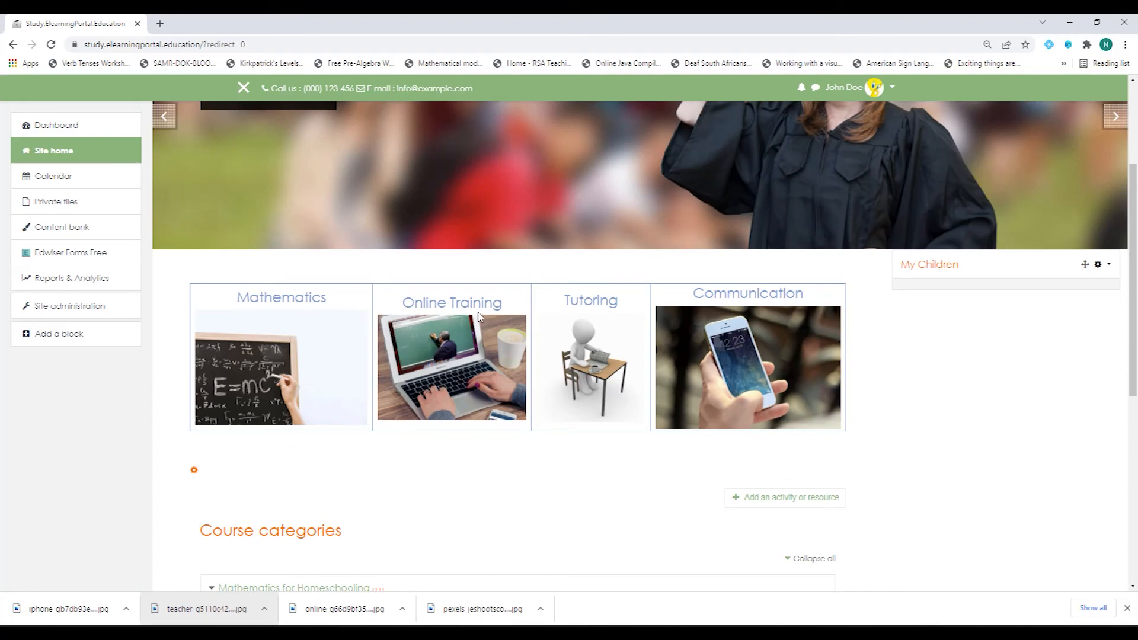
scroll(456, 355, up, 3)
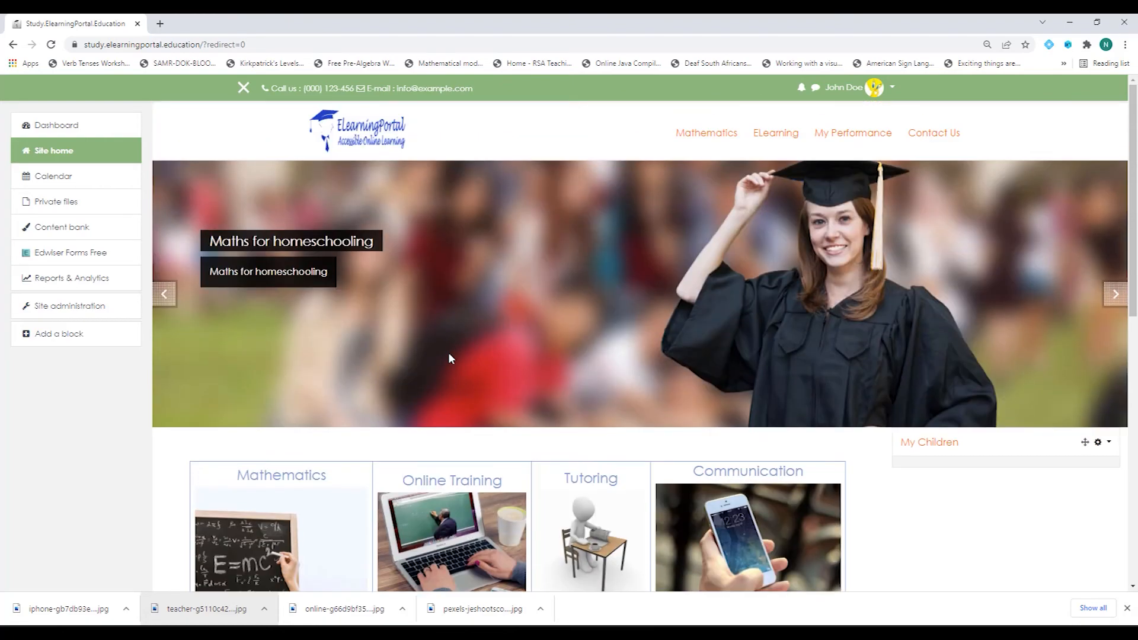
scroll(308, 474, down, 3)
scroll(267, 490, up, 1)
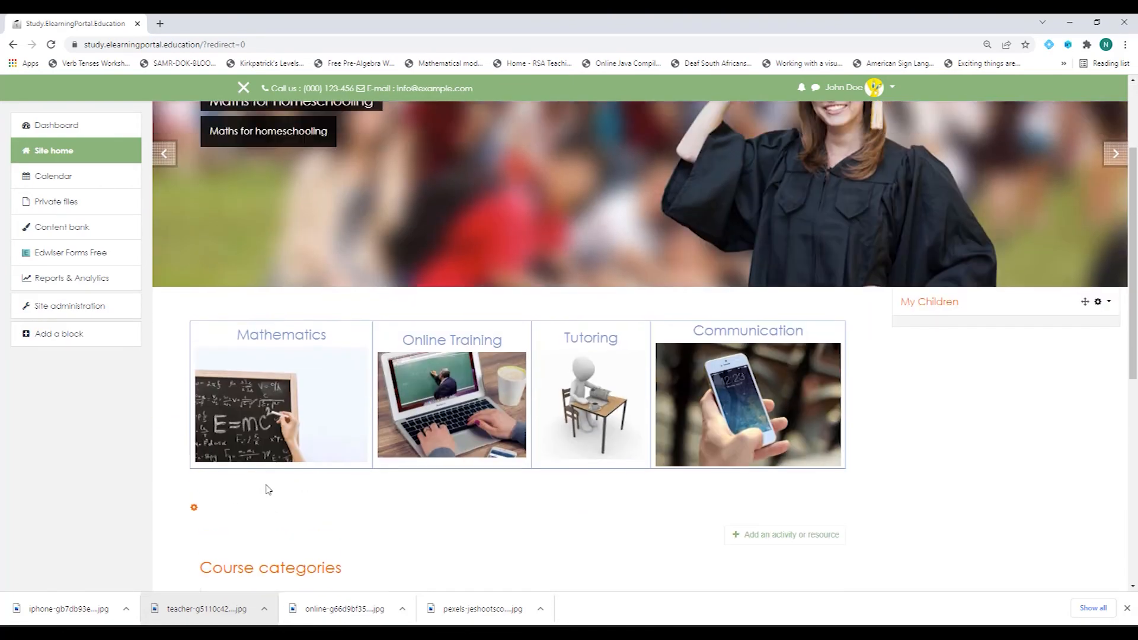
scroll(268, 489, up, 3)
scroll(307, 368, down, 5)
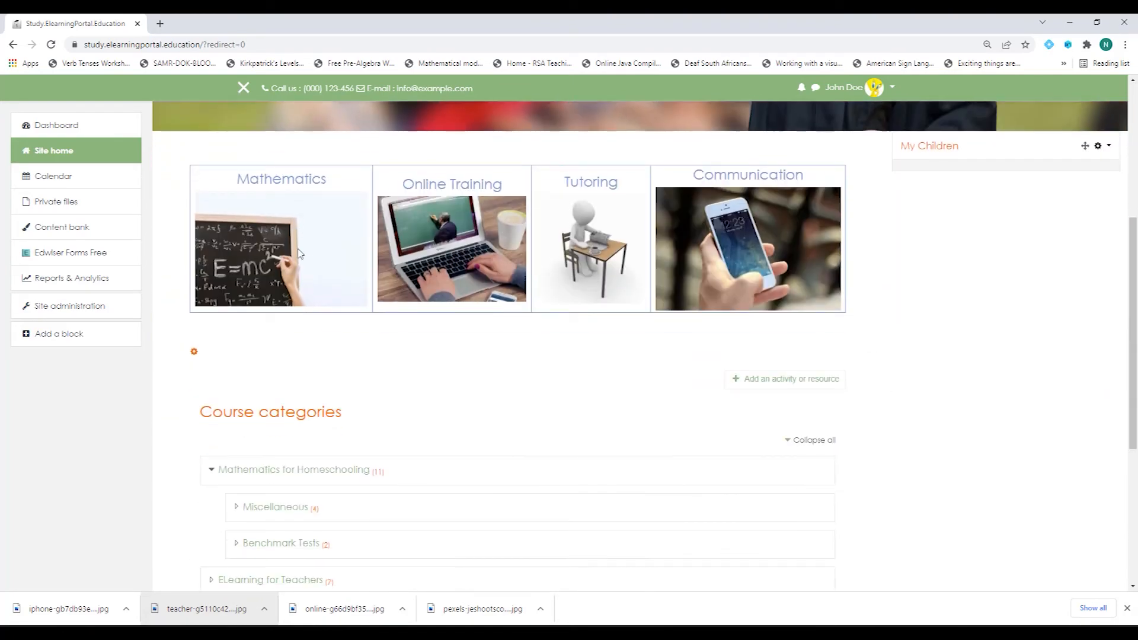
Open the "Mathematics for Homeschooling" course category and its "Functions" course.
click(331, 474)
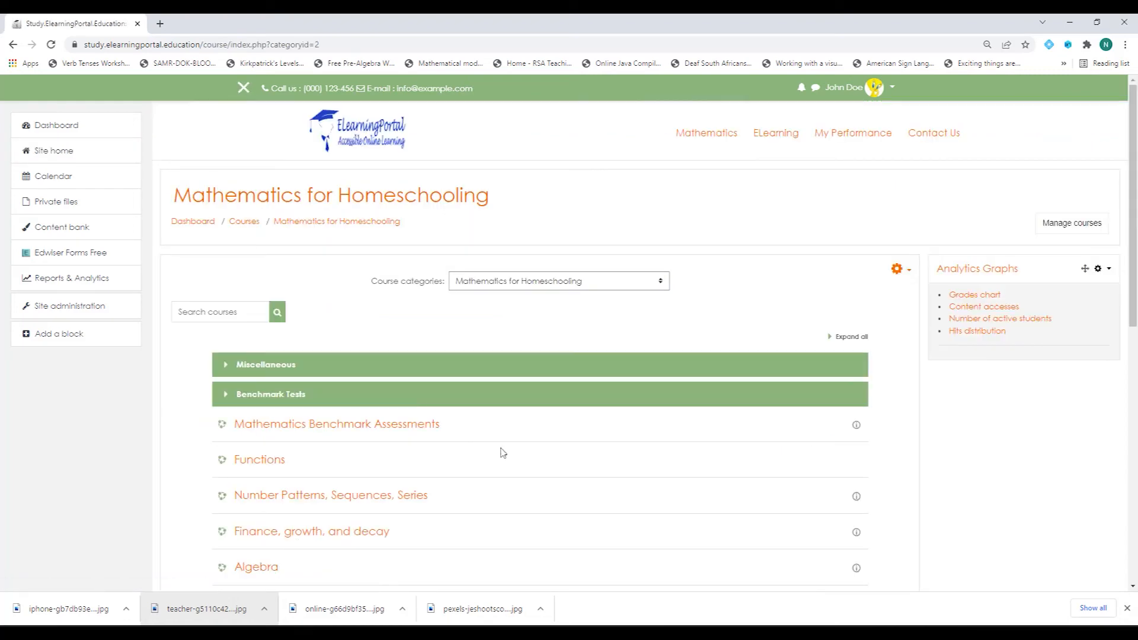
click(272, 466)
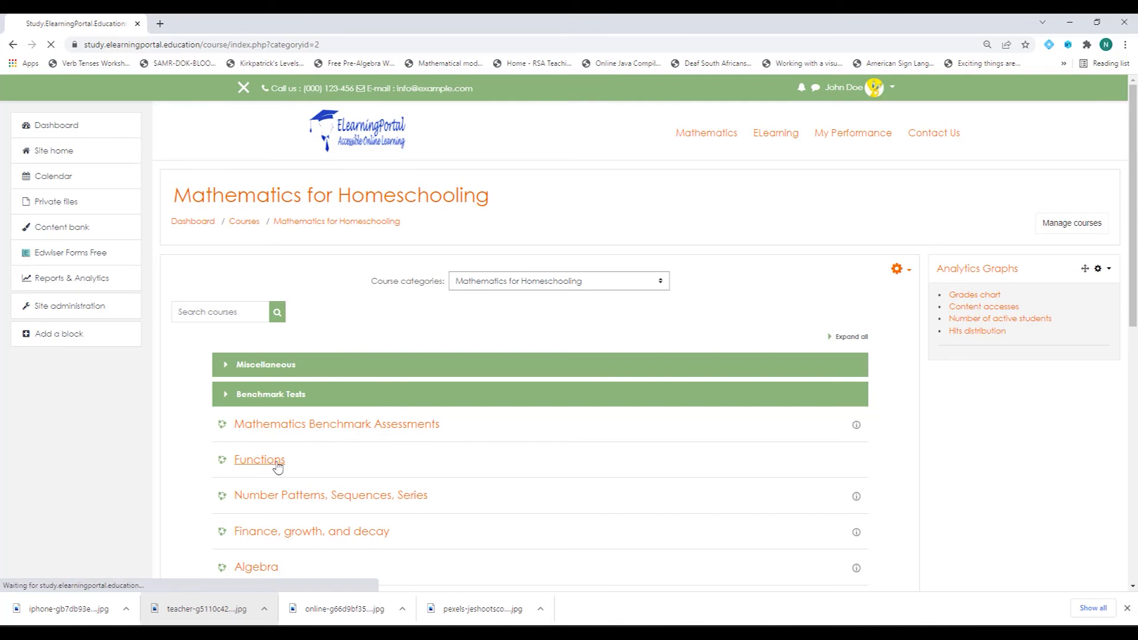
Copy the web address of the "Functions" course page.
click(219, 43)
right_click(220, 43)
click(261, 125)
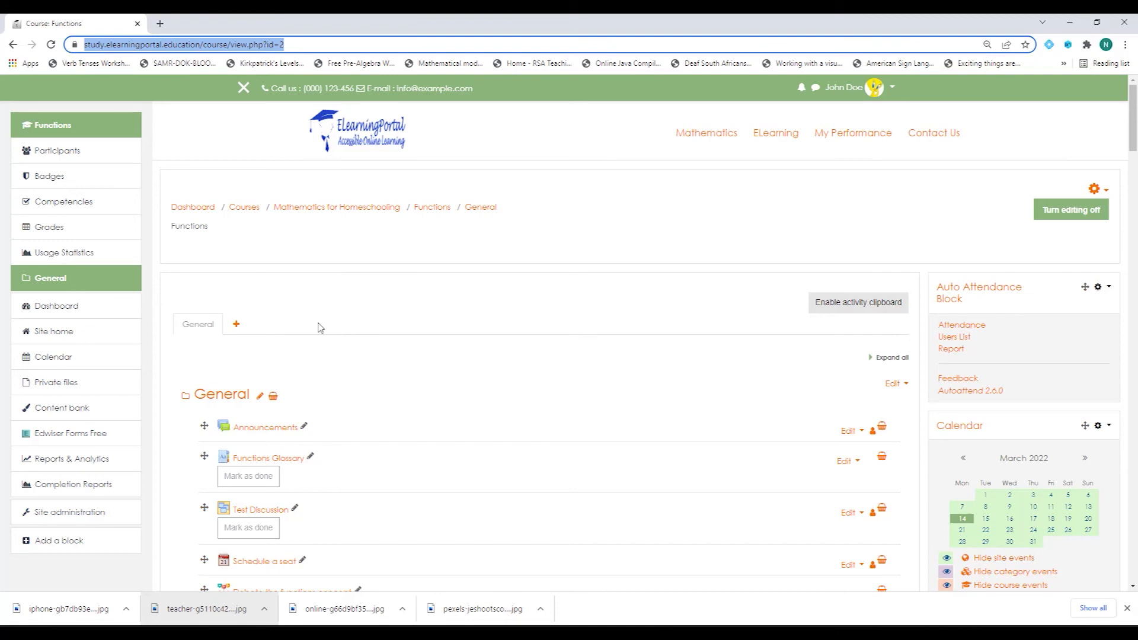
In the site home summary, link the "Mathematics" heading to the copied "Functions" course address.
click(68, 335)
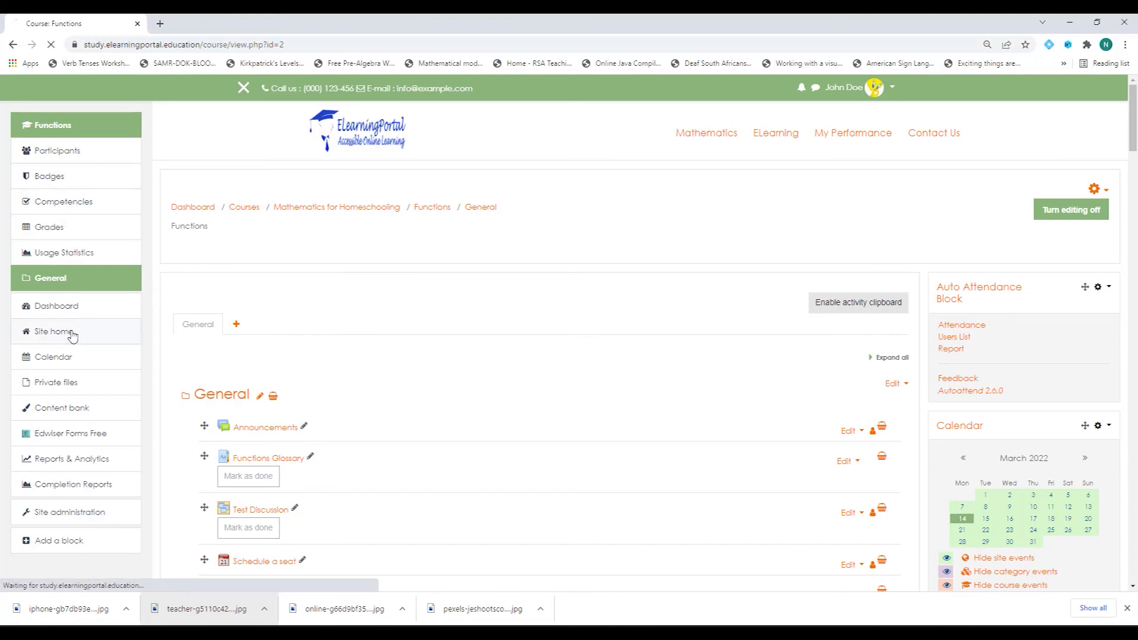
scroll(392, 328, down, 4)
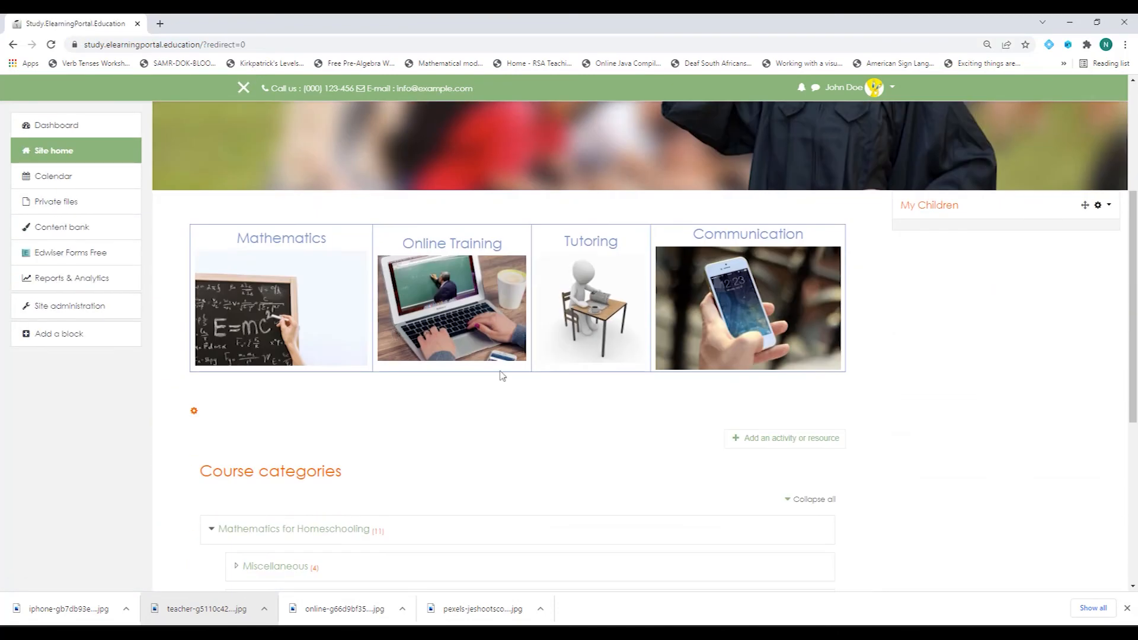
click(194, 410)
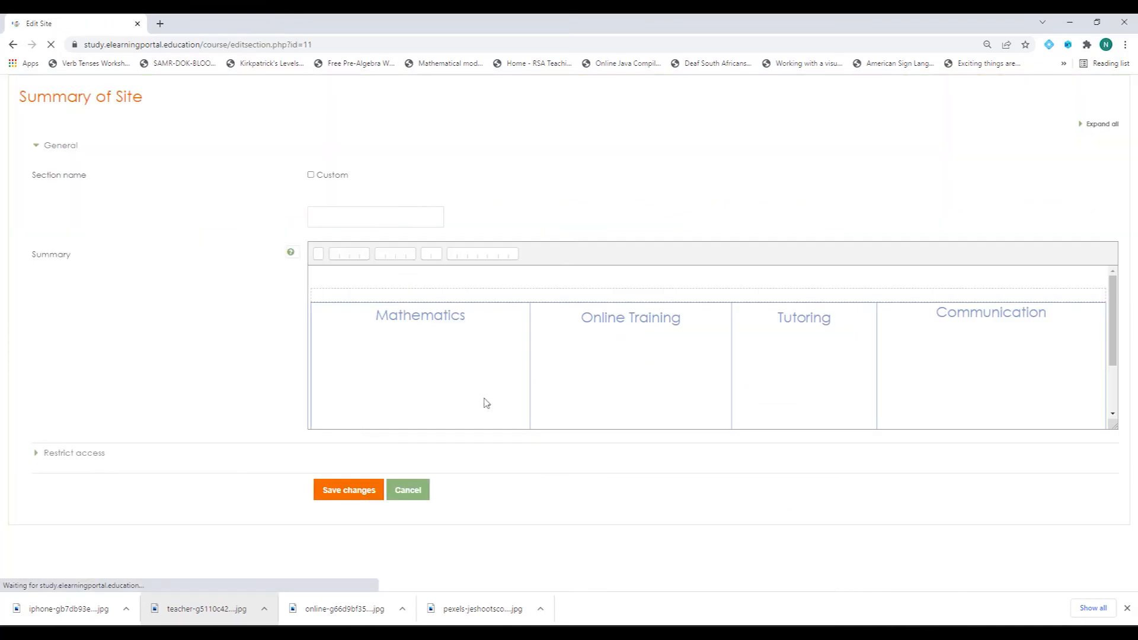
drag(375, 321, 481, 318)
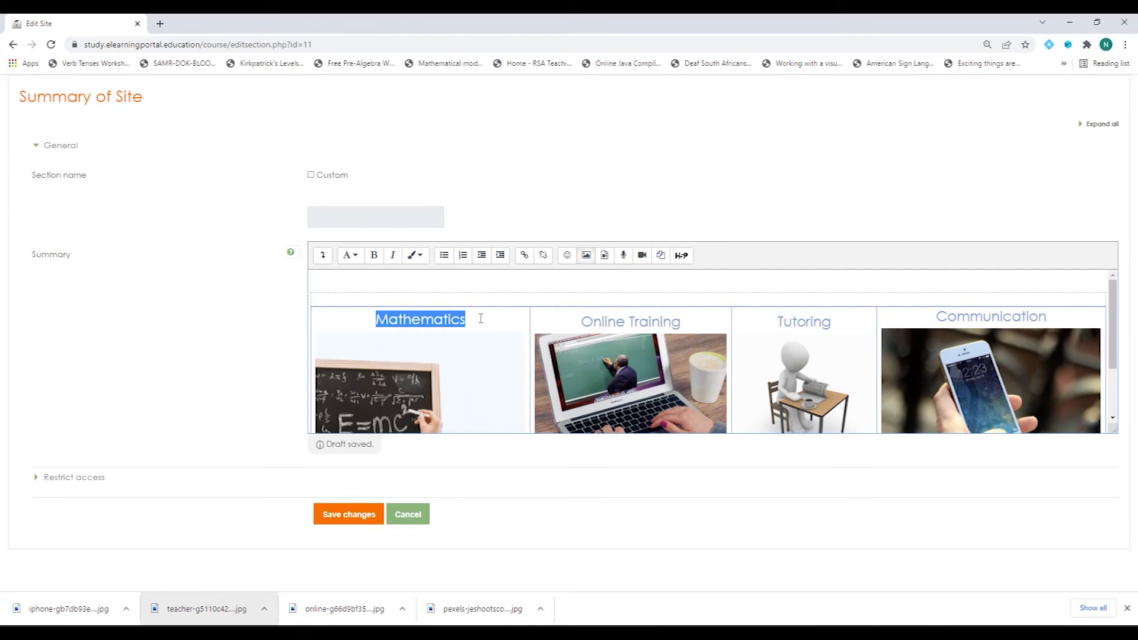
click(524, 259)
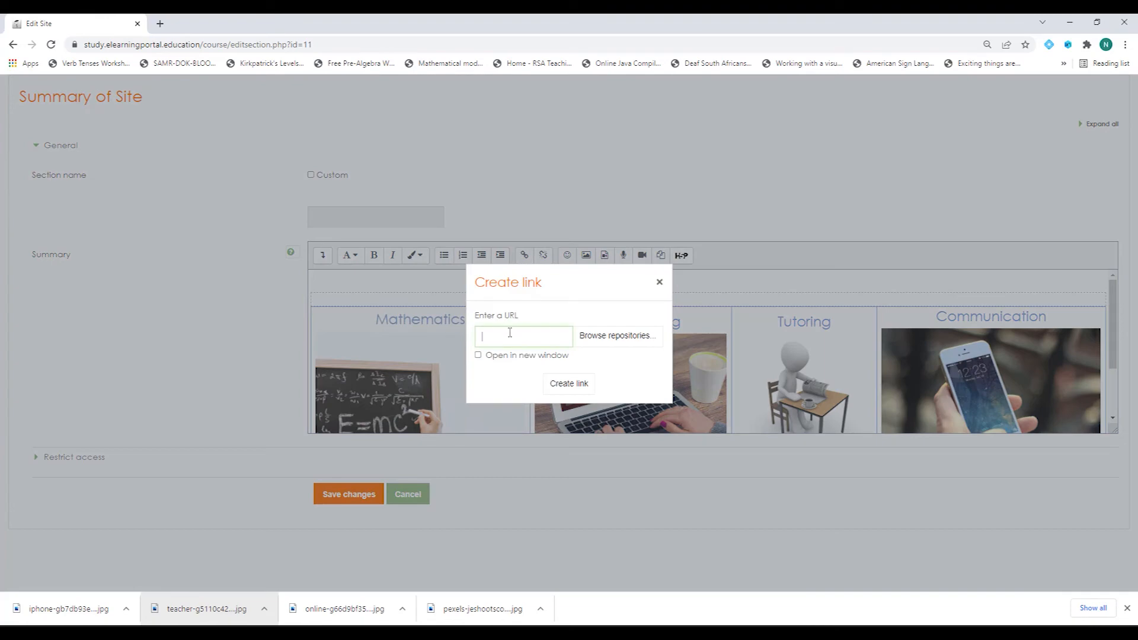
key(ctrl+v)
click(569, 384)
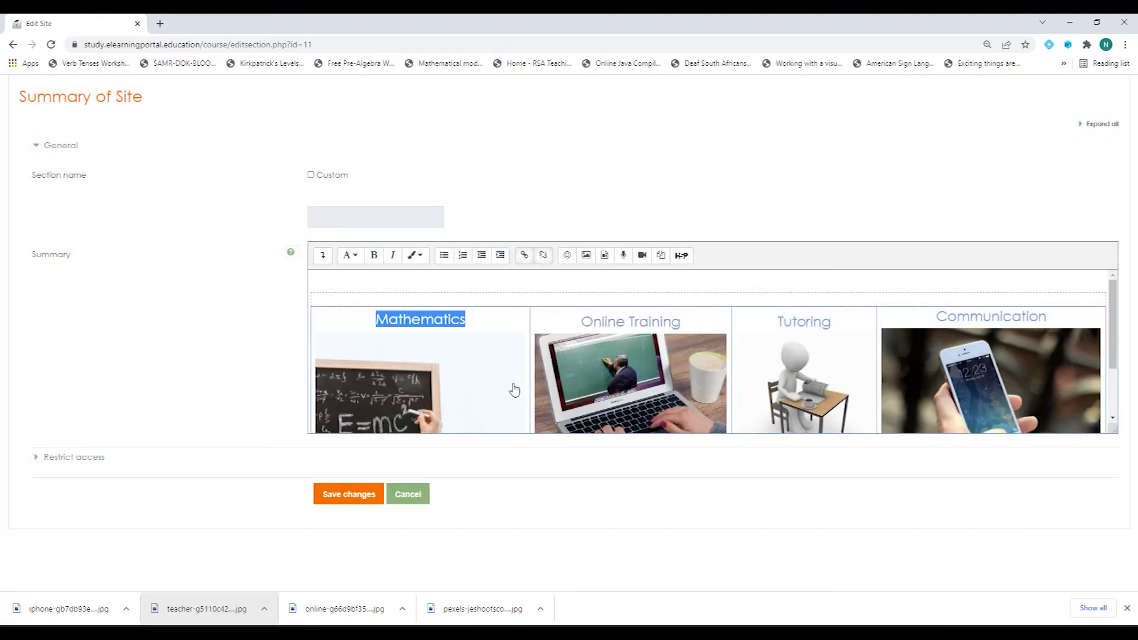
Link the blackboard image under "Mathematics" to the same "Functions" course address and save the summary.
click(422, 388)
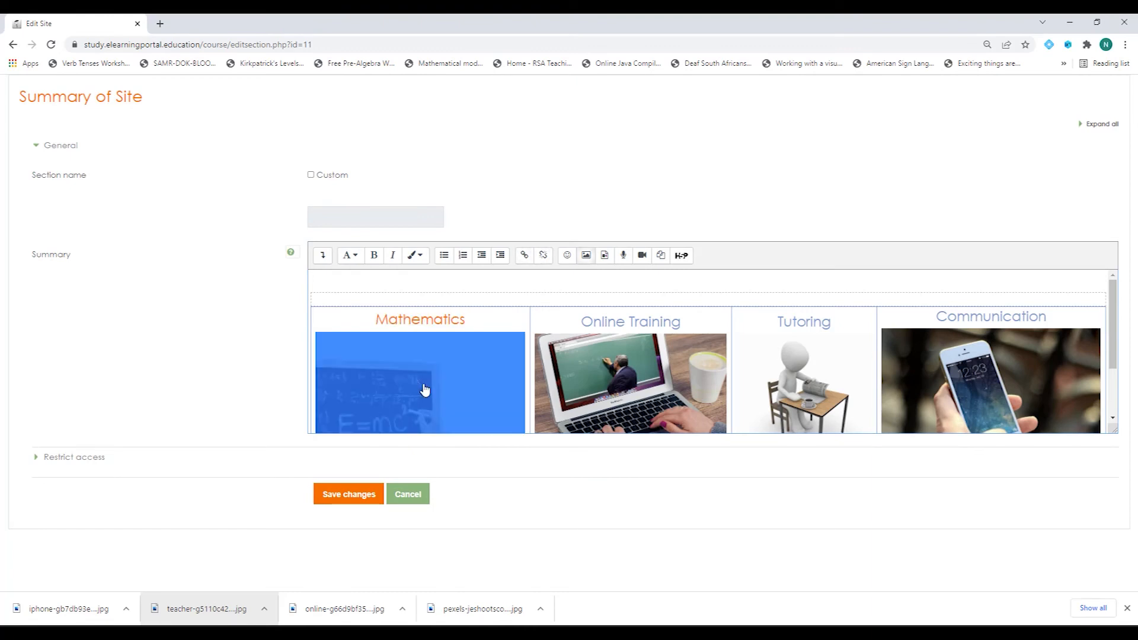
click(525, 259)
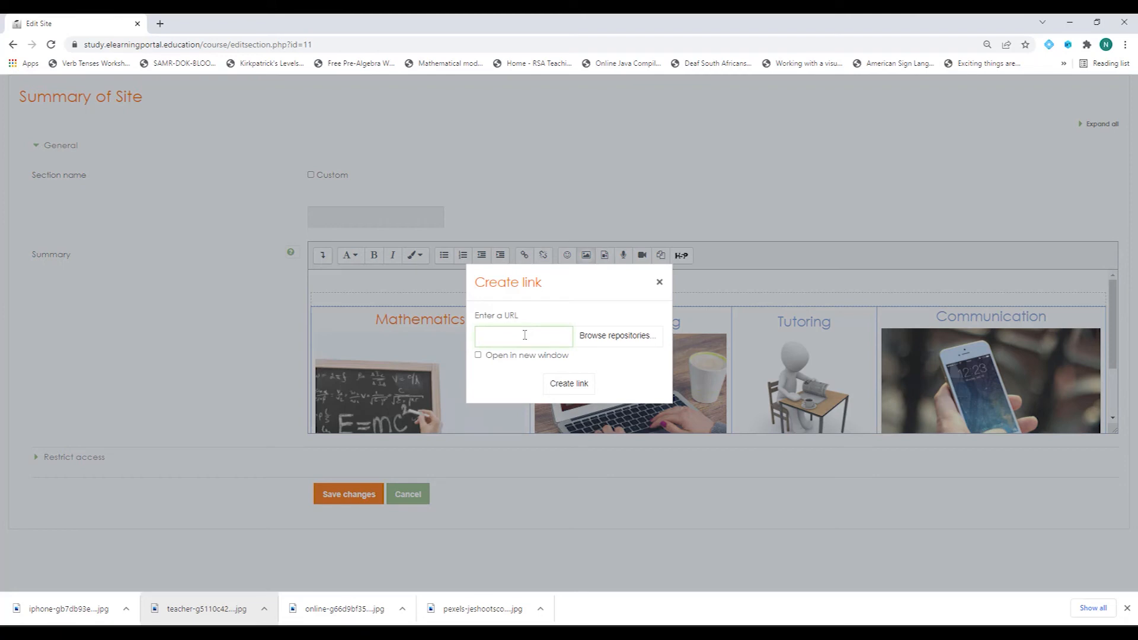
key(ctrl+v)
click(569, 384)
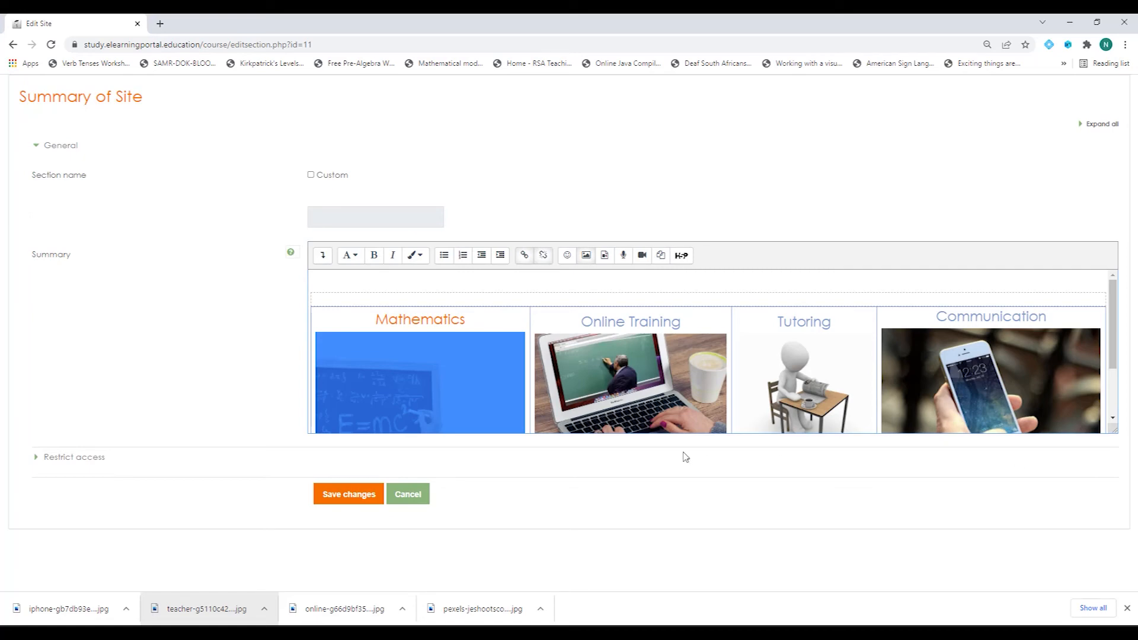
click(356, 499)
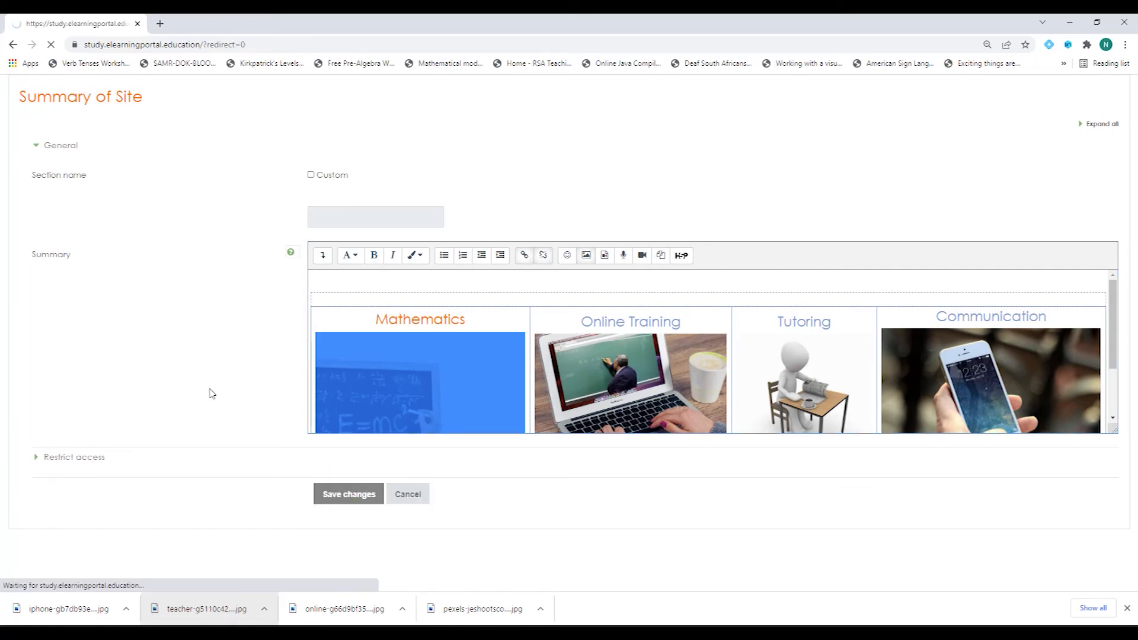
Test the linked "Mathematics" image on the site home page and return from the course it opens.
scroll(447, 372, down, 4)
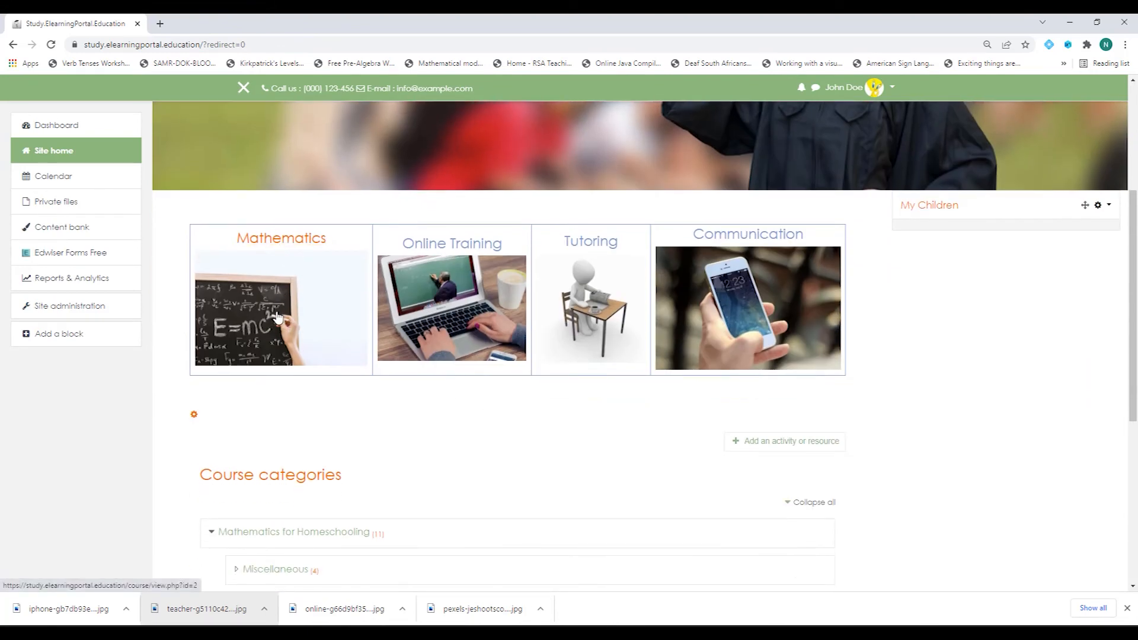
click(278, 317)
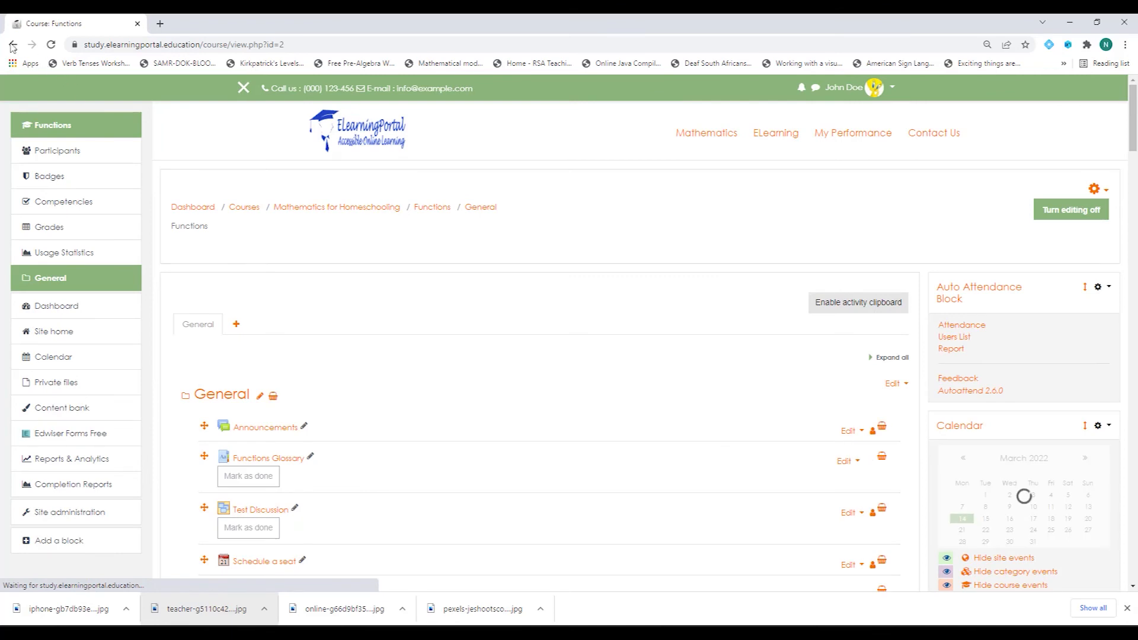
click(13, 45)
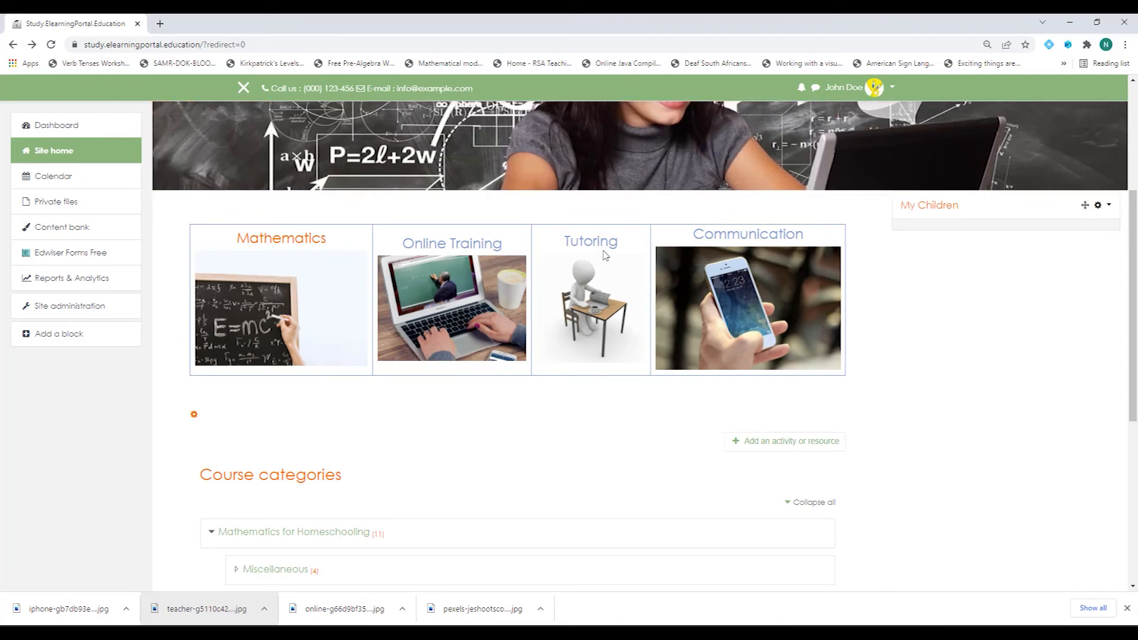
click(195, 421)
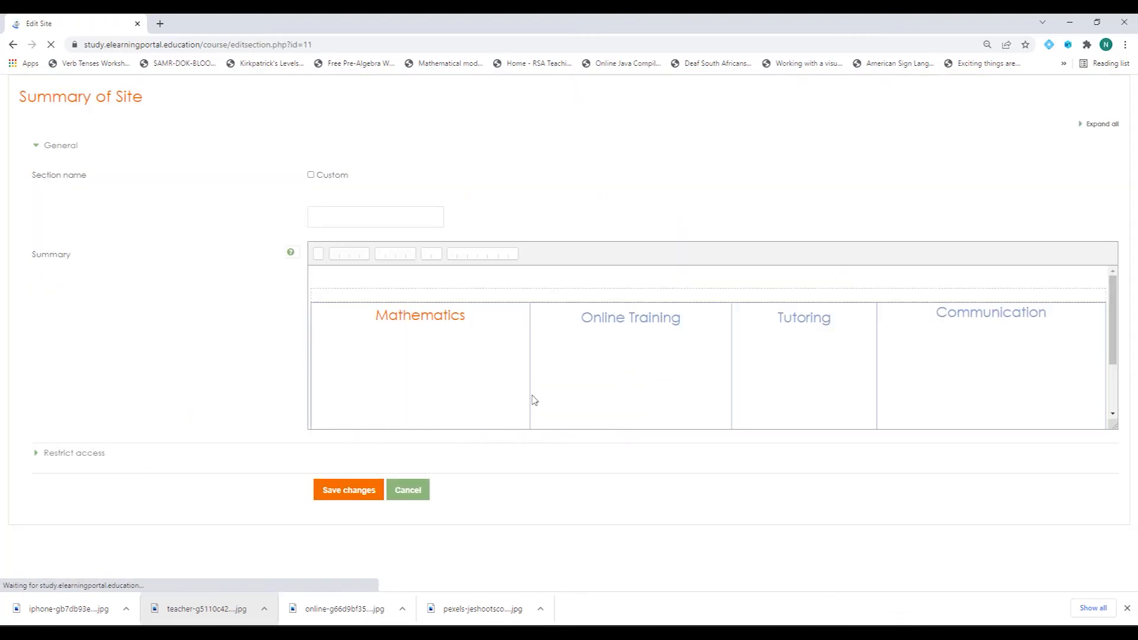
drag(580, 320, 680, 320)
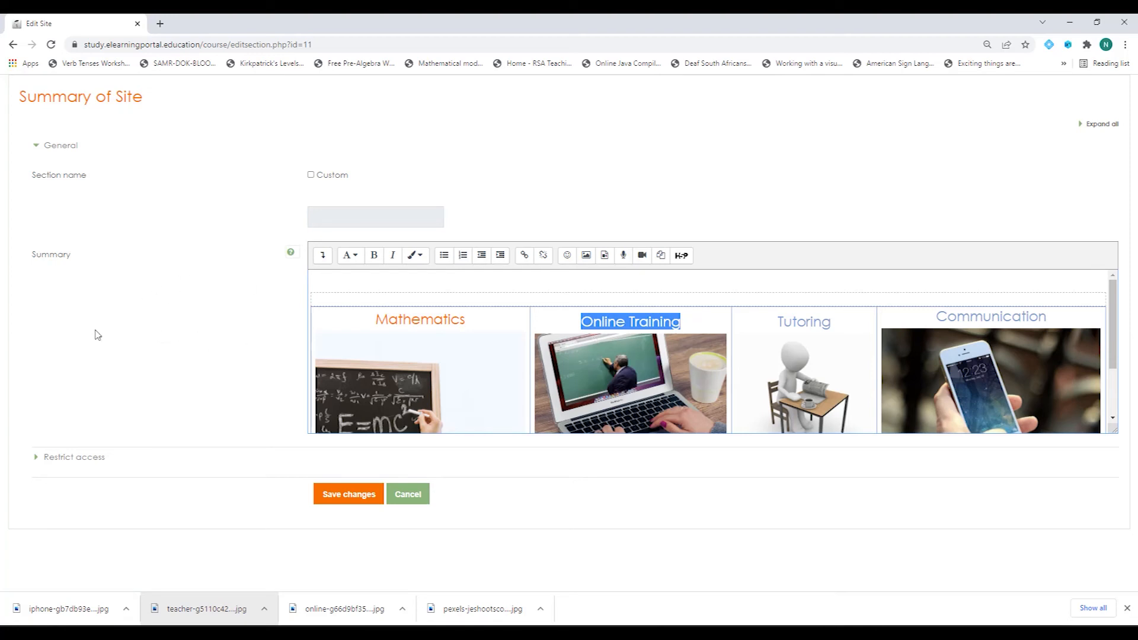
click(13, 44)
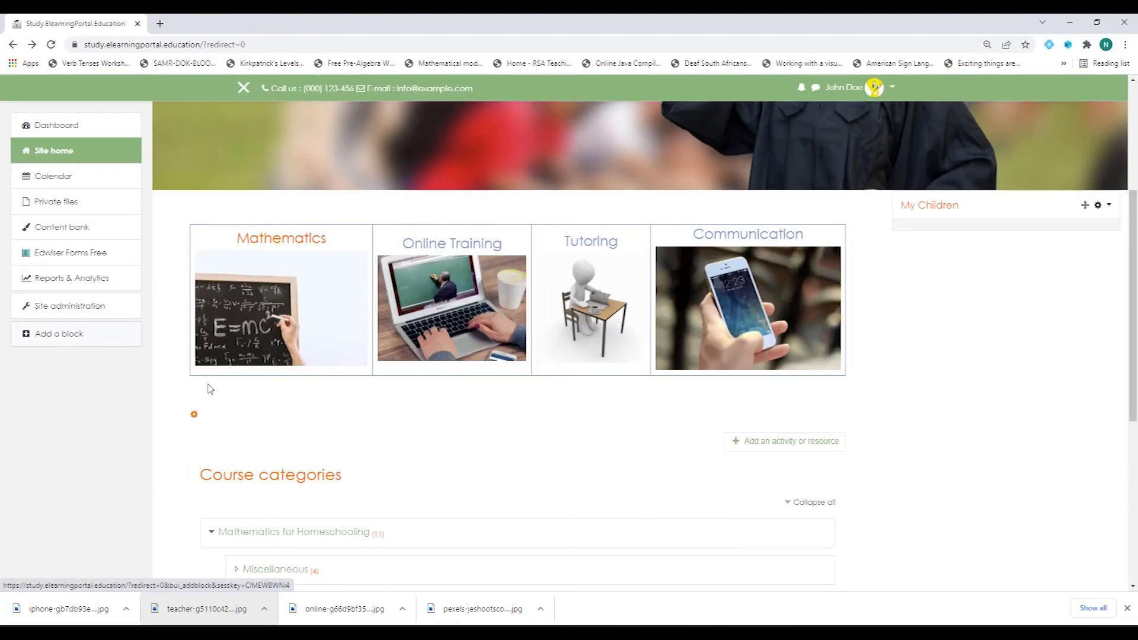
Open the "ELearning for Teachers" course category from the site home page and copy its web address.
scroll(330, 480, down, 1)
scroll(330, 480, down, 3)
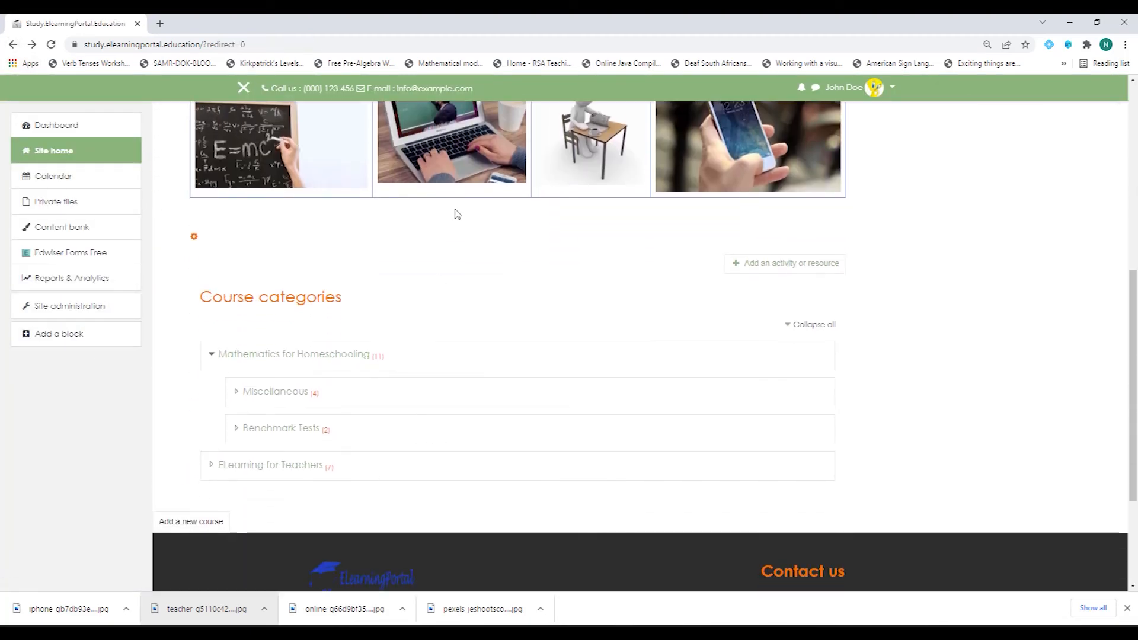
scroll(450, 237, up, 3)
scroll(450, 349, down, 3)
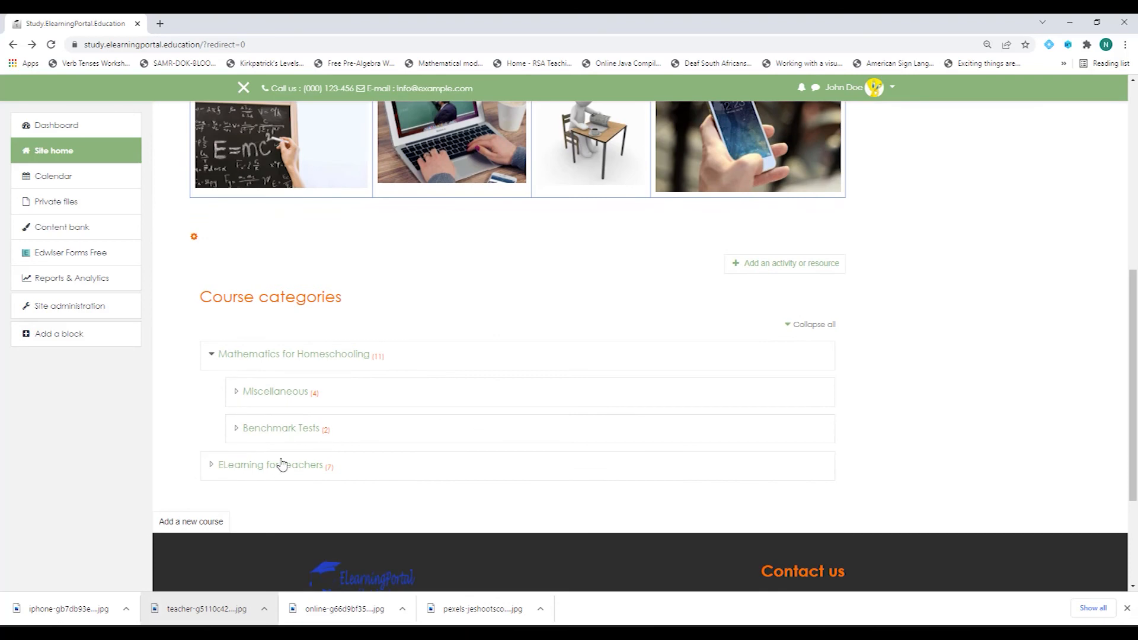
click(283, 464)
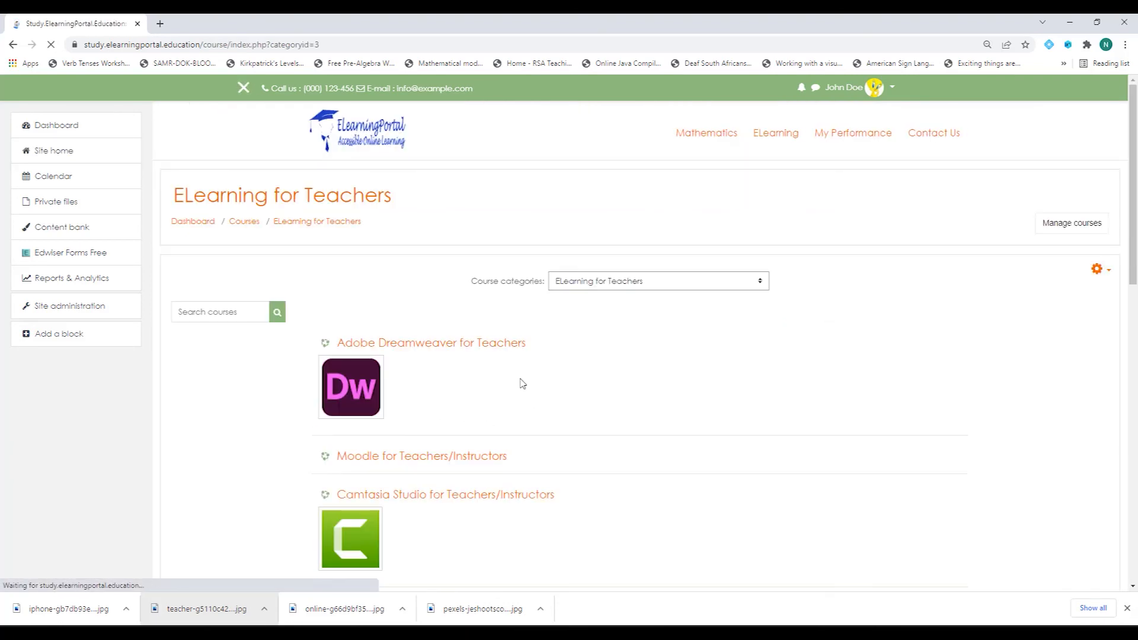
click(242, 45)
right_click(242, 46)
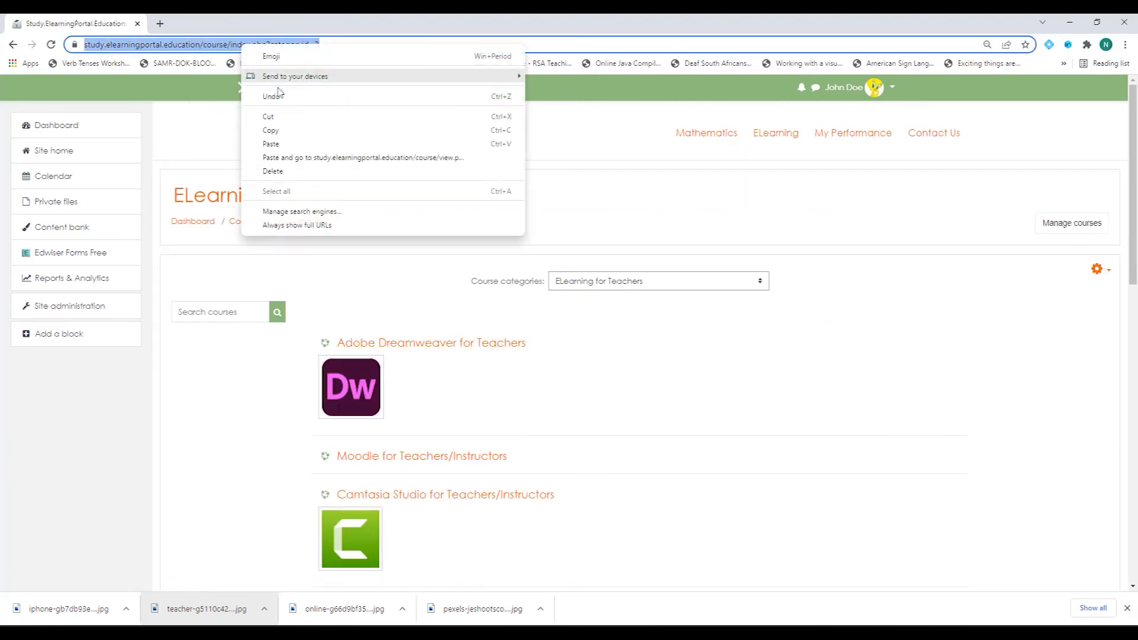
click(288, 134)
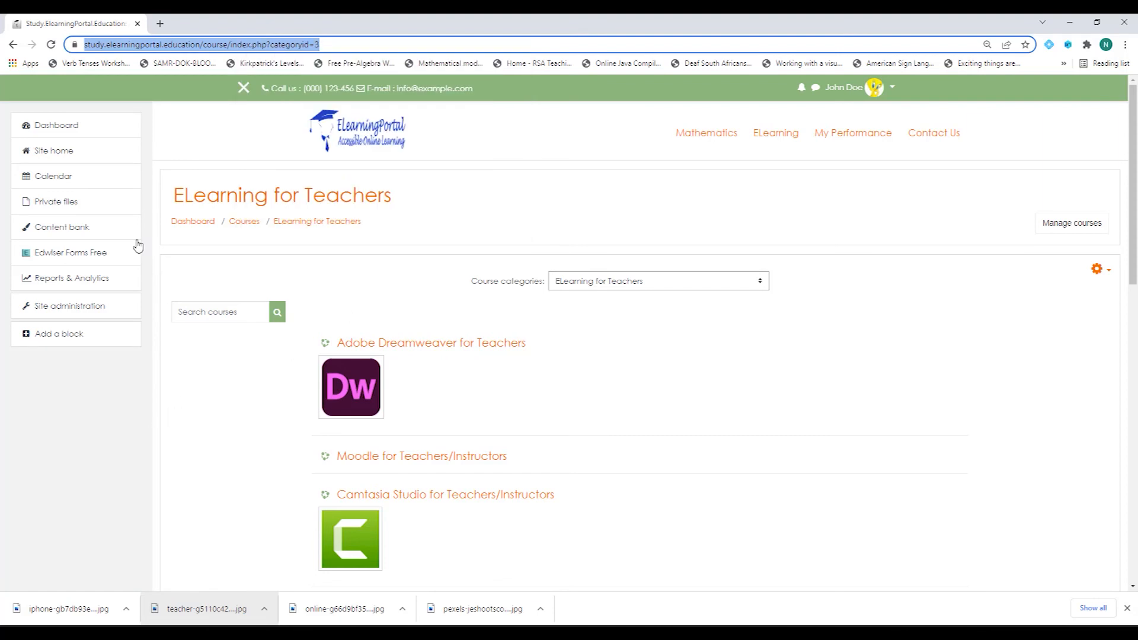
In the site home summary, link the "Online Training" heading to the copied "ELearning for Teachers" category address.
click(53, 150)
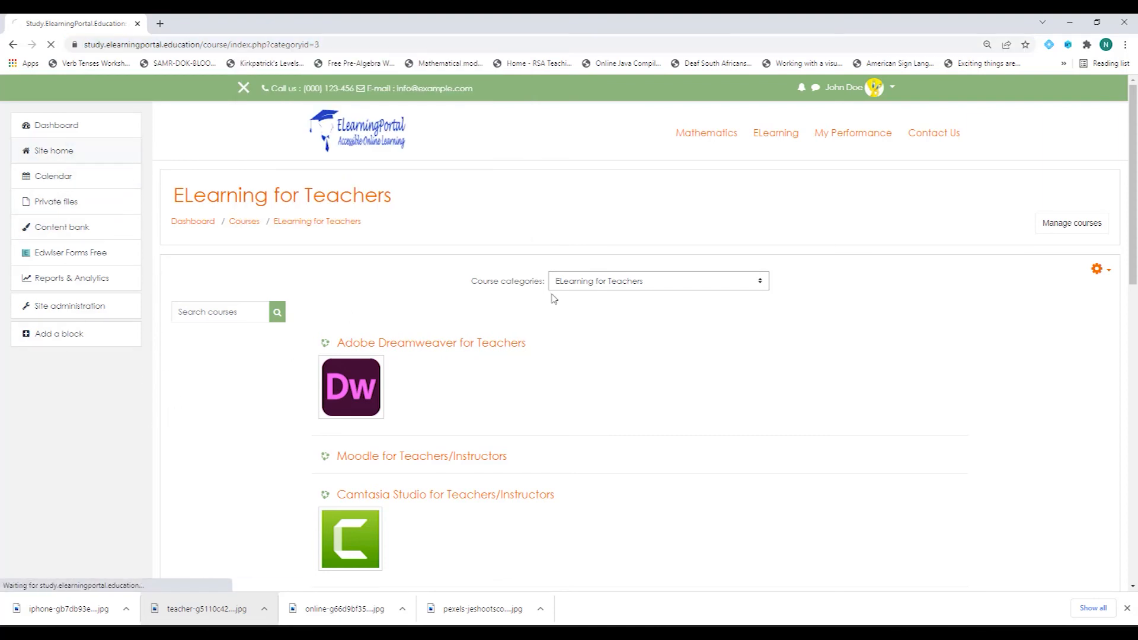
scroll(575, 380, down, 4)
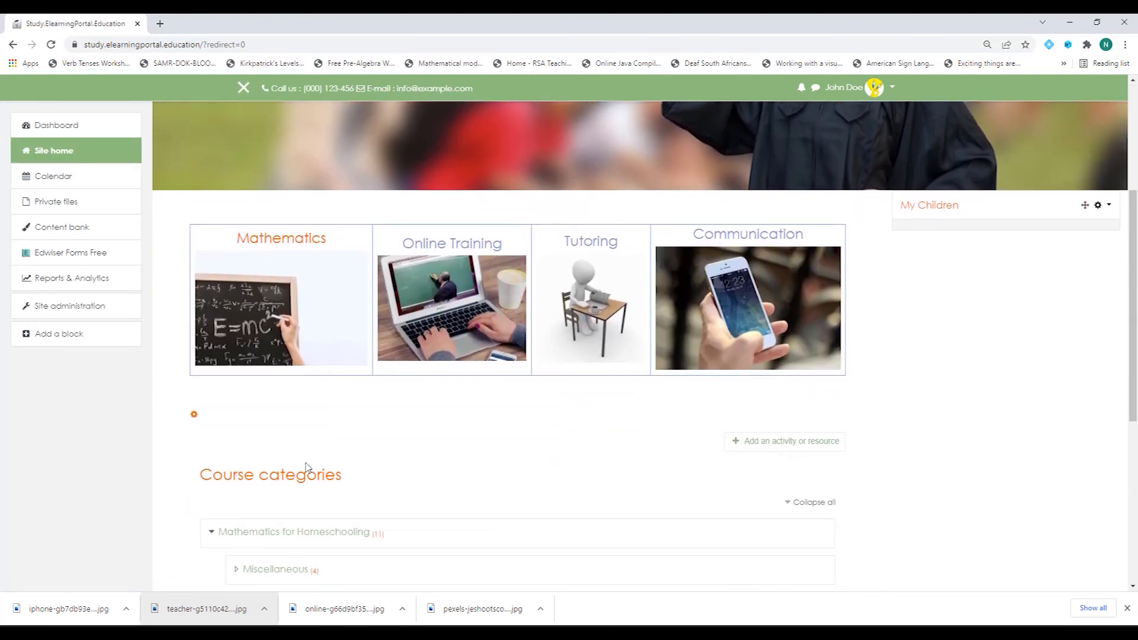
click(197, 417)
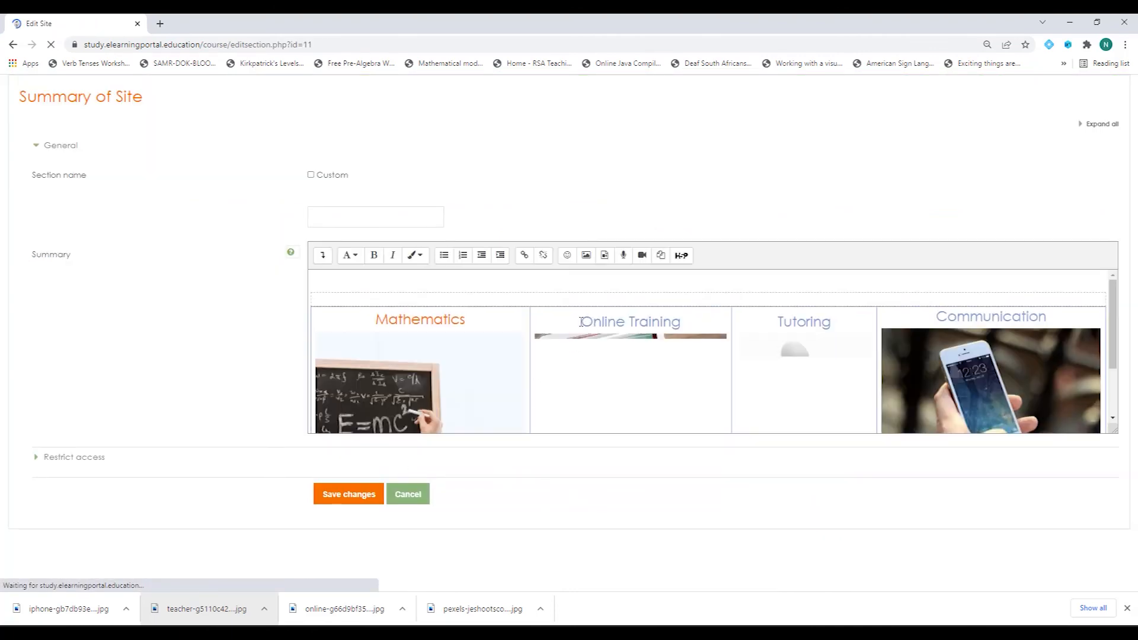
triple_click(581, 323)
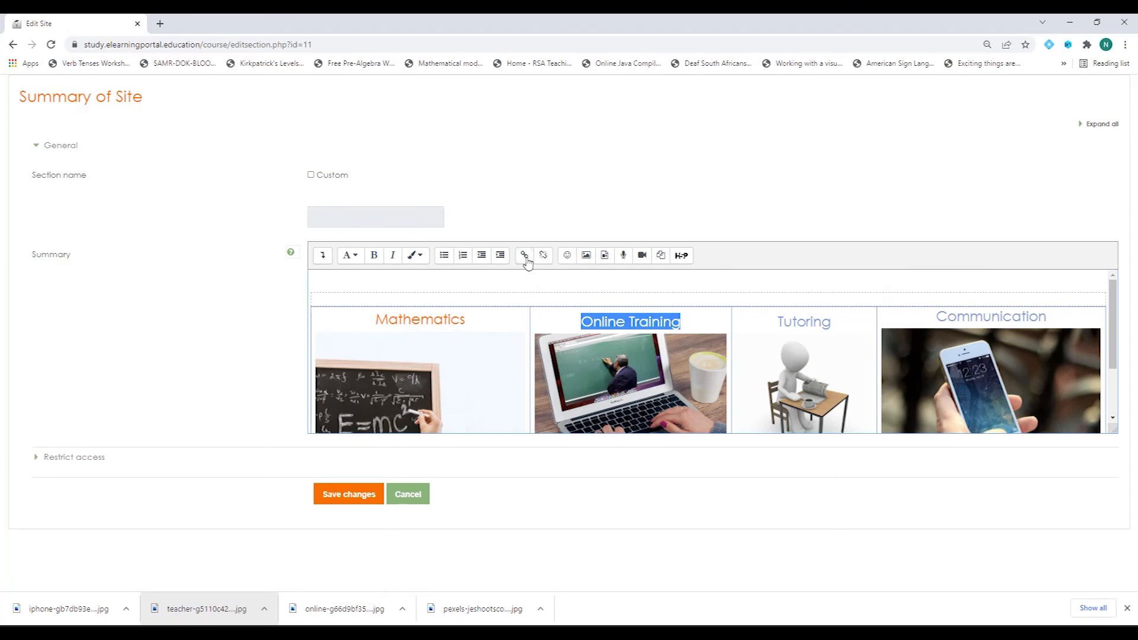
click(524, 256)
key(ctrl+v)
click(566, 383)
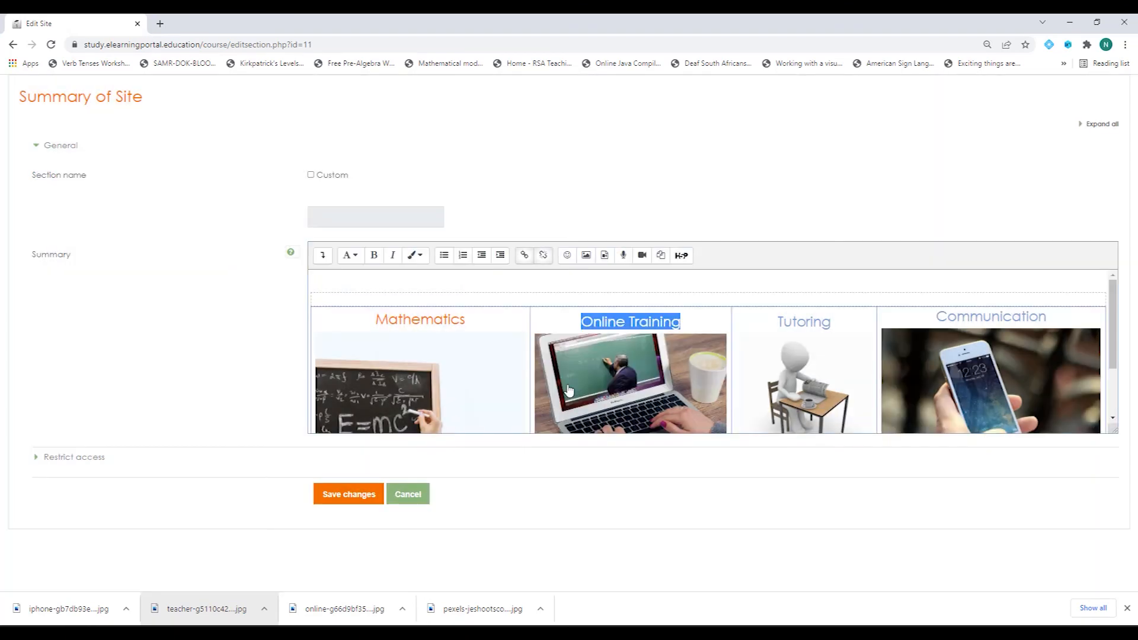
Link the laptop image under "Online Training" to the same "ELearning for Teachers" address and save the summary.
click(638, 384)
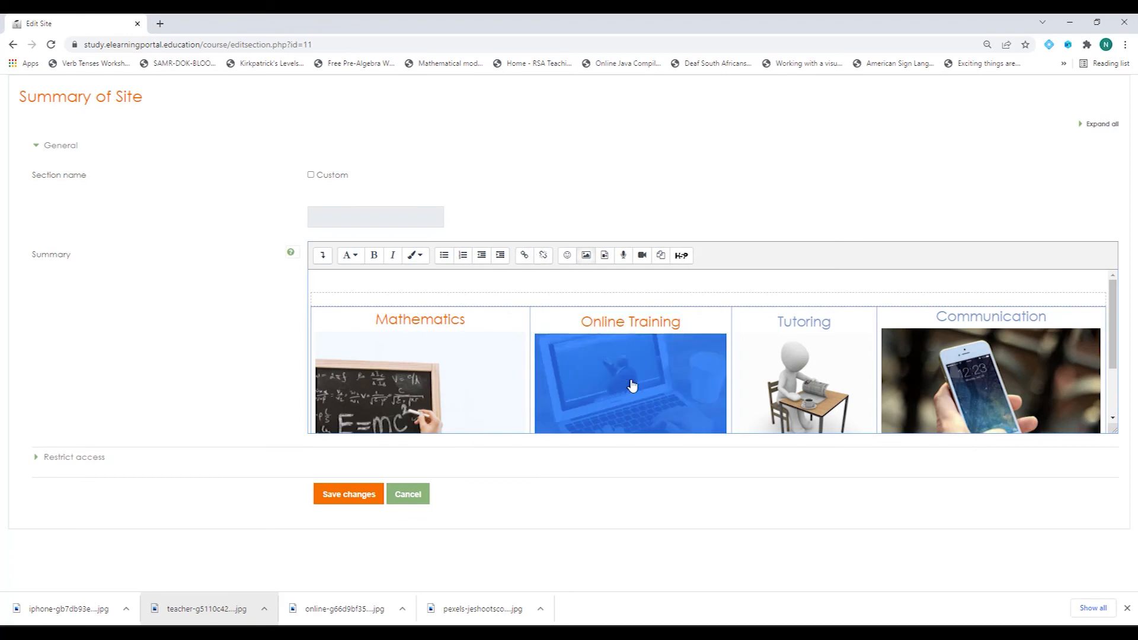
click(524, 256)
key(ctrl+v)
click(568, 384)
click(358, 504)
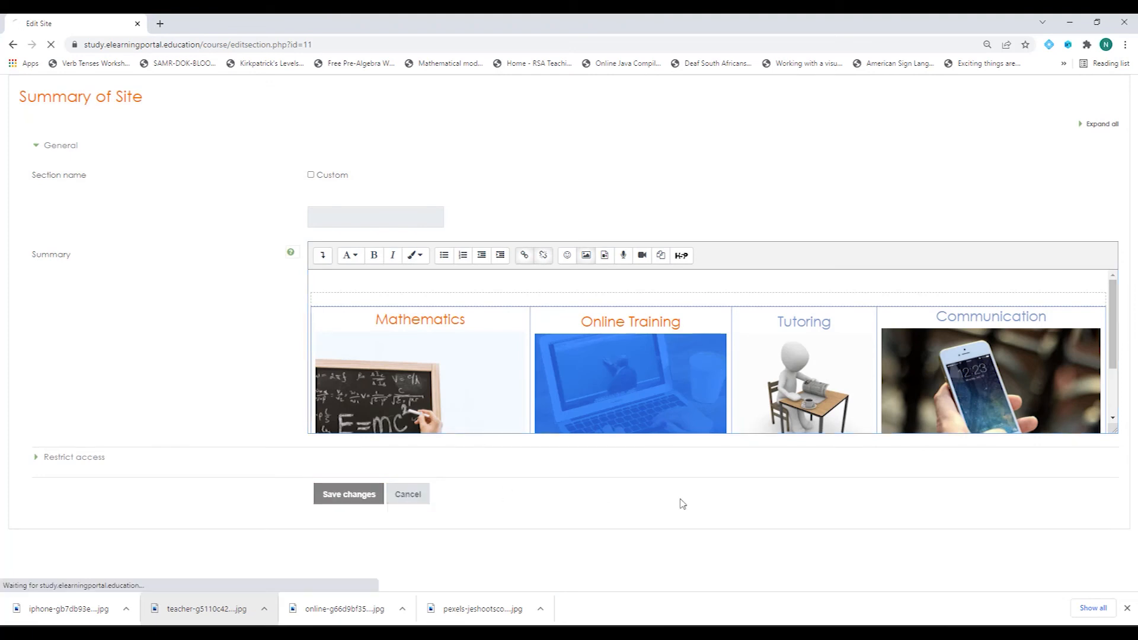
Open the "Moodle for Teachers/Instructors" course in the "ELearning for Teachers" category and copy its web address.
scroll(551, 410, down, 3)
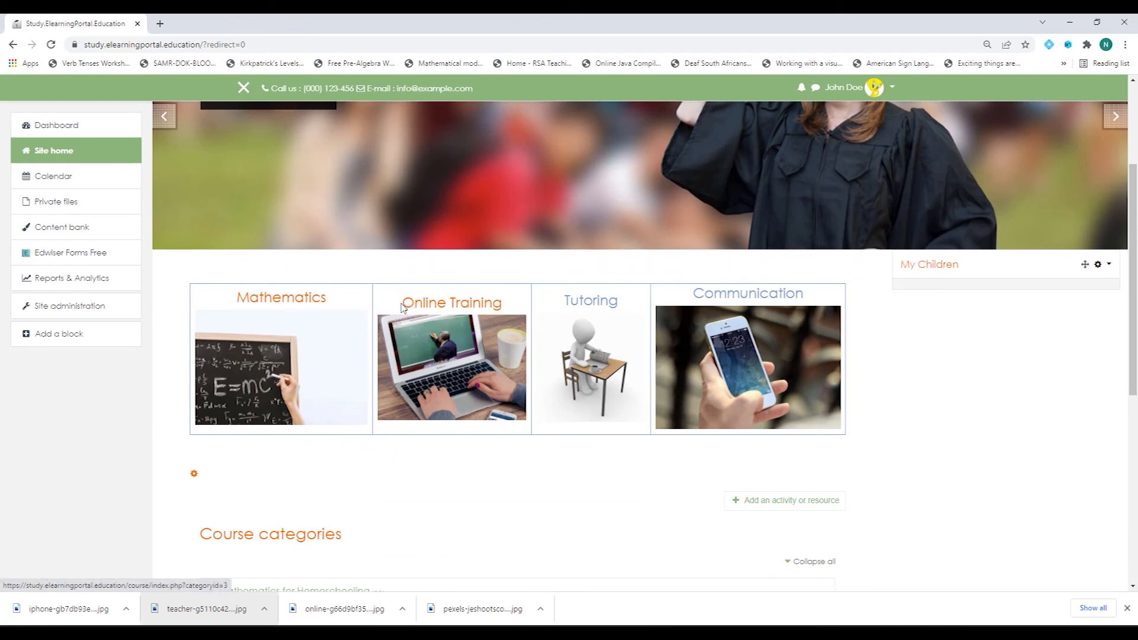
scroll(441, 486, down, 1)
scroll(442, 486, down, 3)
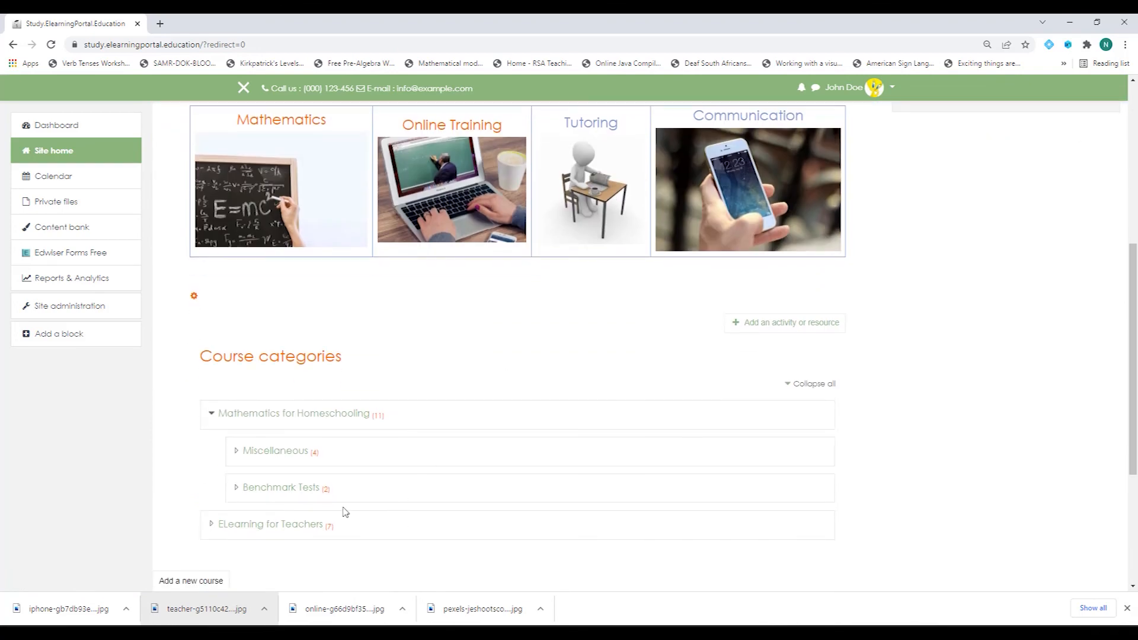
click(257, 531)
scroll(495, 463, down, 3)
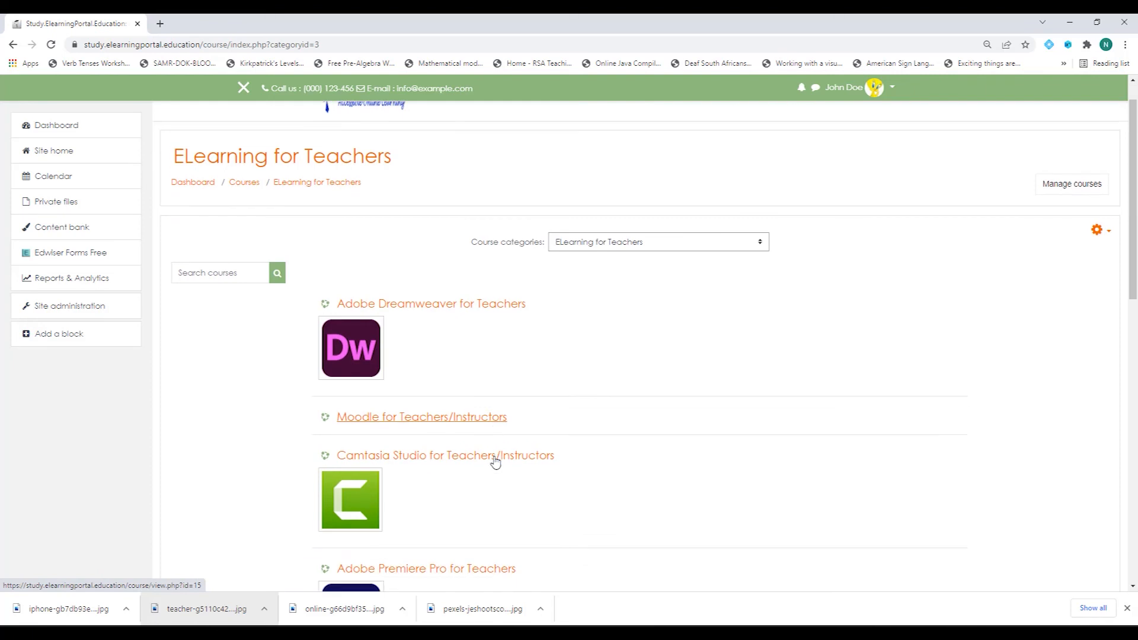
click(431, 279)
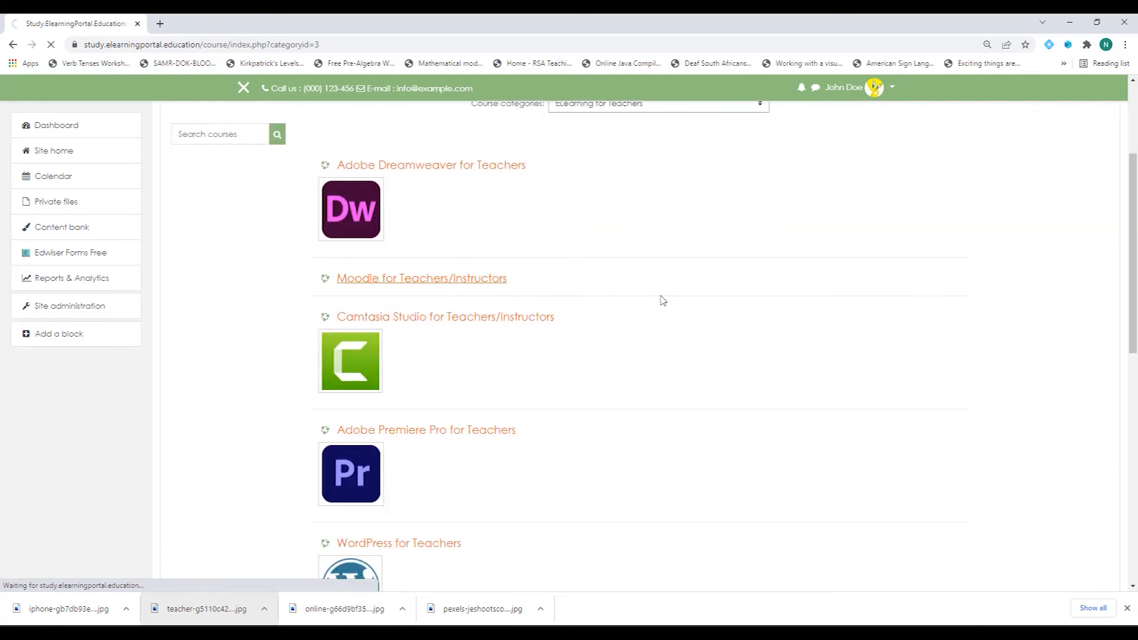
click(256, 46)
right_click(255, 47)
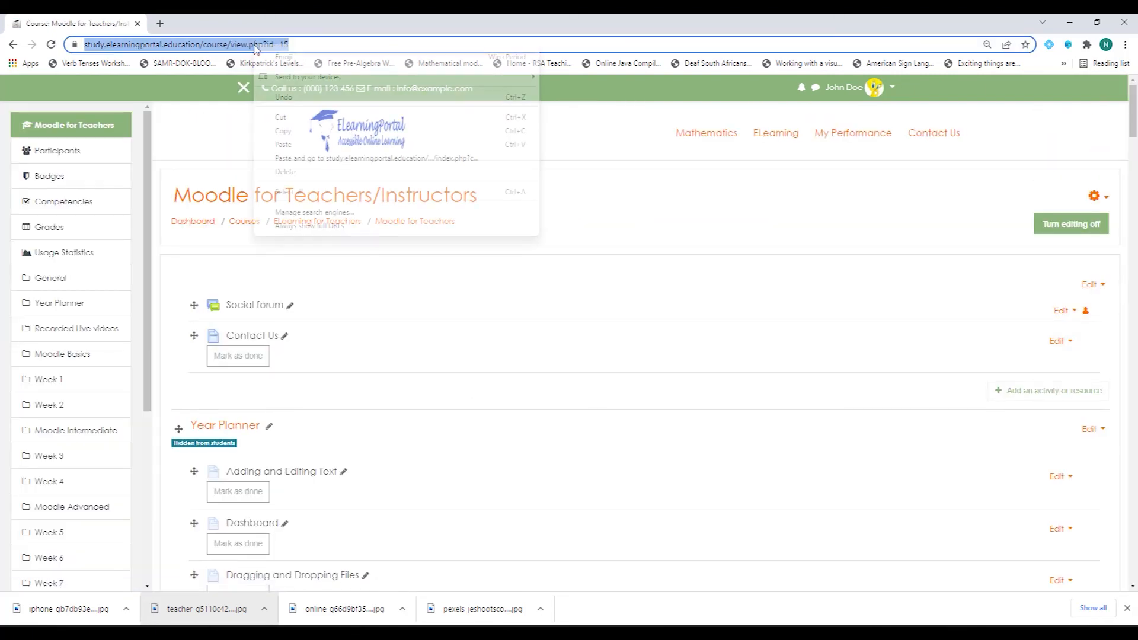
click(304, 131)
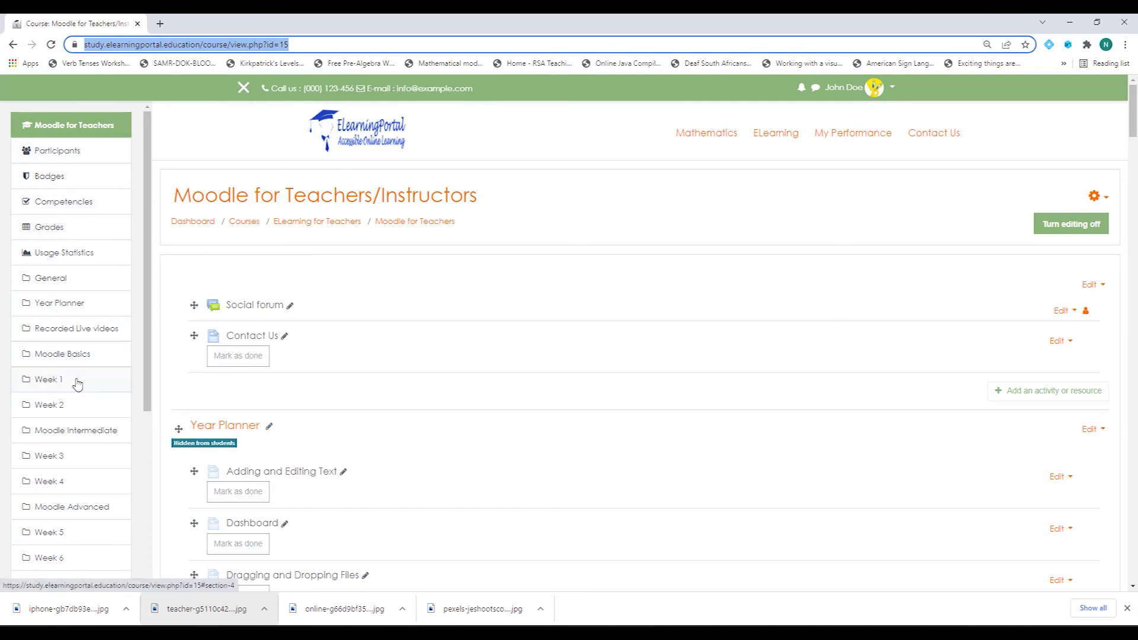
Edit the site home summary and link the "Tutoring" heading to the copied "Moodle for Teachers/Instructors" course address.
scroll(77, 385, down, 5)
click(60, 361)
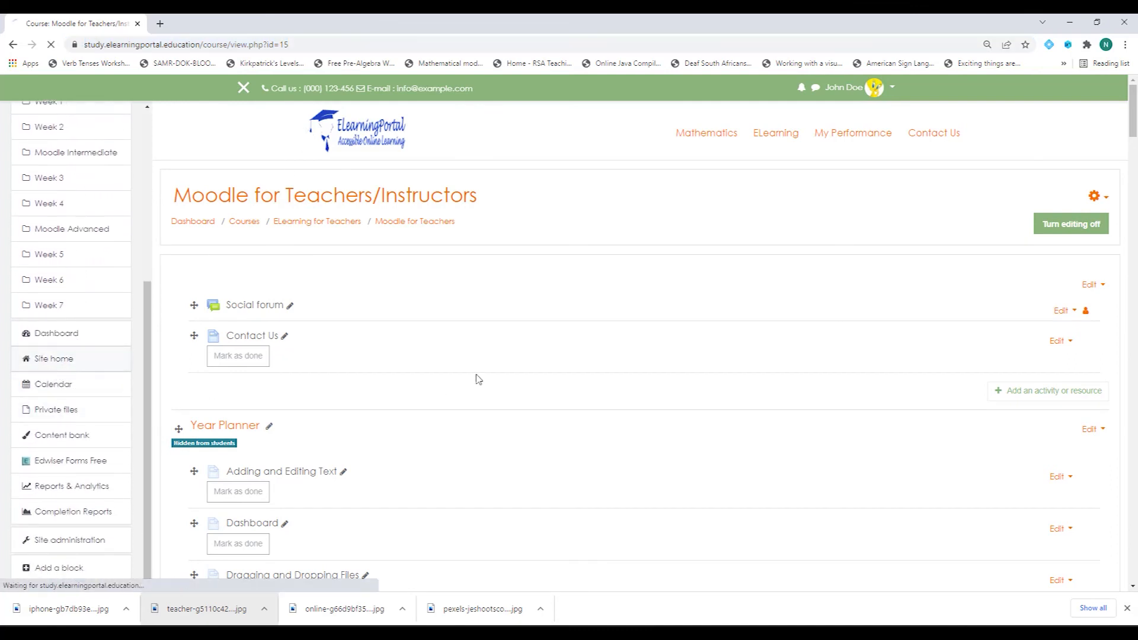
scroll(604, 398, down, 4)
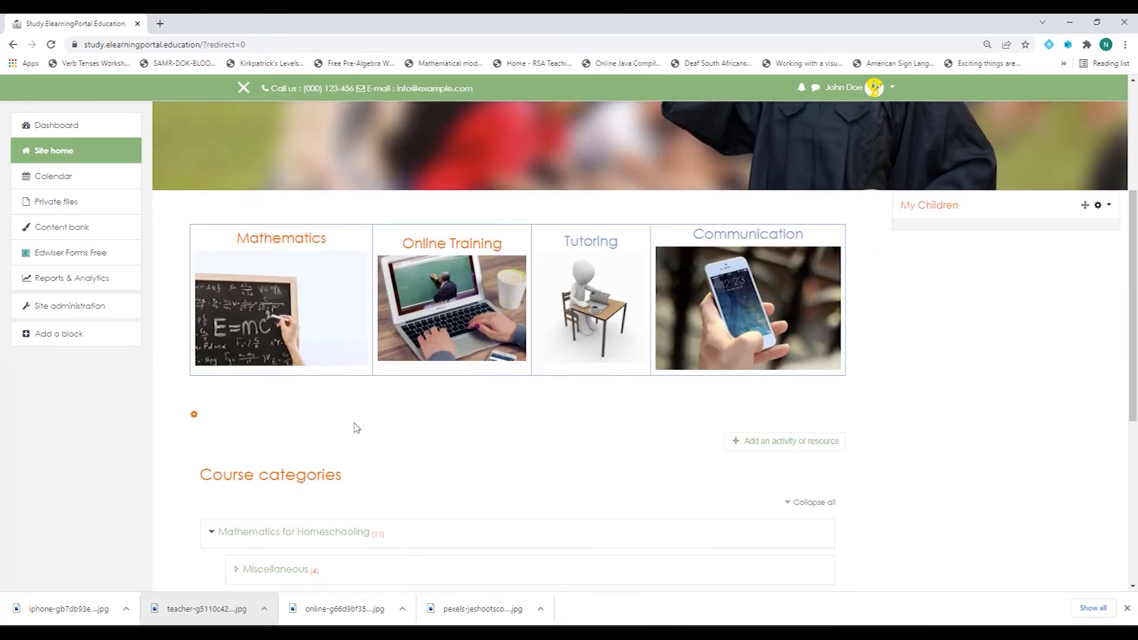
click(194, 414)
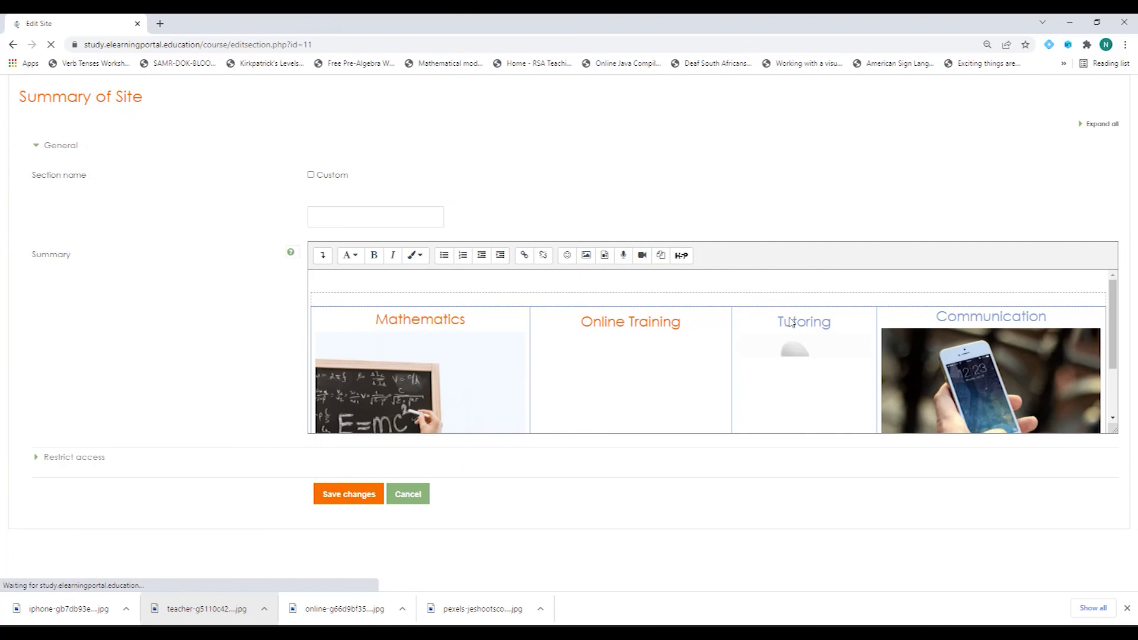
drag(778, 321, 845, 320)
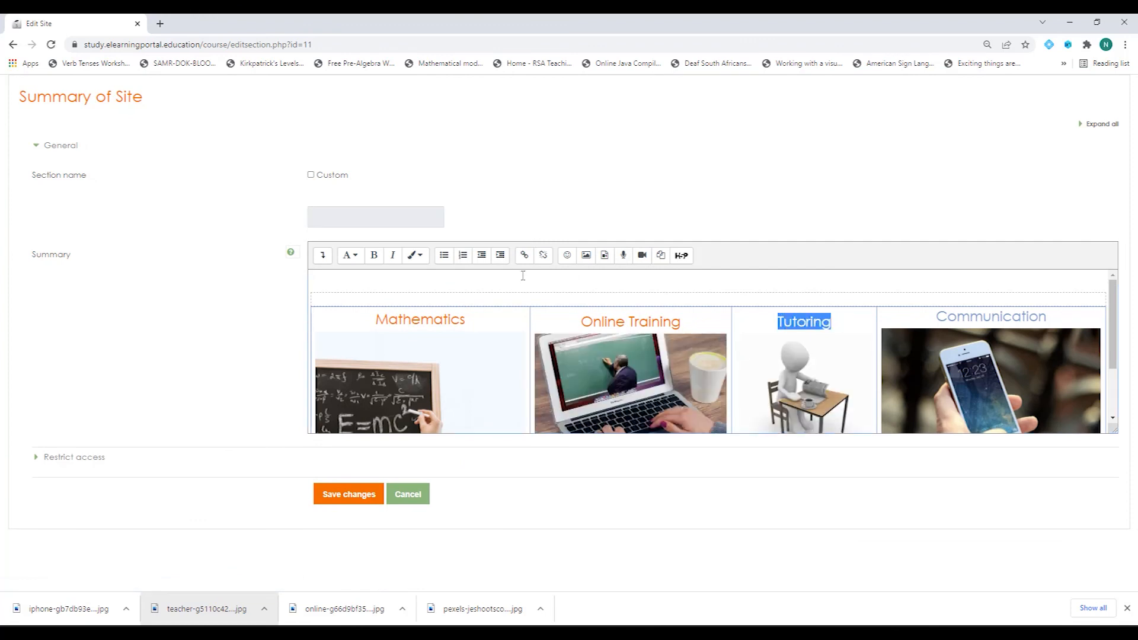
click(523, 255)
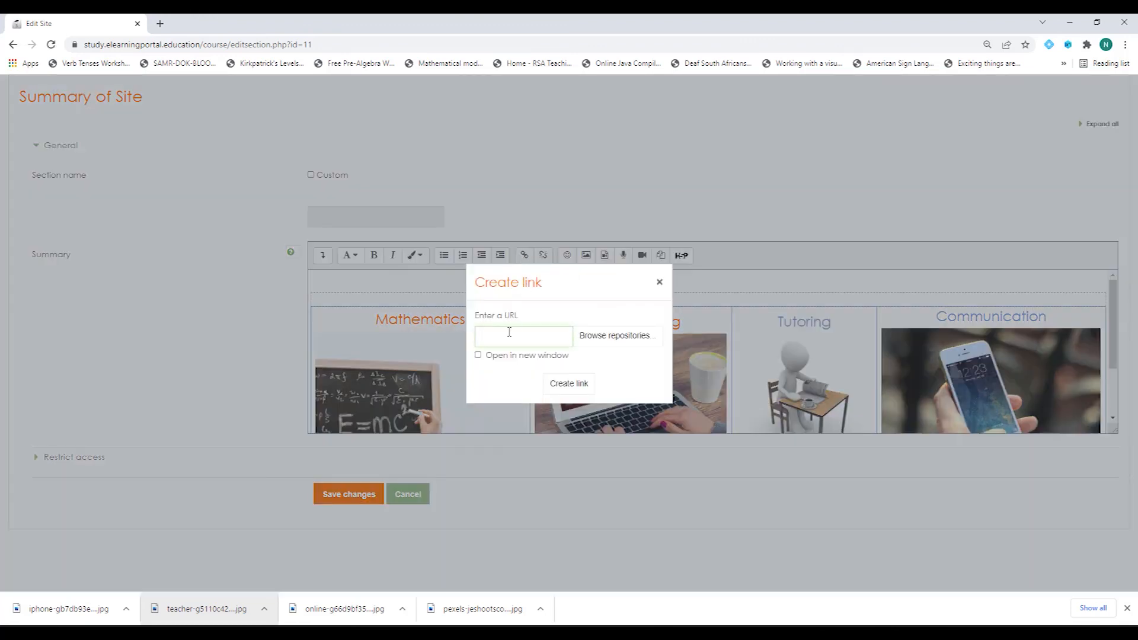
key(ctrl+v)
click(569, 384)
Link the desk figure image under "Tutoring" to the same "Moodle for Teachers/Instructors" course address and save the summary.
click(792, 382)
click(524, 259)
key(ctrl+v)
click(560, 384)
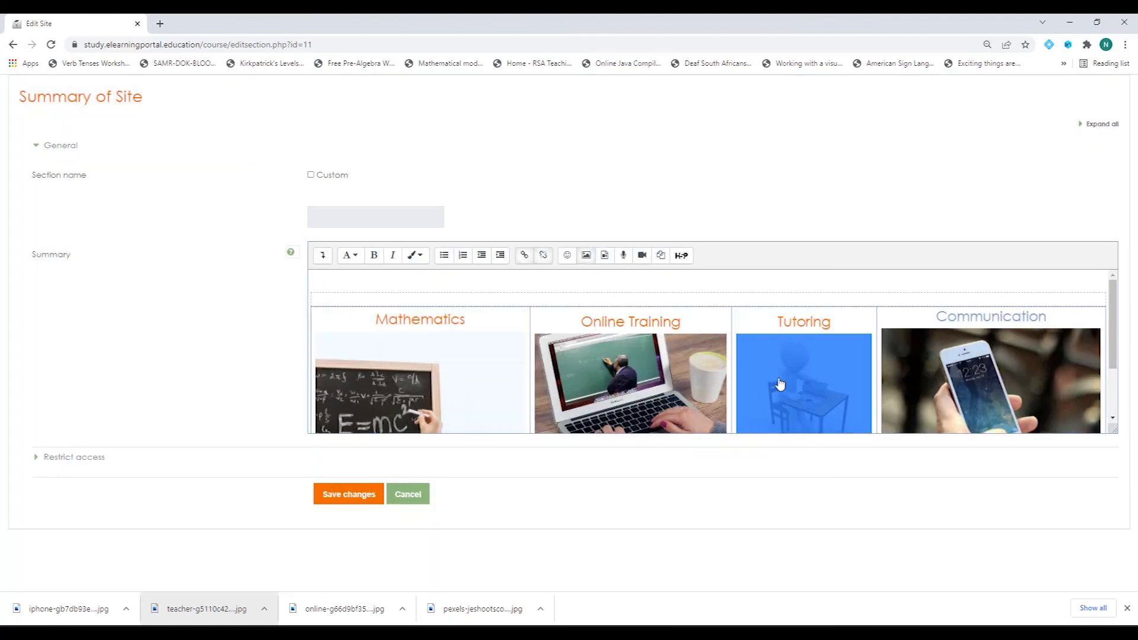
click(807, 466)
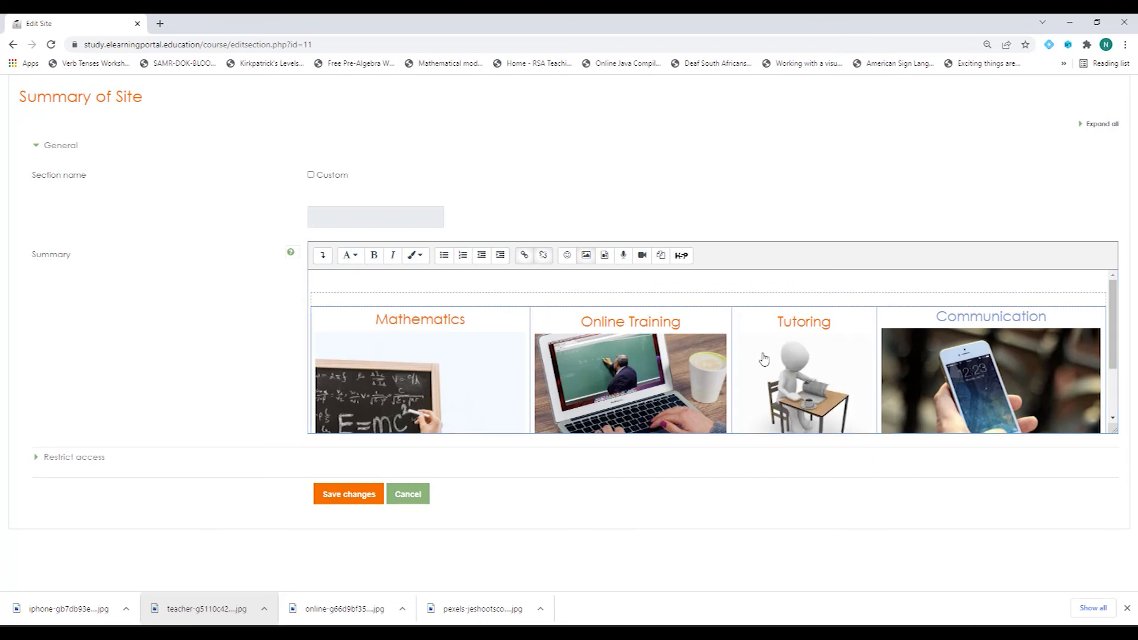
scroll(763, 359, down, 3)
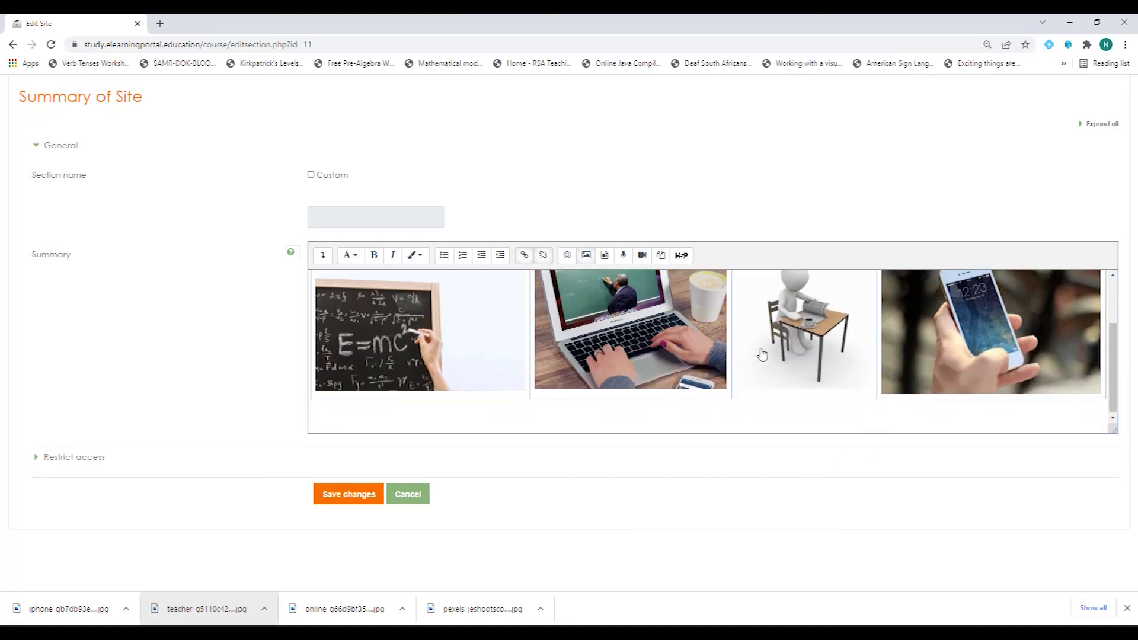
click(355, 496)
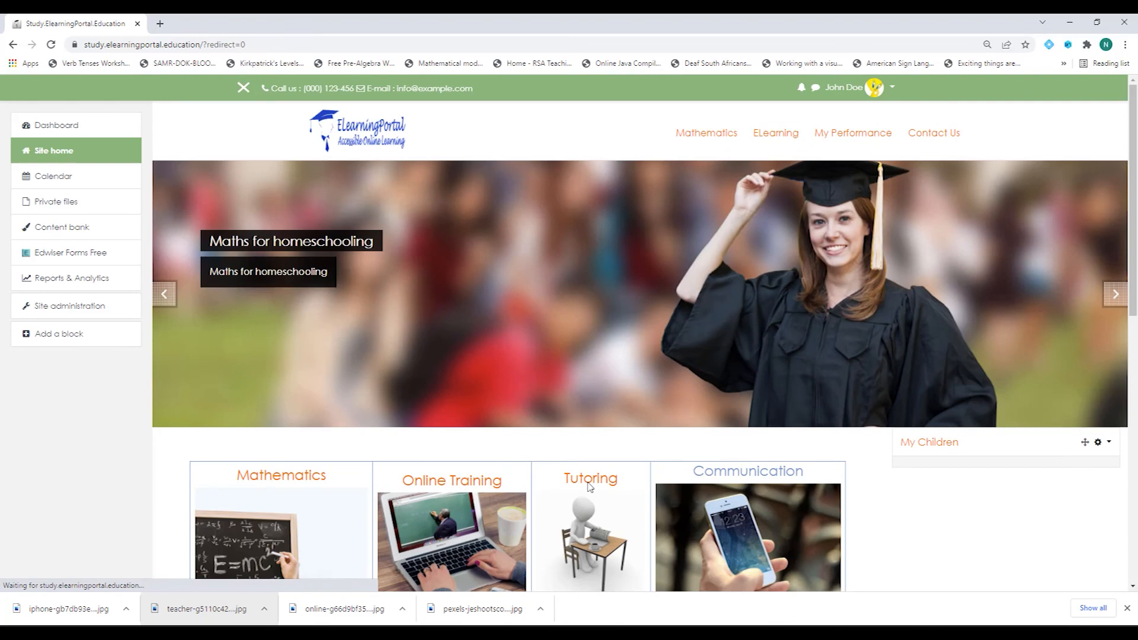
Open the account's Messages page from the site home page and copy its web address.
scroll(612, 361, down, 3)
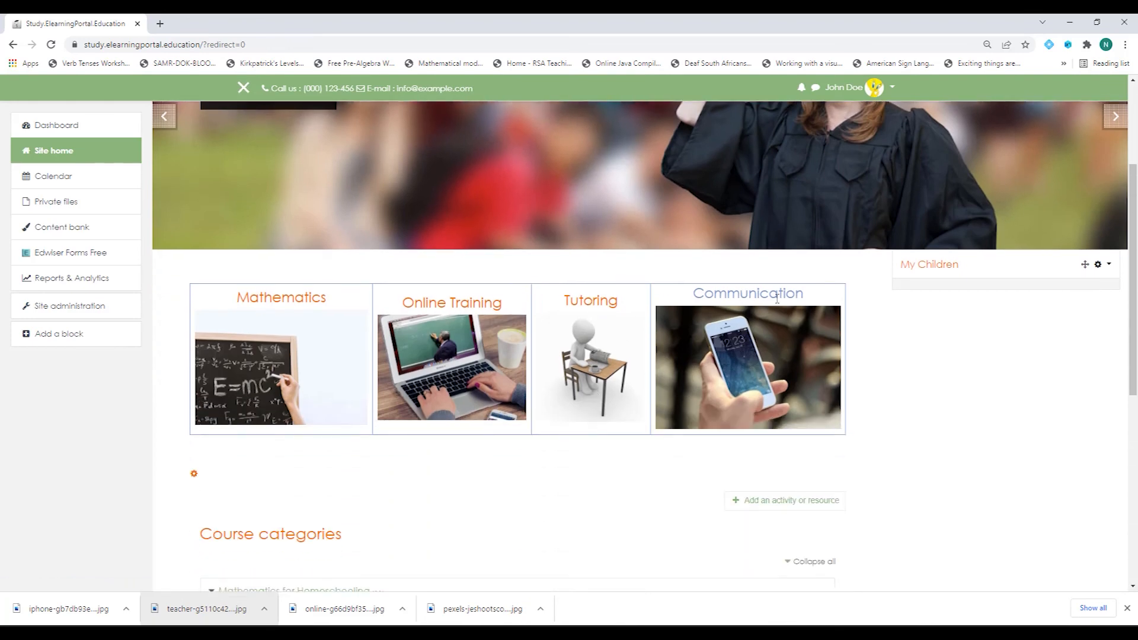
scroll(423, 445, down, 4)
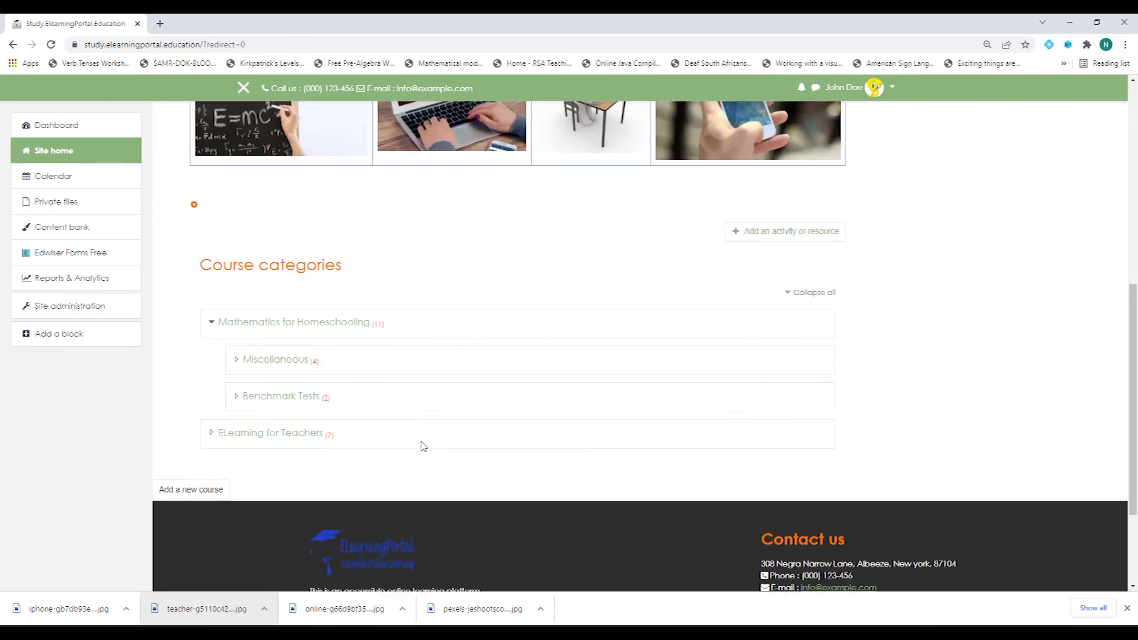
scroll(828, 224, up, 3)
click(886, 88)
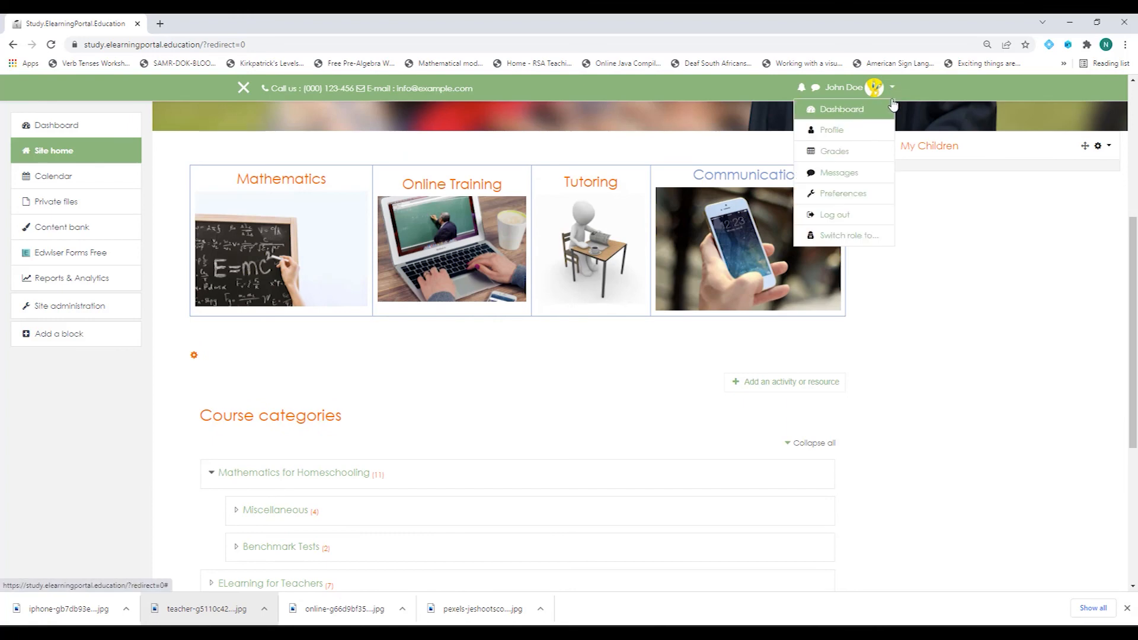
click(835, 195)
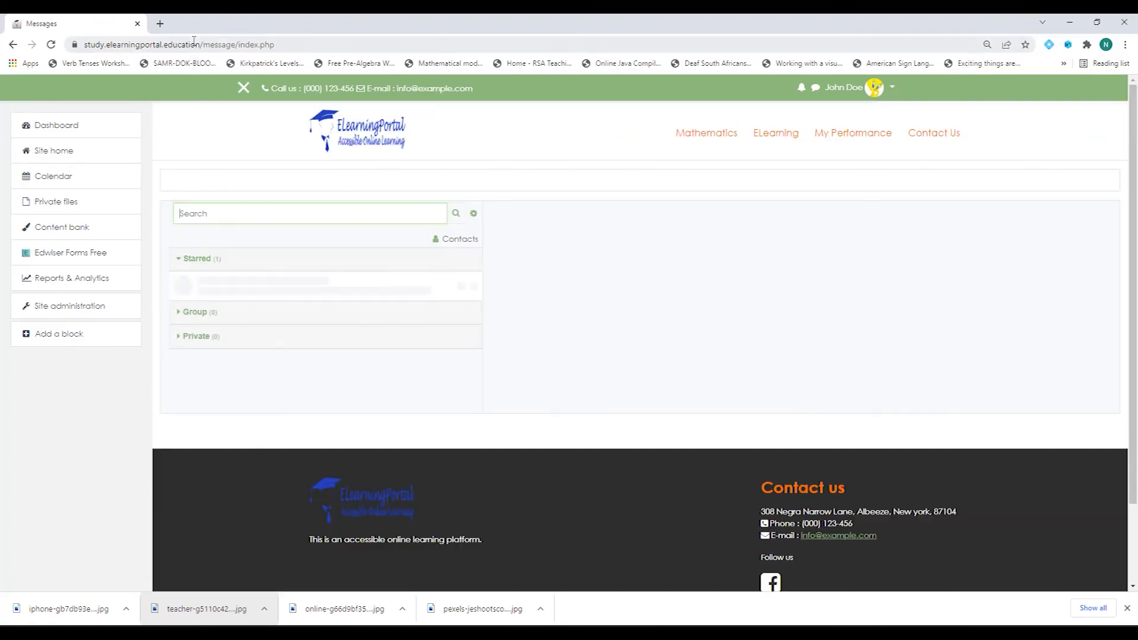
click(193, 43)
right_click(194, 43)
click(243, 125)
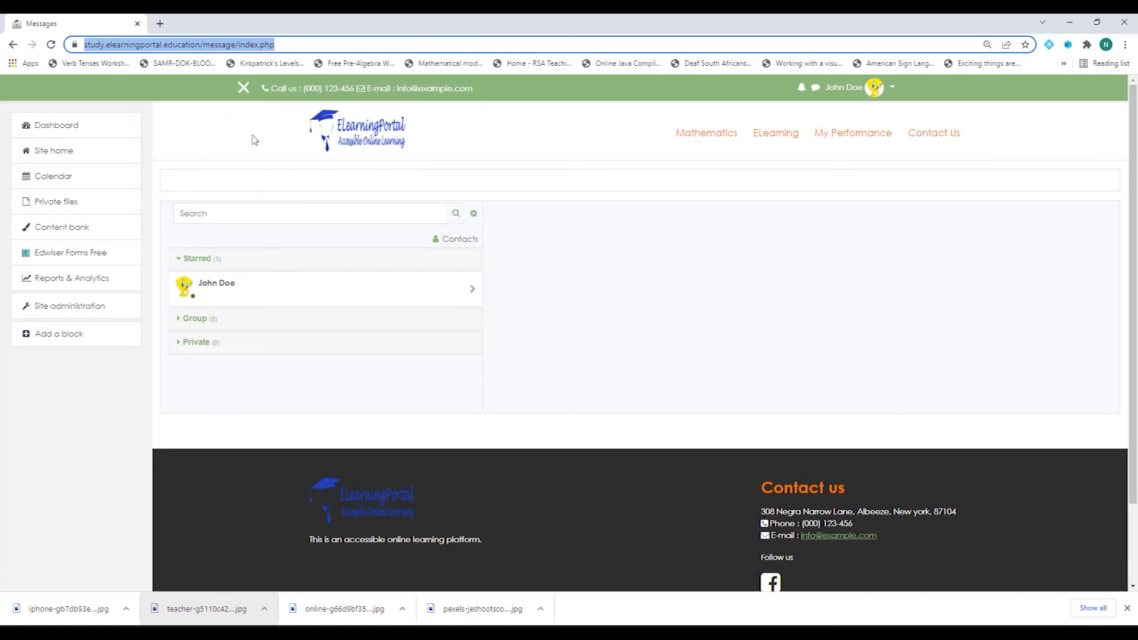
Return to the site home summary and link the "Communication" heading to the copied Messages page address.
click(92, 154)
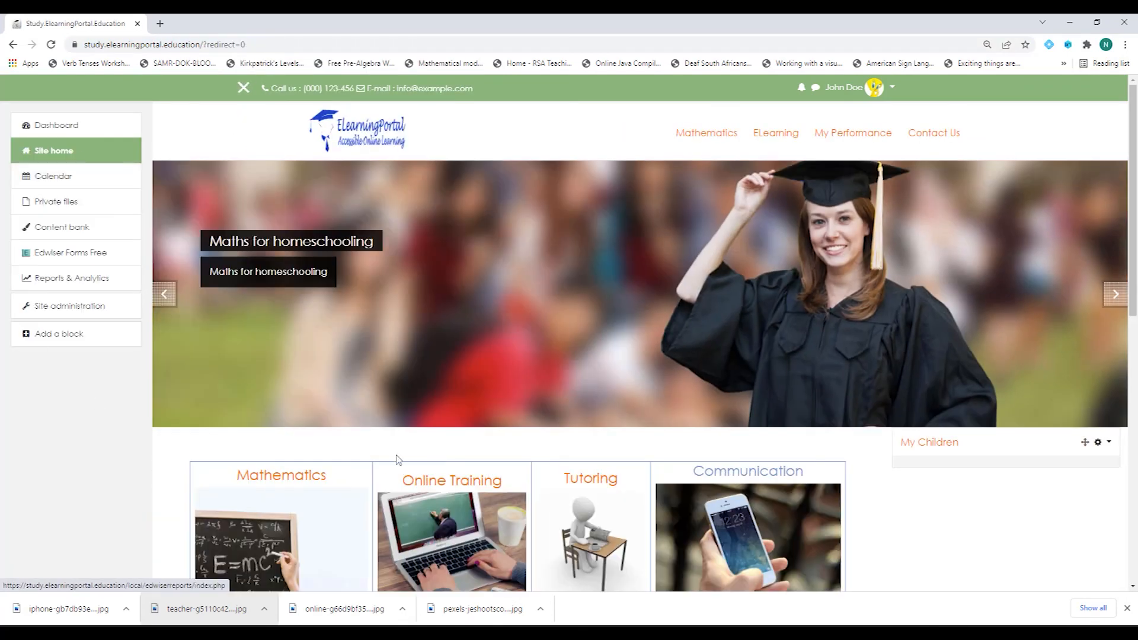
scroll(432, 439, down, 3)
scroll(432, 438, down, 1)
click(193, 414)
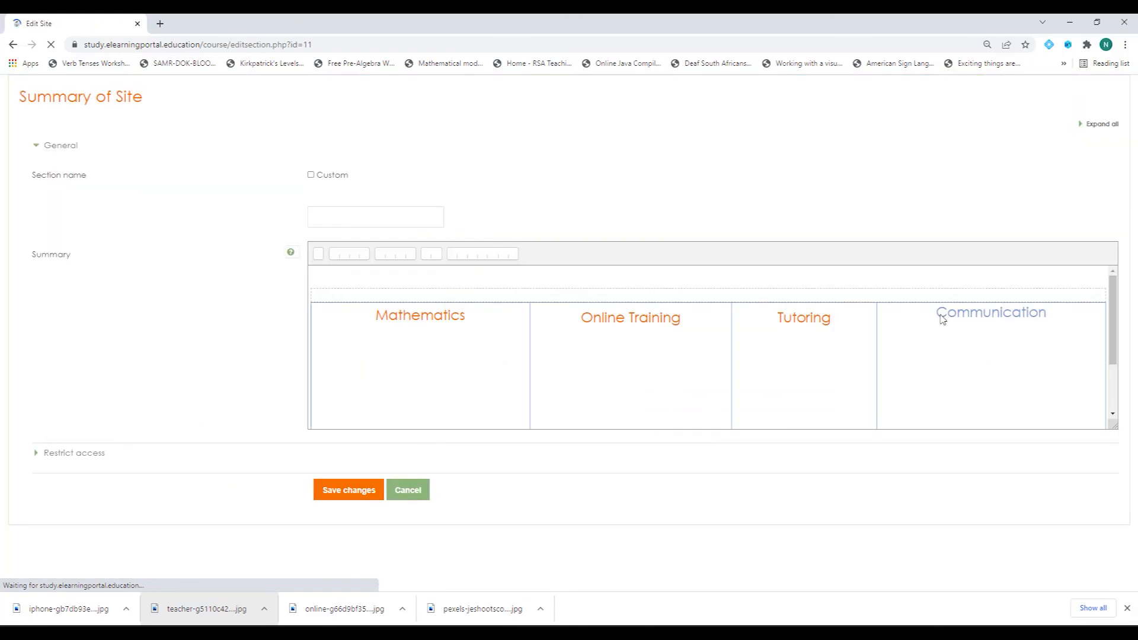
drag(937, 317, 1061, 317)
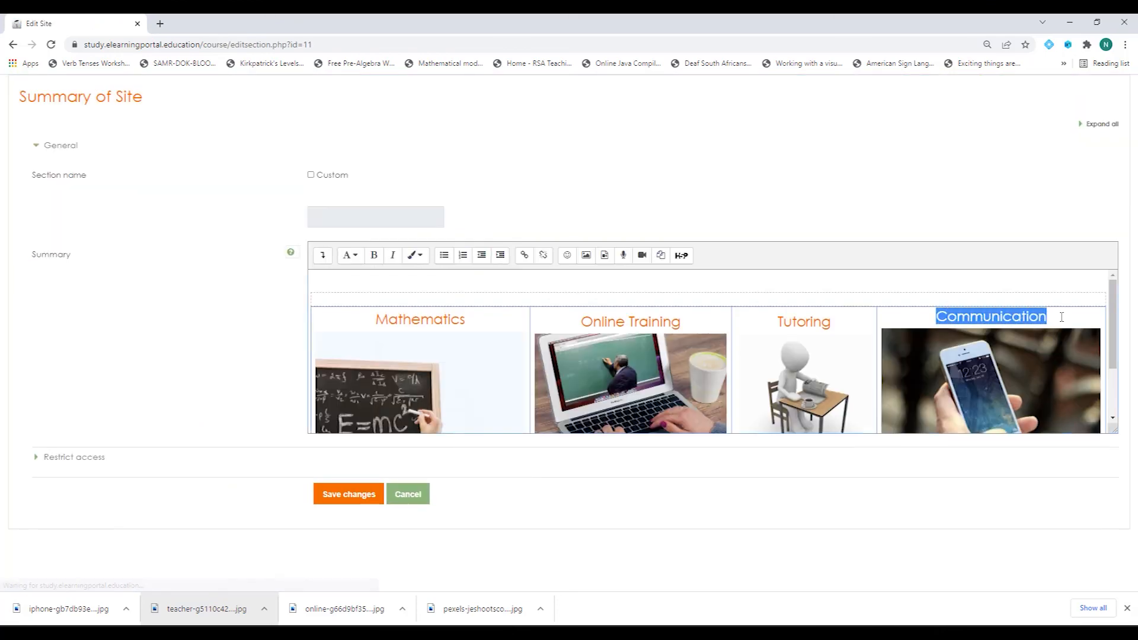
click(525, 257)
key(ctrl+v)
click(569, 383)
Link the phone image under "Communication" to the same Messages page address and save the summary.
click(961, 401)
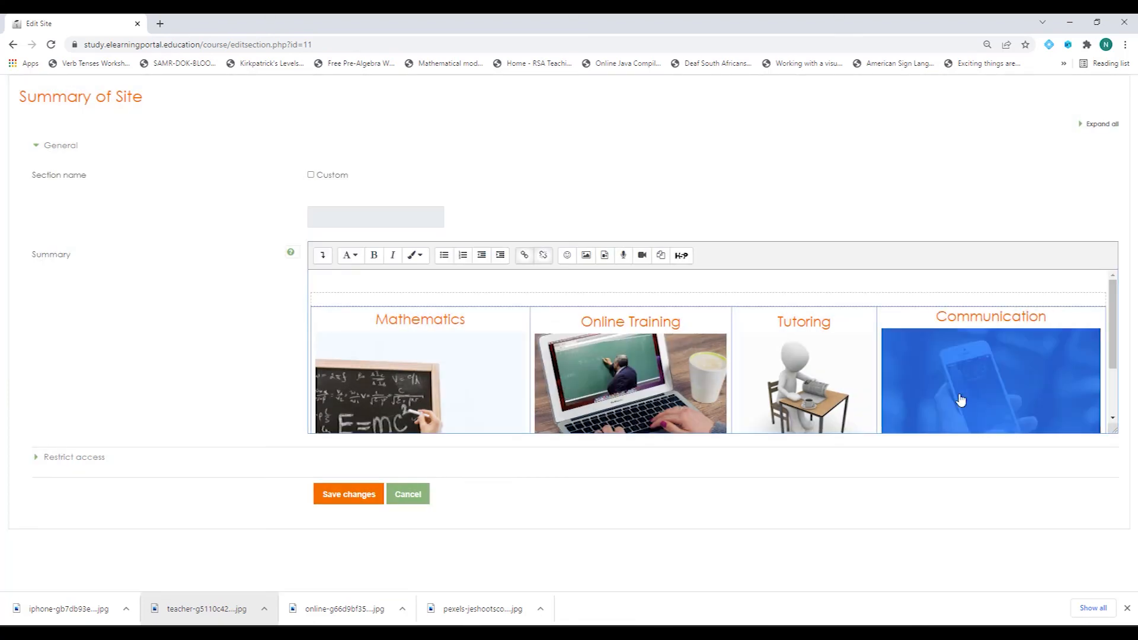
click(525, 257)
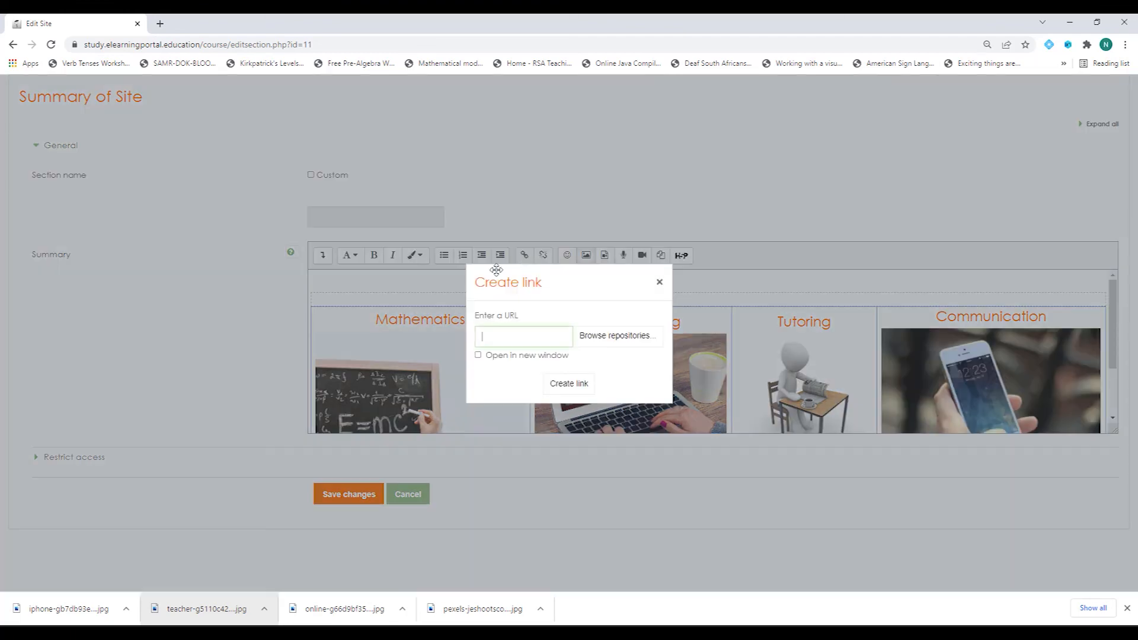
key(ctrl+v)
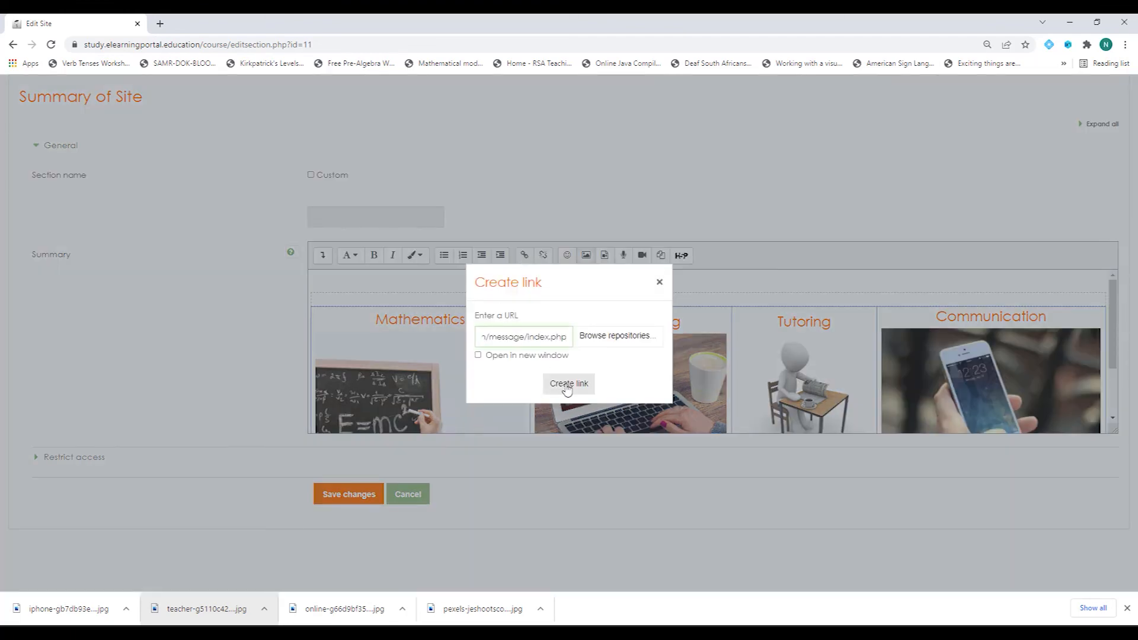
click(568, 384)
click(356, 494)
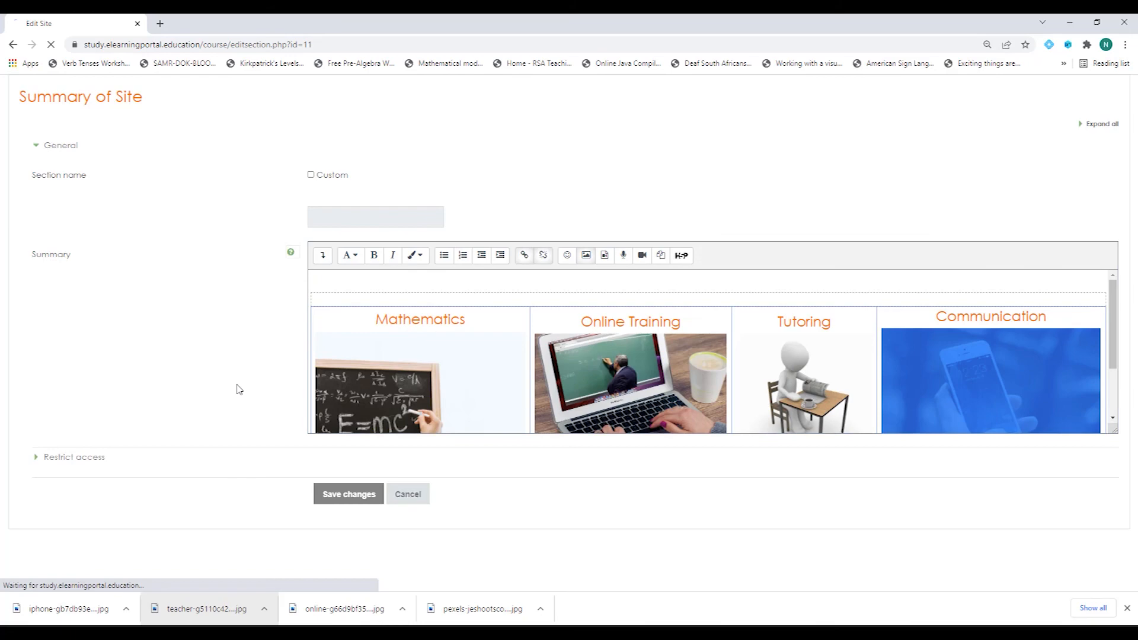
Stop customising the page from the Dashboard and return to the linked table on the site home page.
scroll(874, 366, down, 3)
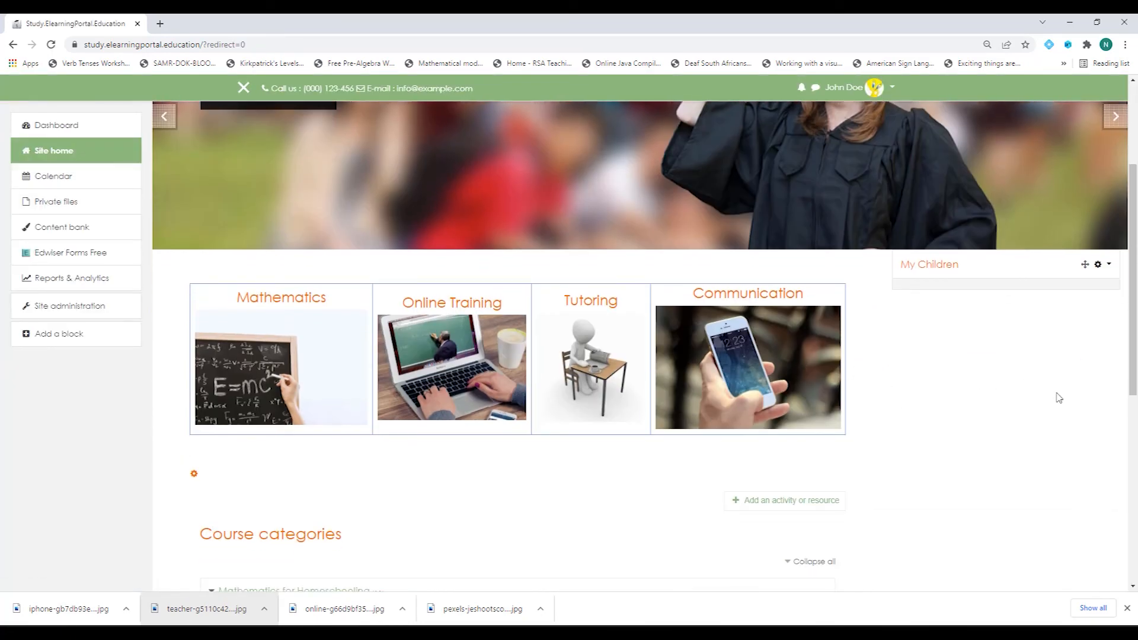
scroll(1058, 397, up, 3)
click(76, 127)
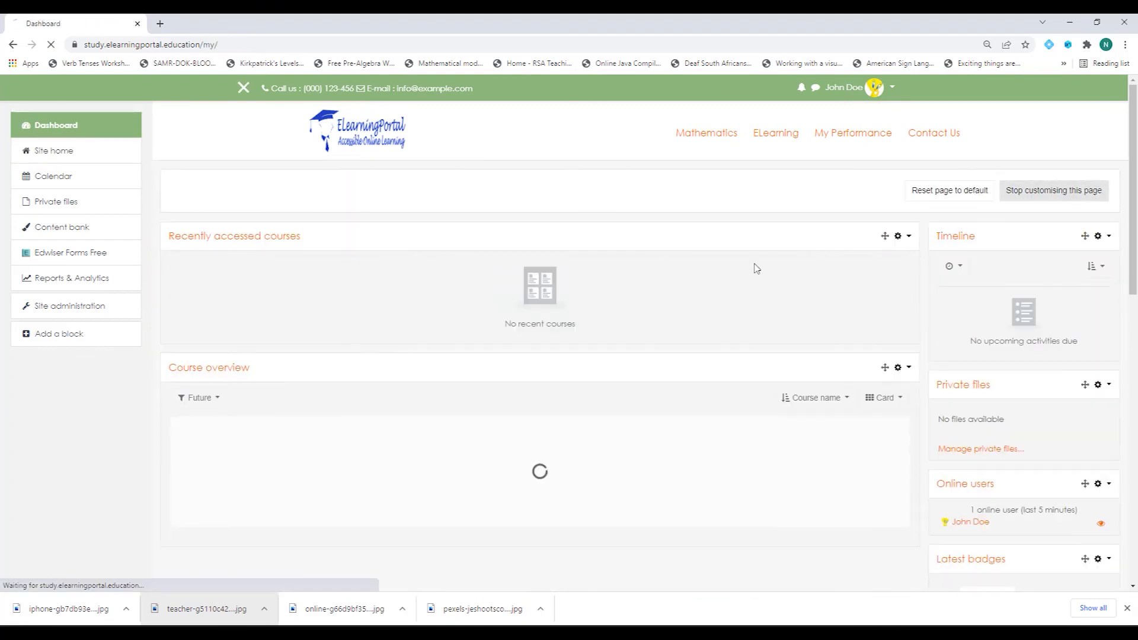
click(60, 151)
scroll(860, 421, down, 3)
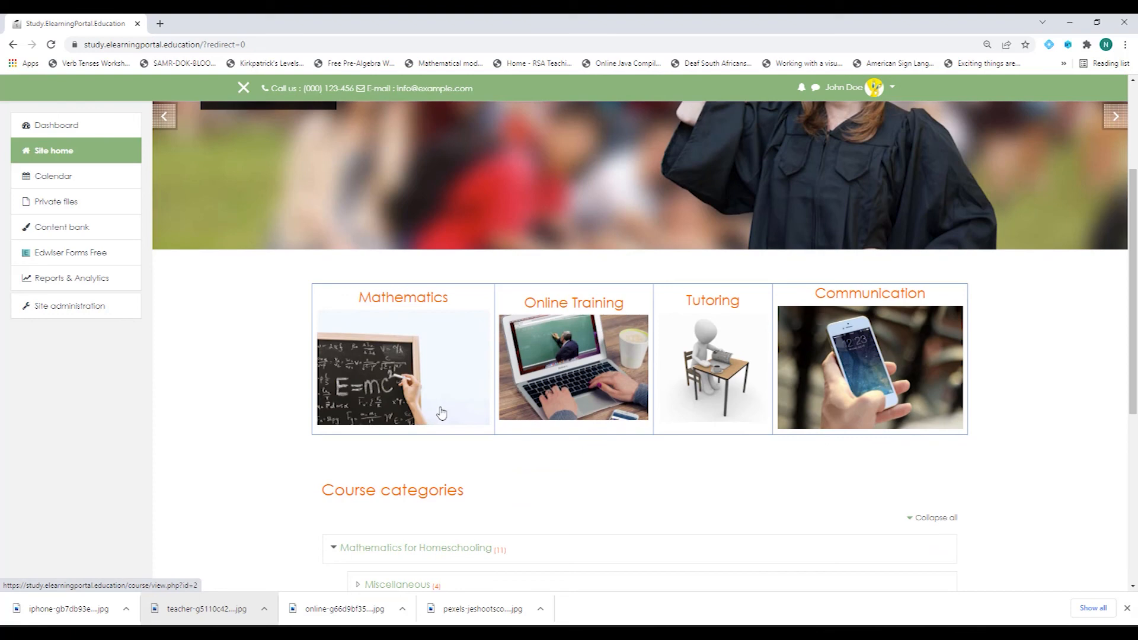
Examine the finished four-column table and the course categories on the site home page, reopening it from the Dashboard.
scroll(450, 356, down, 1)
scroll(509, 362, up, 2)
scroll(382, 461, down, 2)
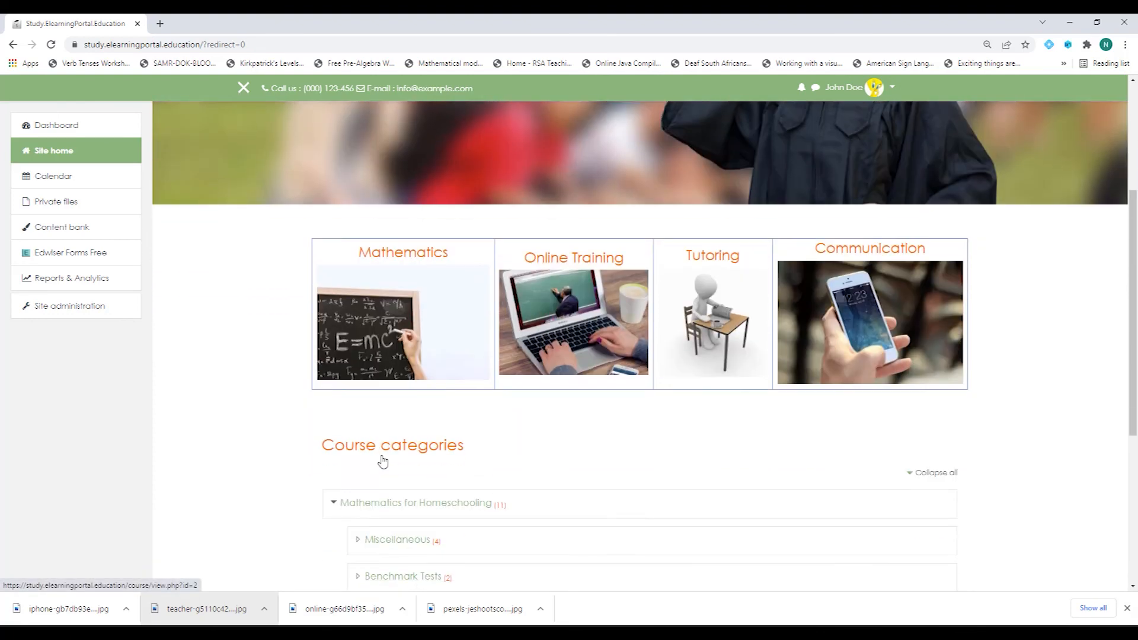
scroll(566, 426, down, 1)
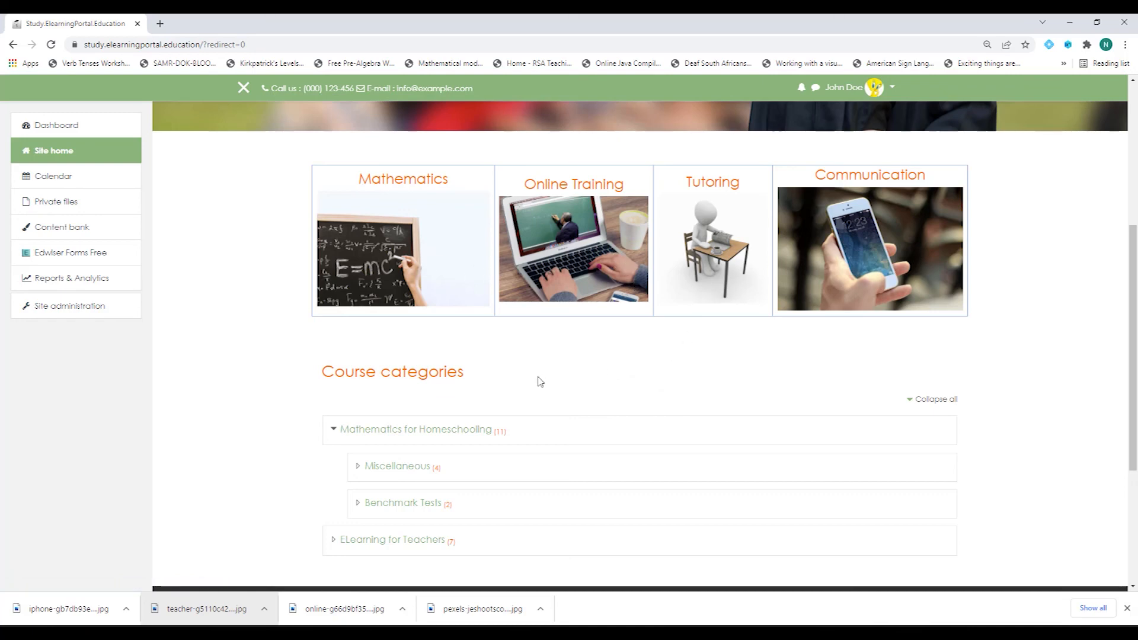
scroll(541, 381, down, 5)
scroll(539, 381, up, 7)
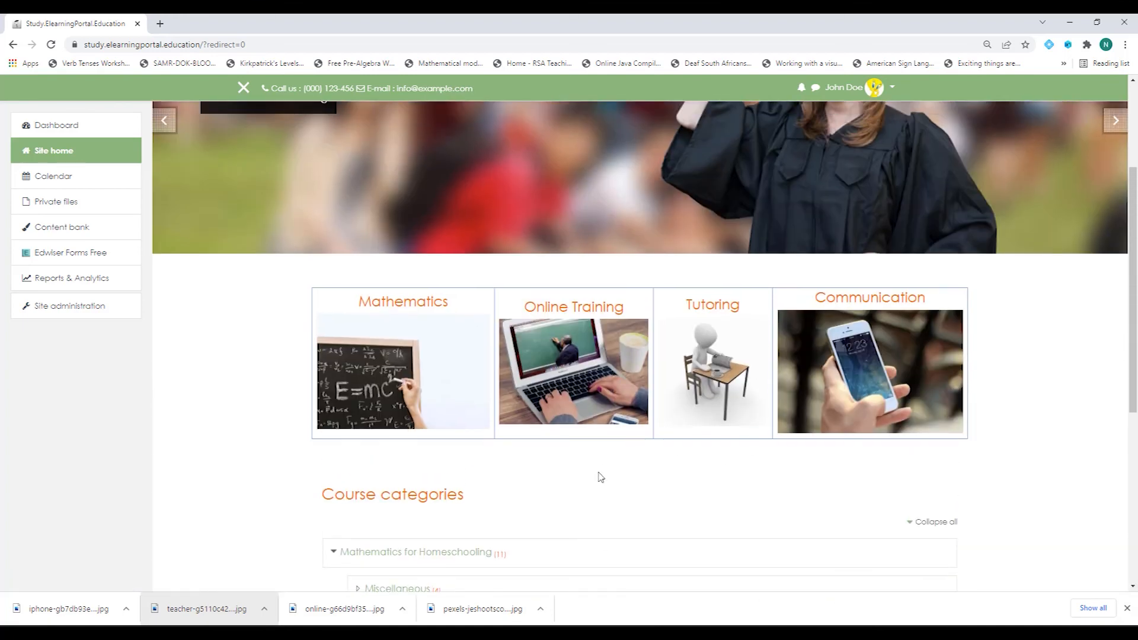
click(57, 128)
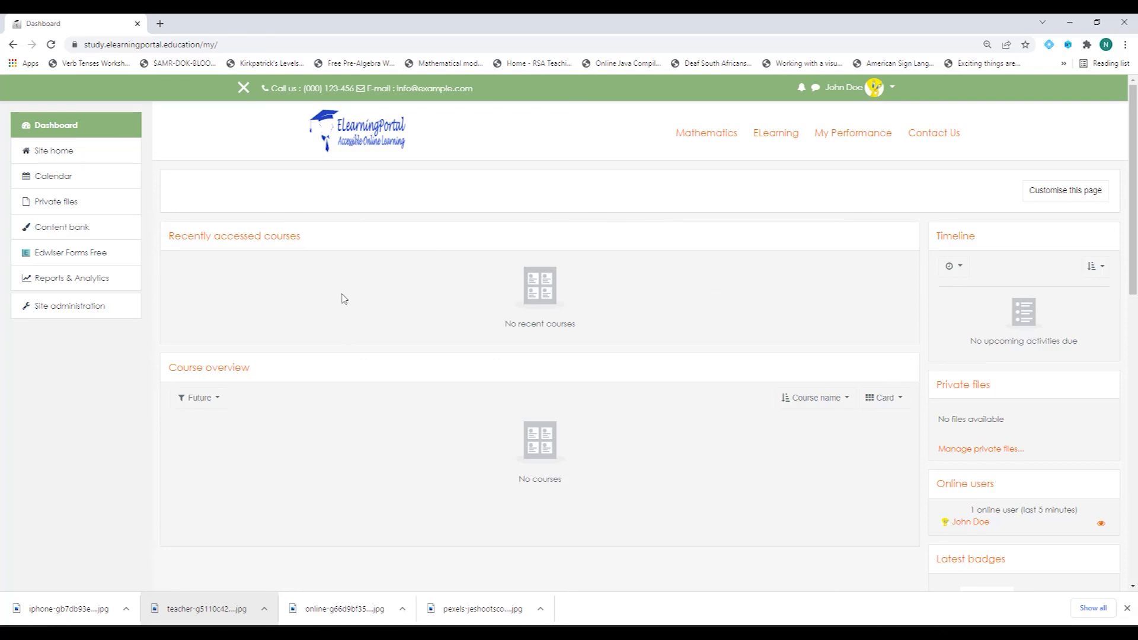
click(112, 154)
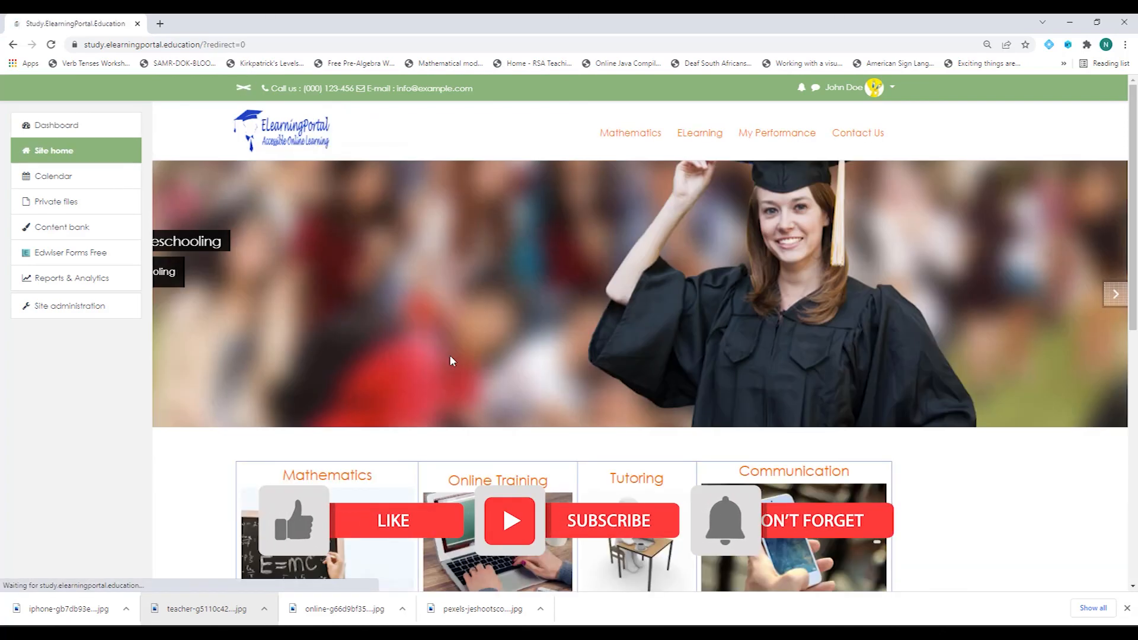
scroll(589, 296, down, 2)
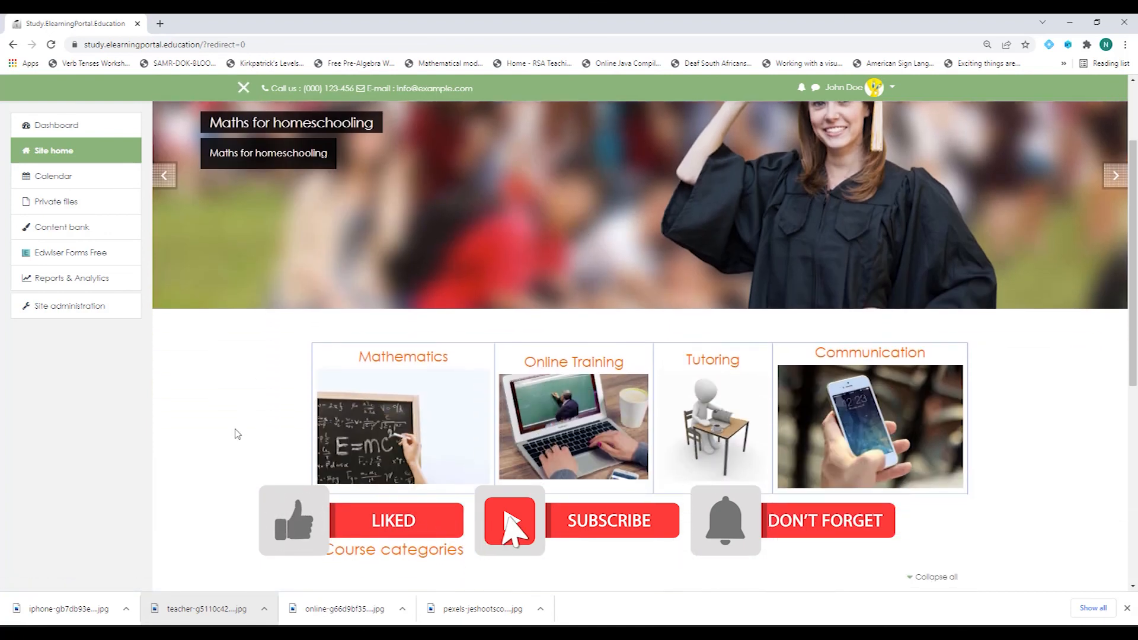